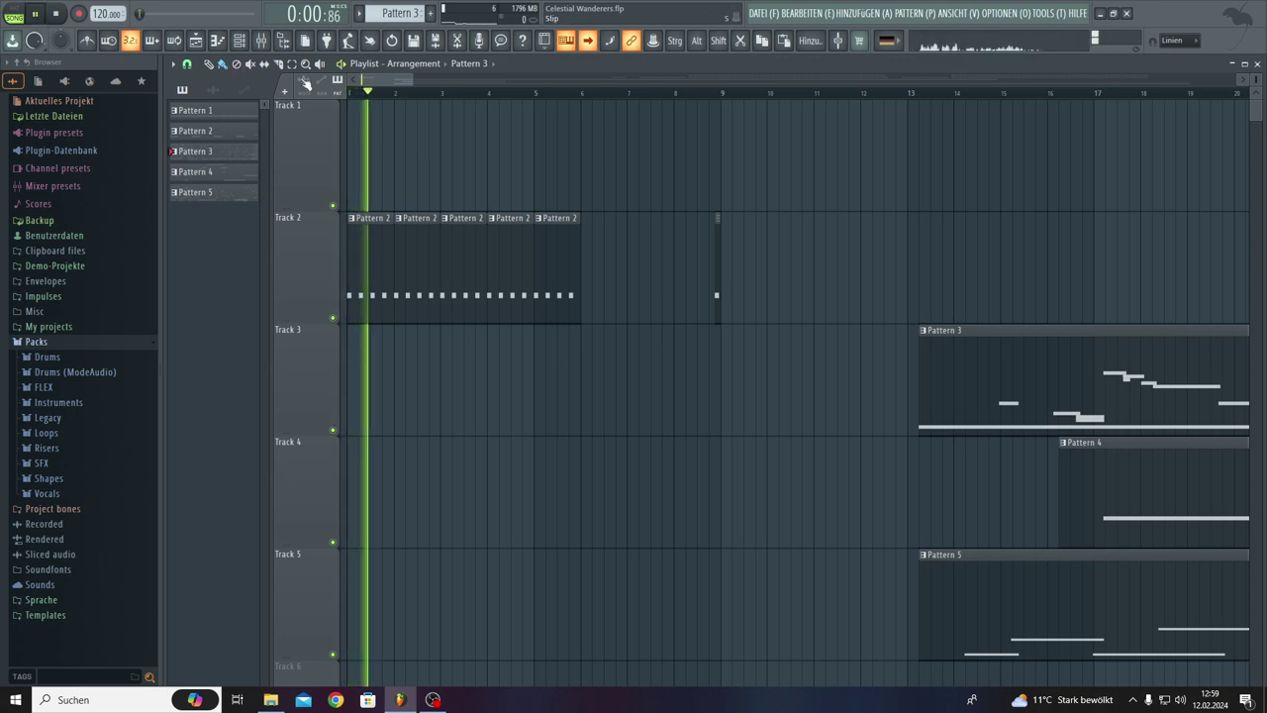
Set the project title to "Celestial Wanderers" in the project information and close the dialog.
{"action": "left_click", "coordinate": [501, 40]}
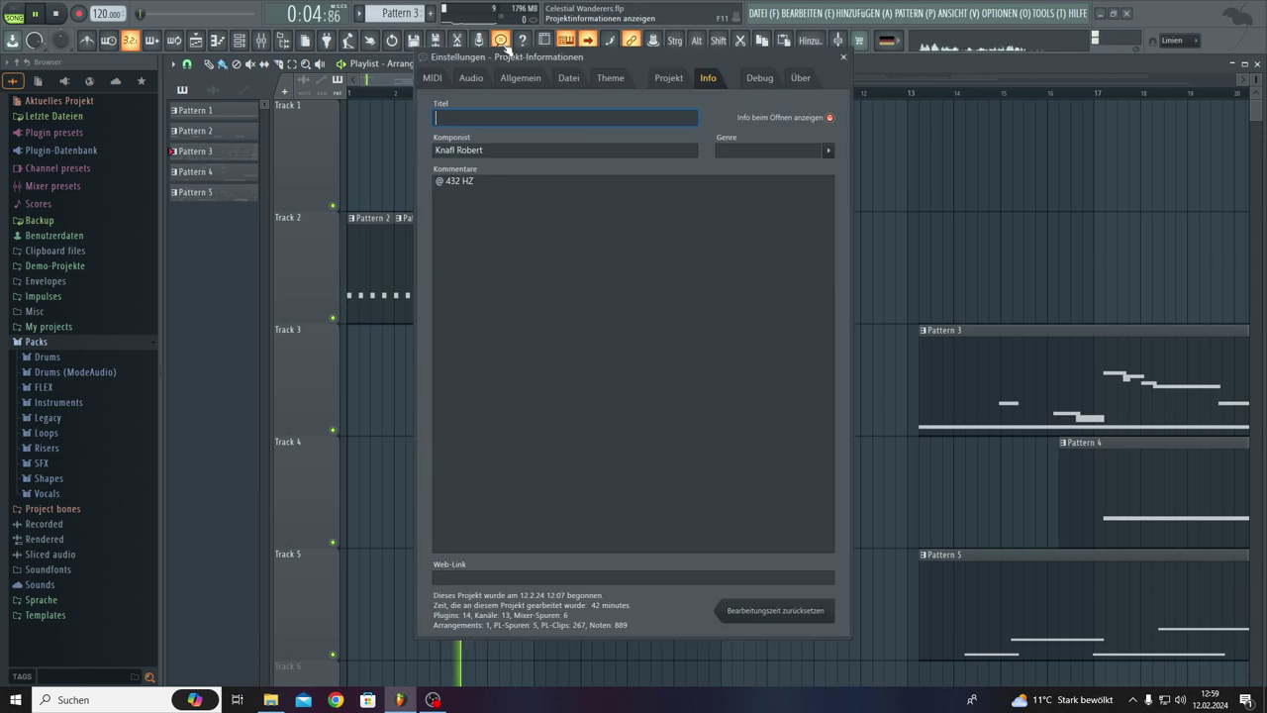
{"action": "left_click_drag", "start_coordinate": [651, 57], "coordinate": [419, 88]}
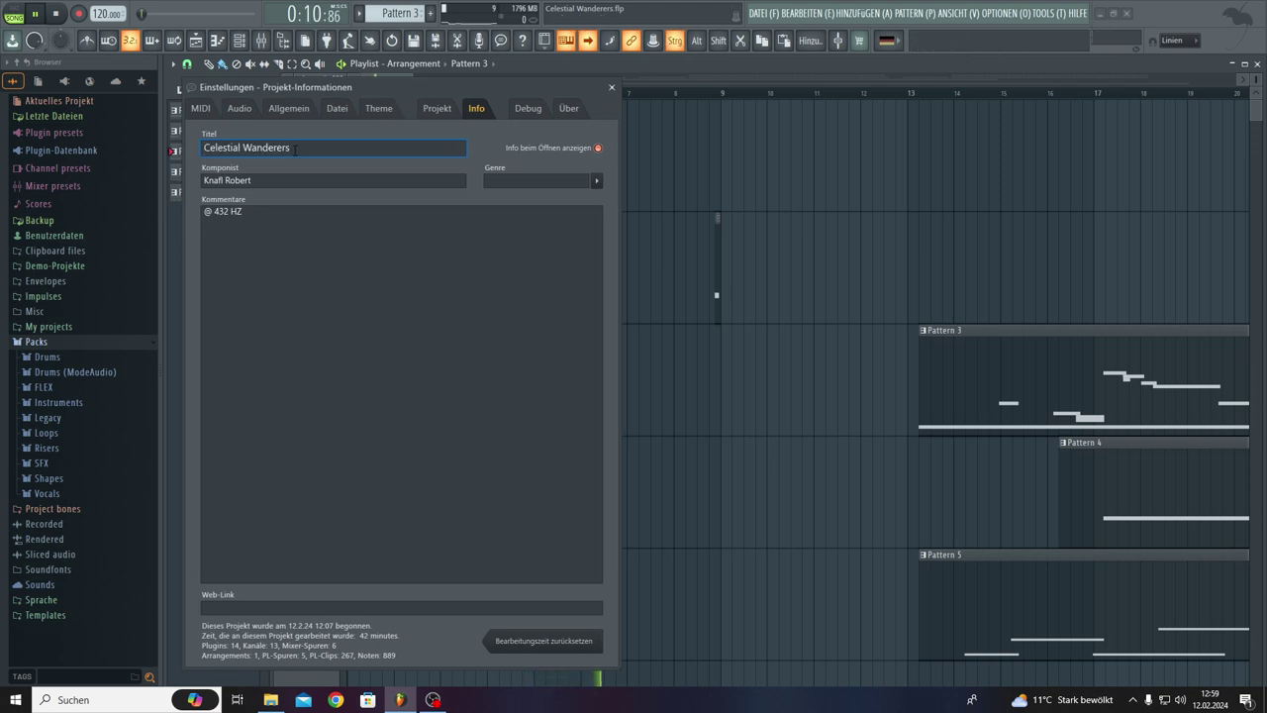
{"action": "left_click", "coordinate": [413, 266]}
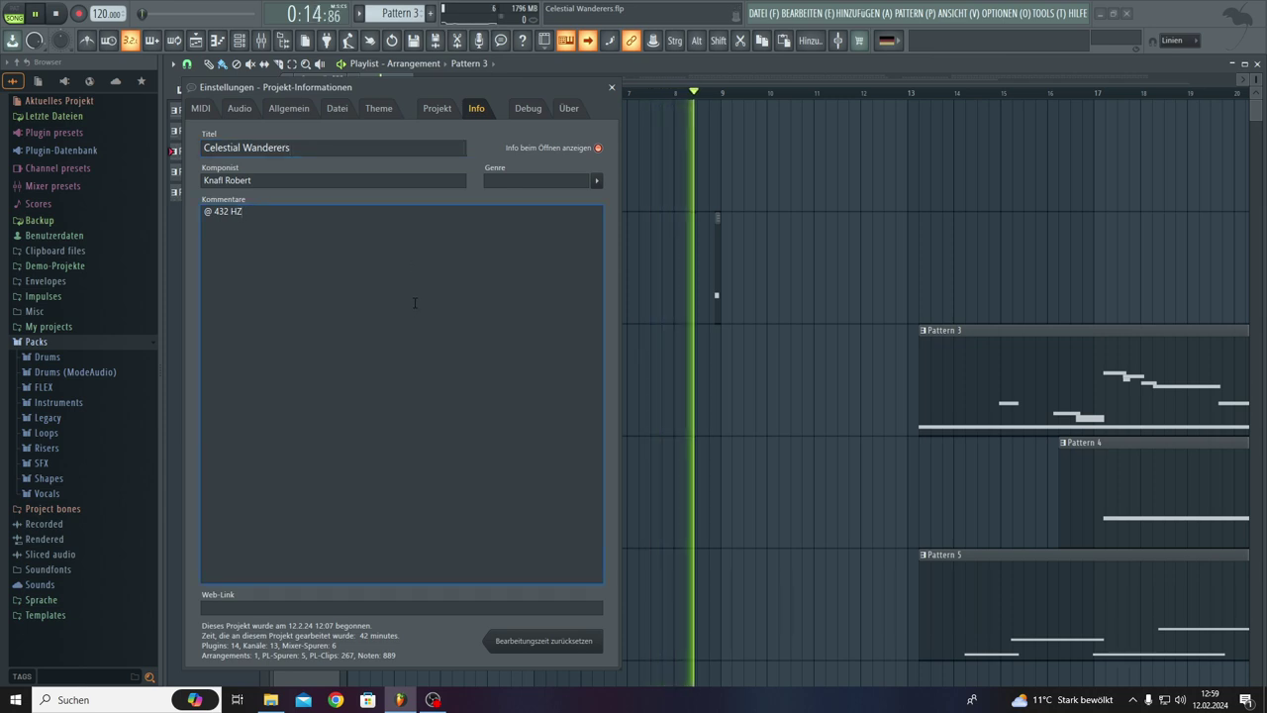
{"action": "left_click", "coordinate": [758, 14]}
{"action": "left_click", "coordinate": [770, 74]}
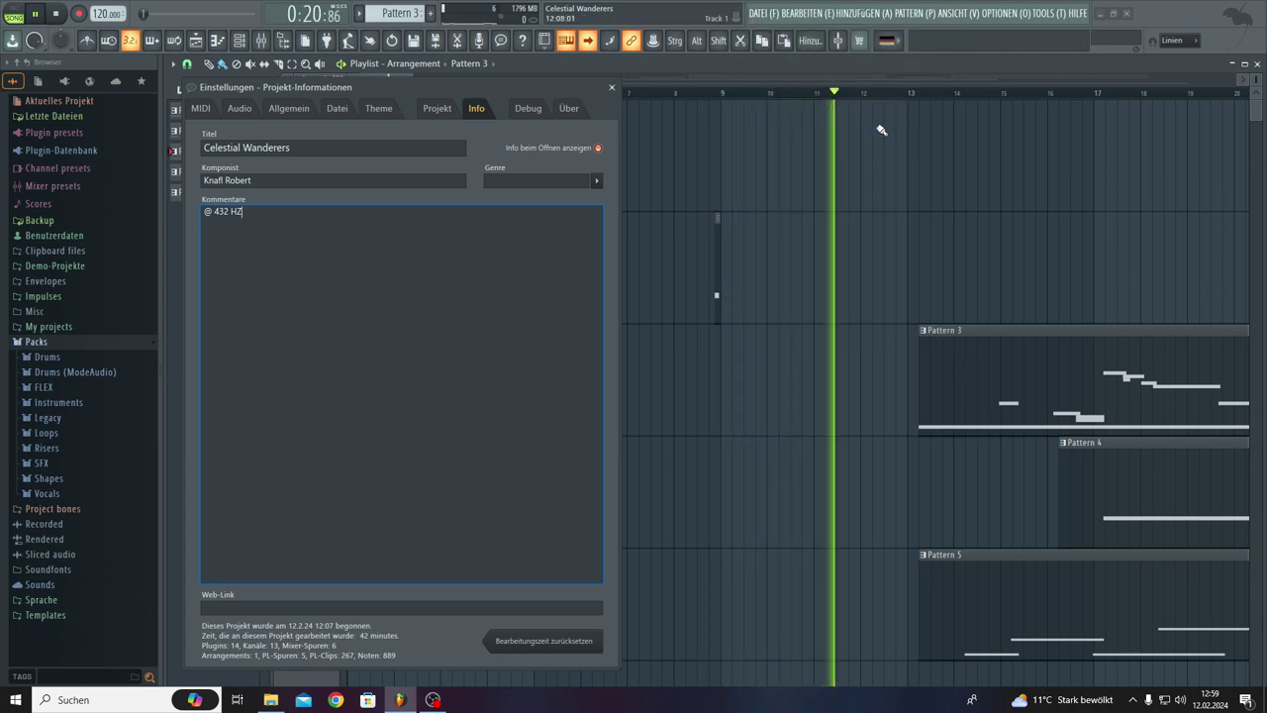
{"action": "left_click", "coordinate": [612, 88]}
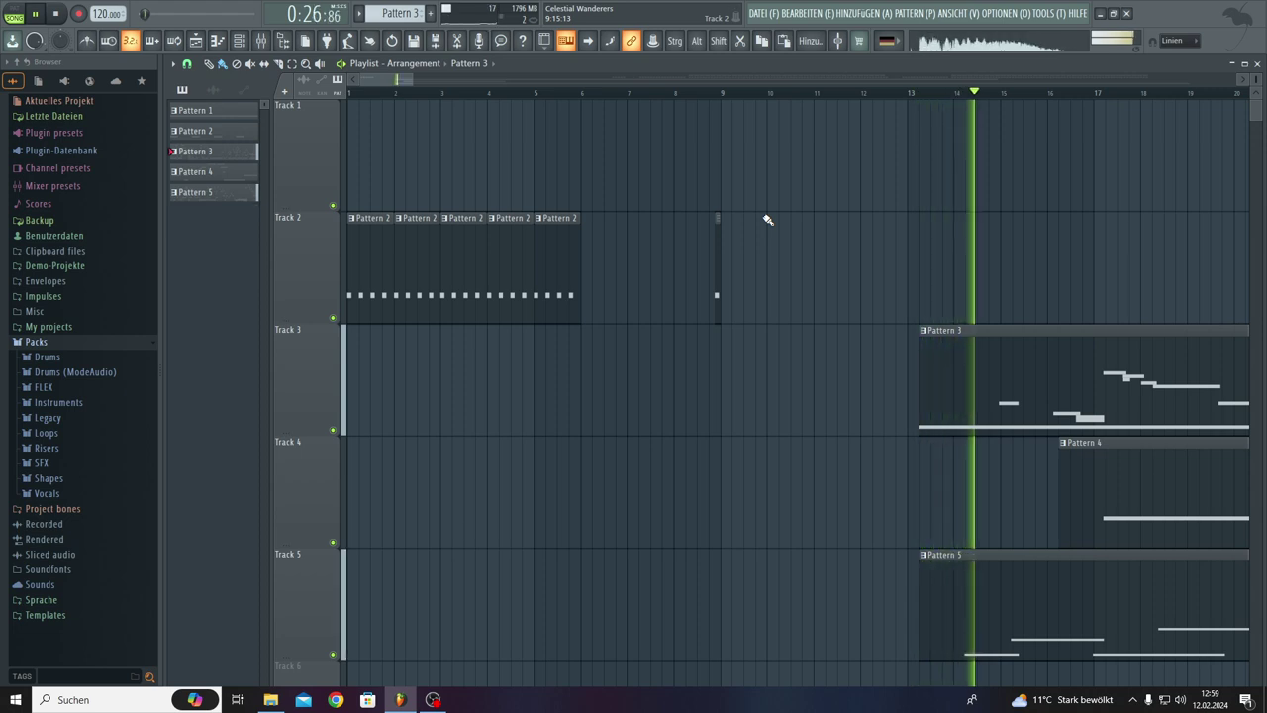
Show the Channel Rack over the playlist's first bars, near Tracks 1 to 3, and turn on auto-scrolling.
{"action": "left_click", "coordinate": [239, 40]}
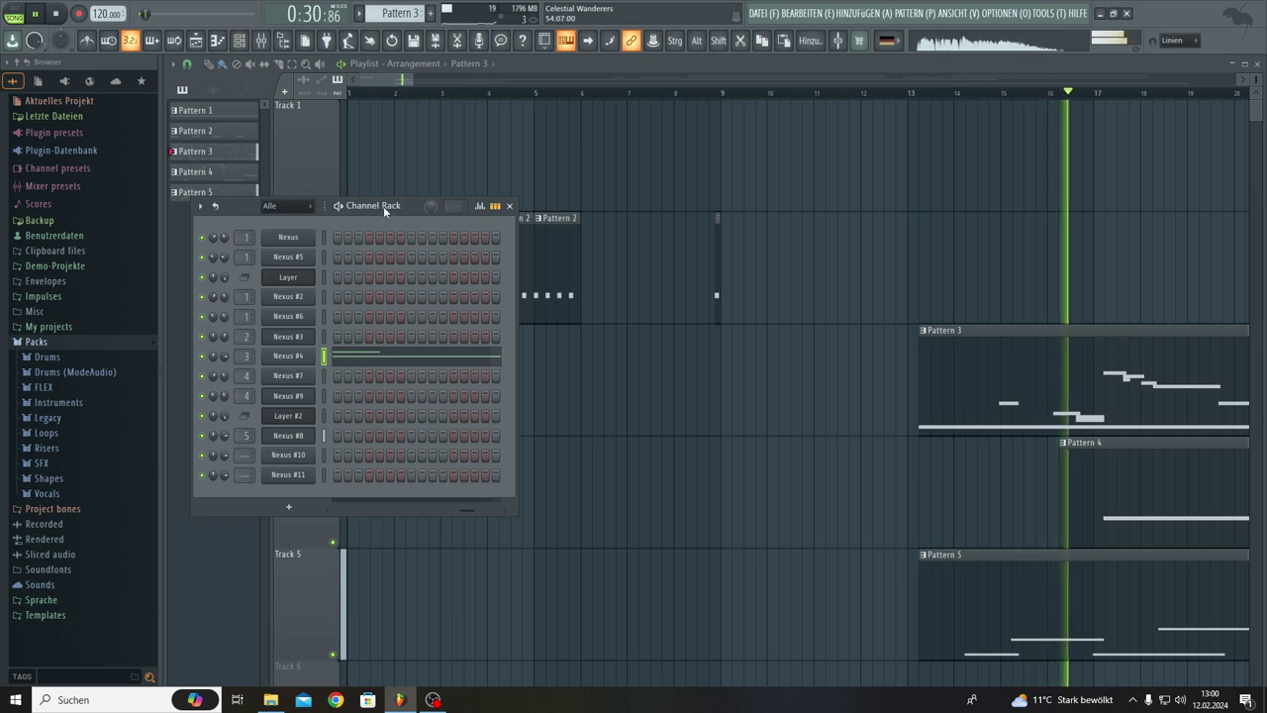
{"action": "left_click_drag", "start_coordinate": [384, 208], "coordinate": [601, 132]}
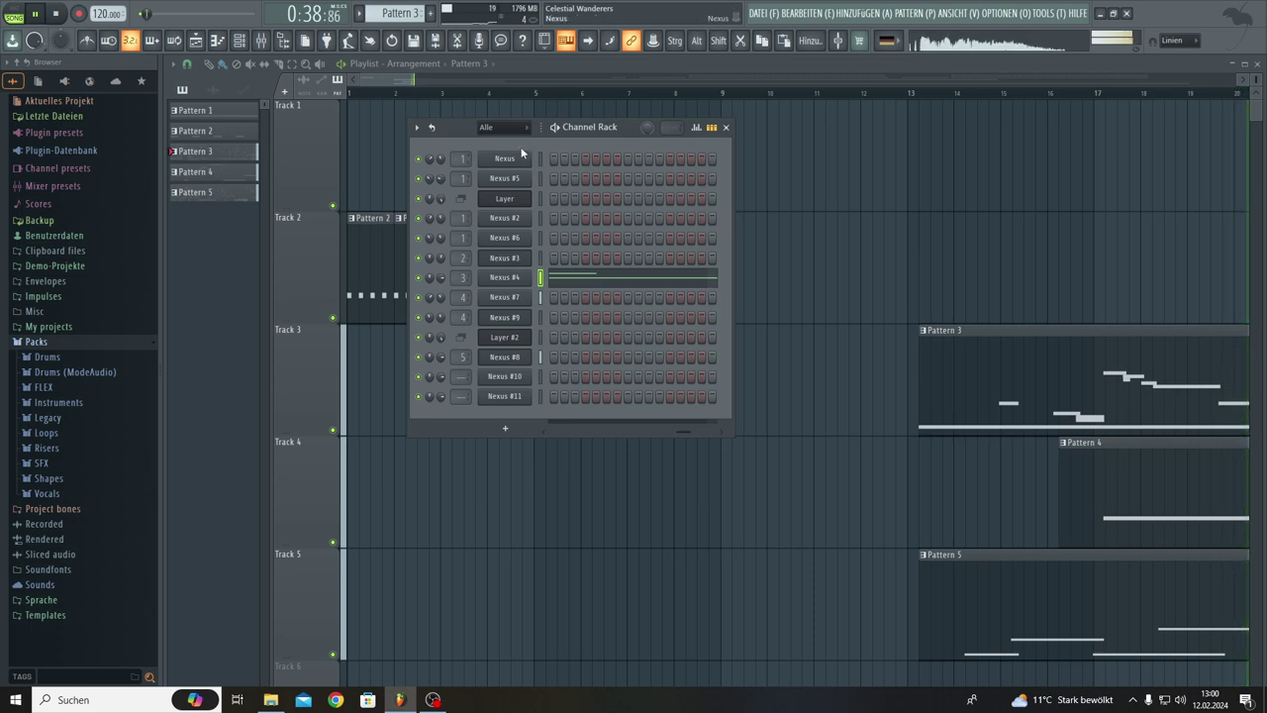
{"action": "left_click_drag", "start_coordinate": [600, 127], "coordinate": [469, 112]}
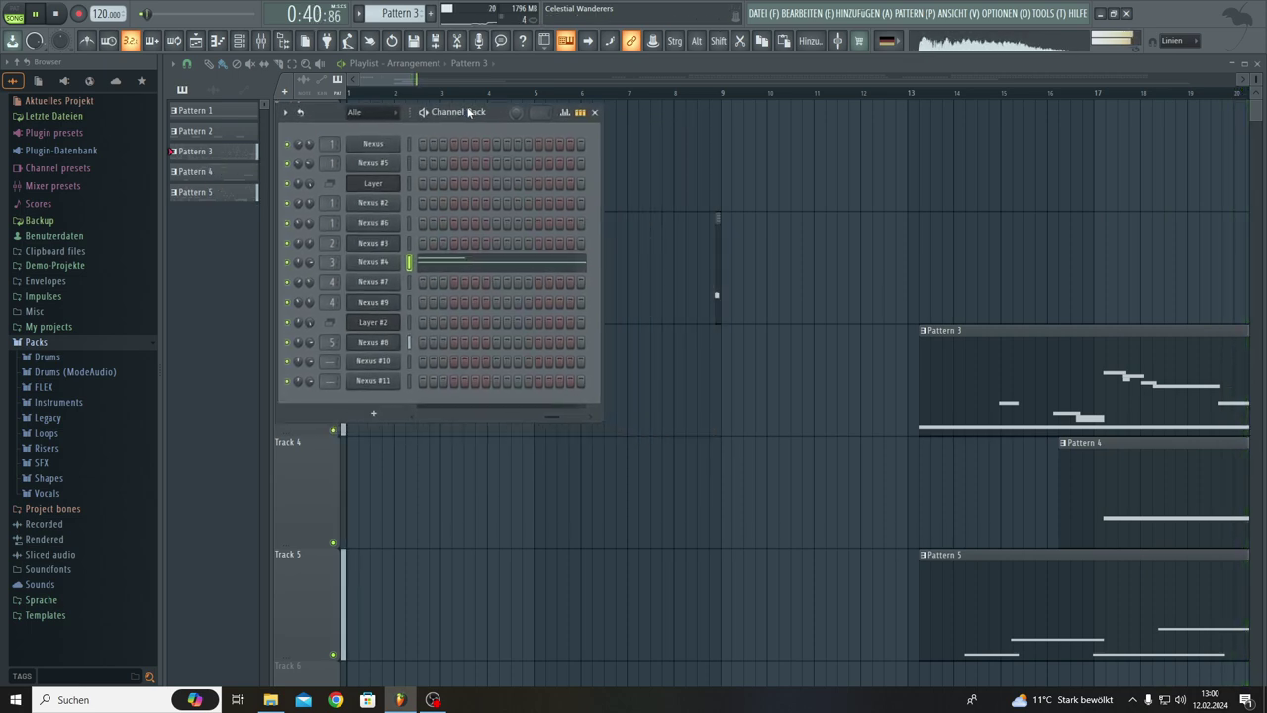
{"action": "left_click", "coordinate": [587, 41]}
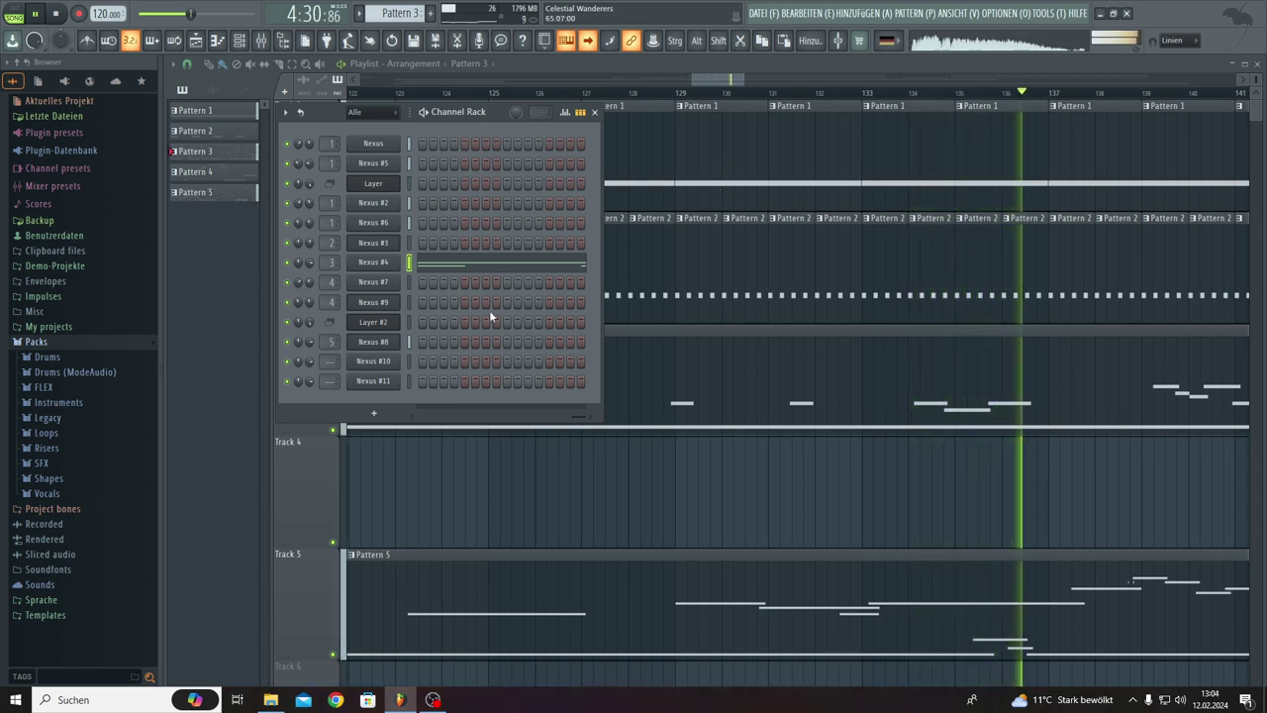
View the project information once more and close it.
{"action": "left_click", "coordinate": [502, 47]}
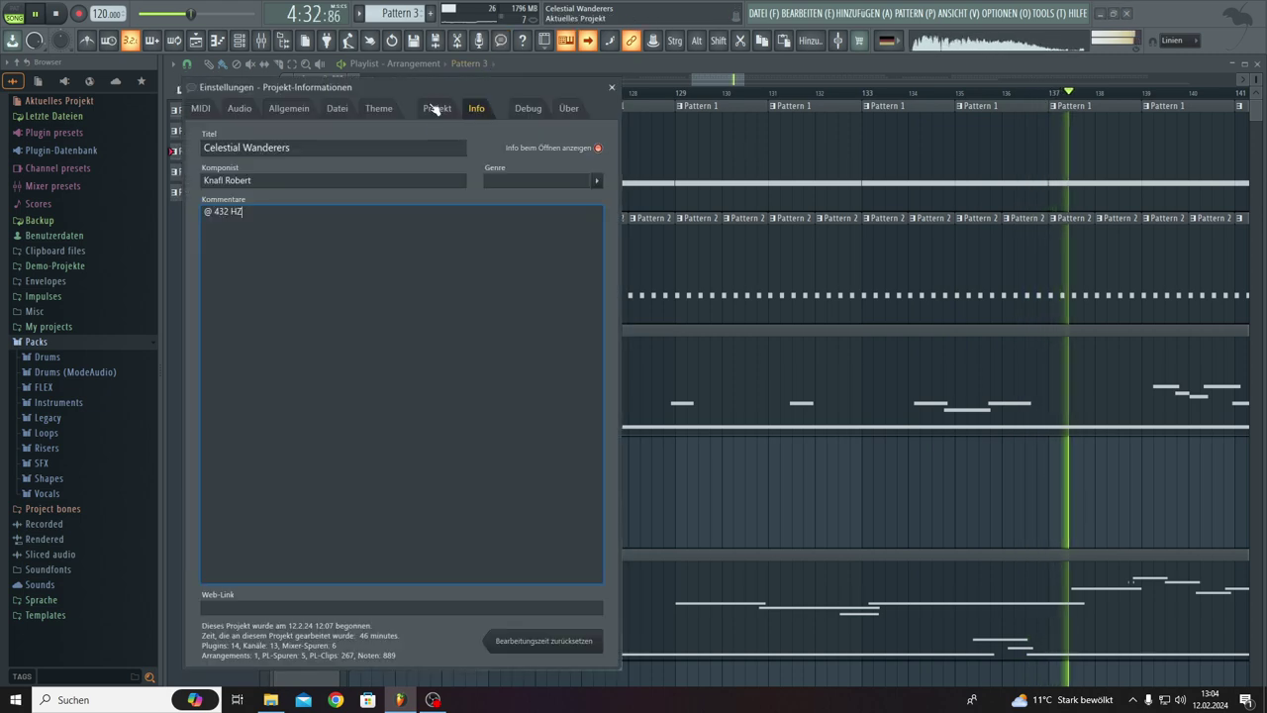
{"action": "left_click_drag", "start_coordinate": [424, 92], "coordinate": [405, 77]}
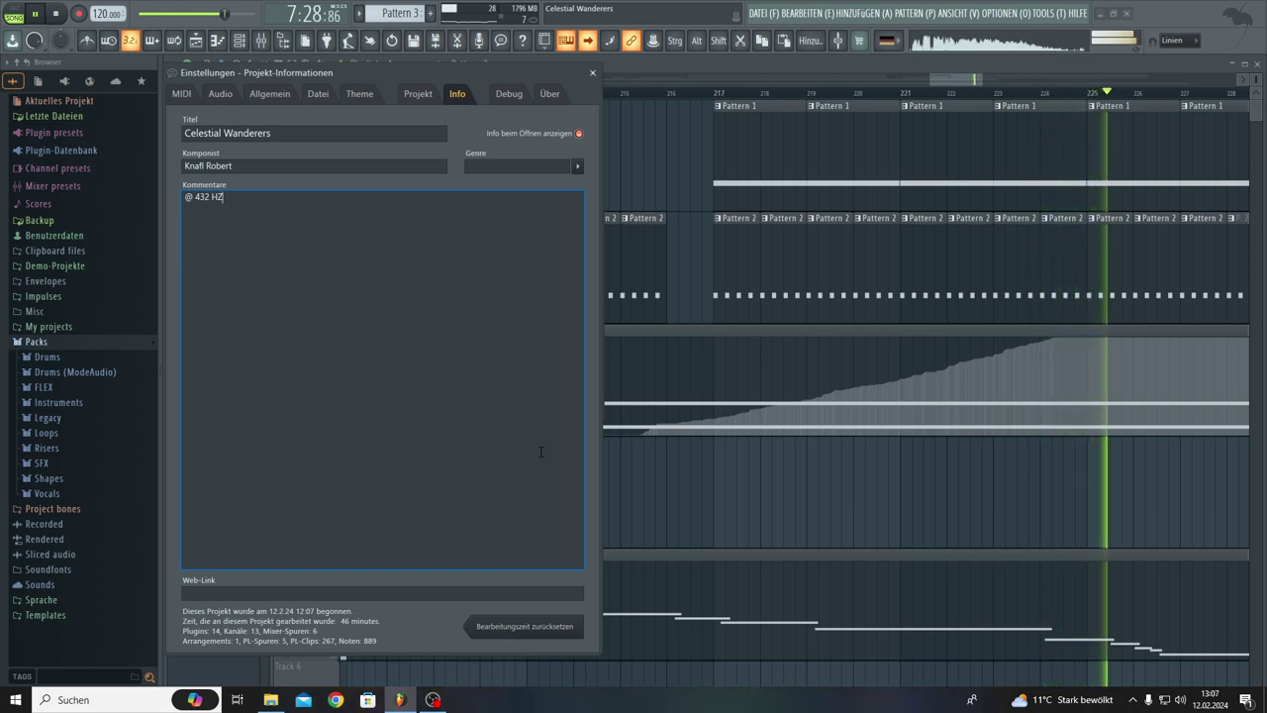
{"action": "left_click", "coordinate": [594, 74]}
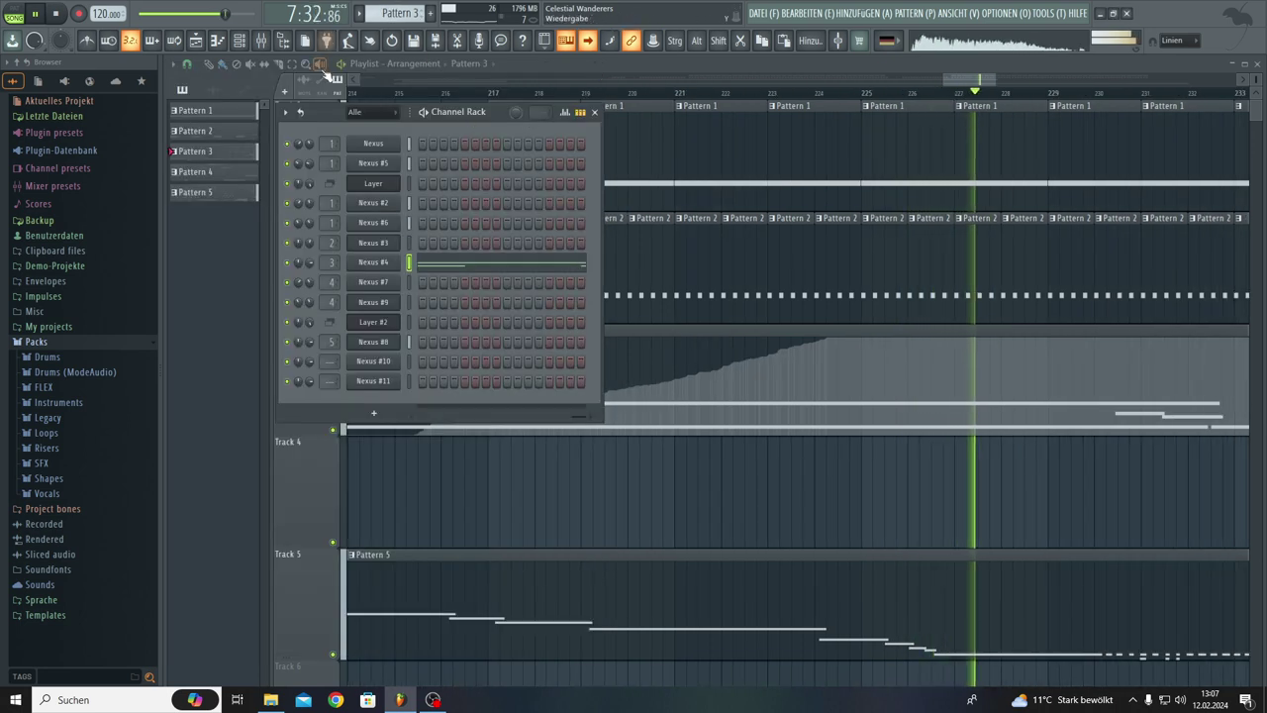
Switch to the empty Pattern 6 and route the Nexus #10 channel to mixer track 6.
{"action": "scroll", "coordinate": [398, 13], "scroll_direction": "down", "scroll_amount": 3}
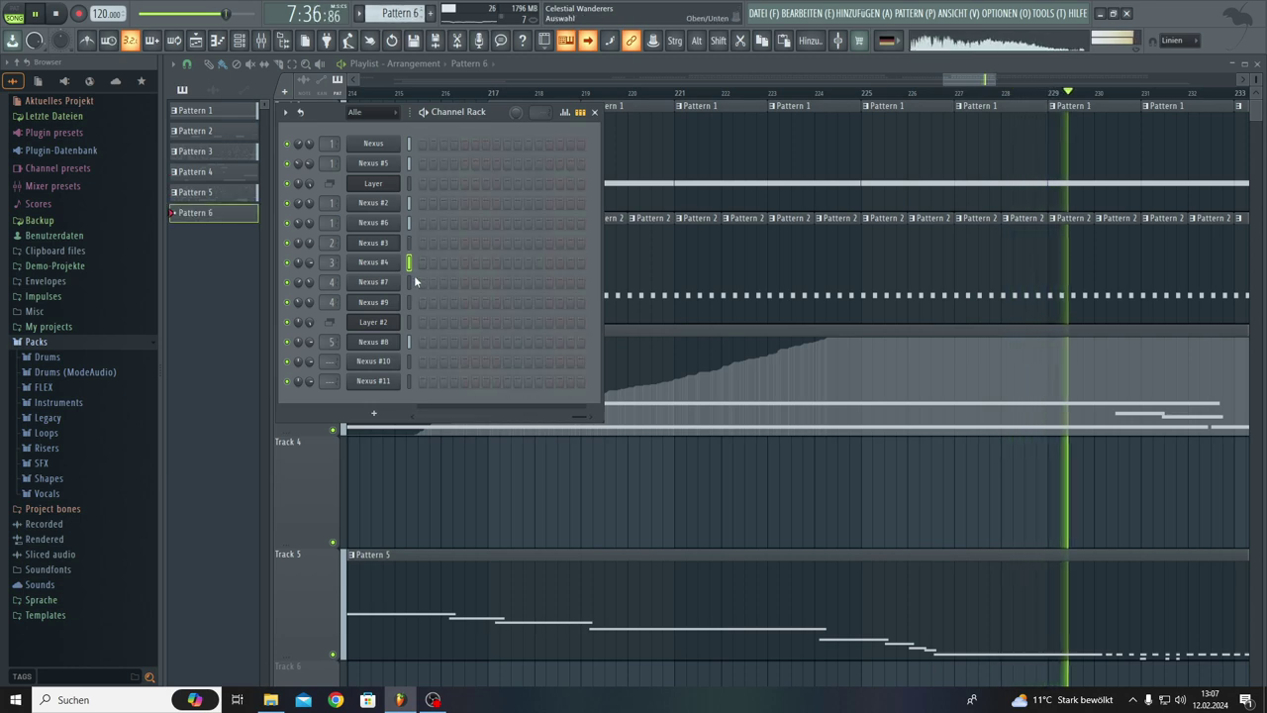
{"action": "scroll", "coordinate": [334, 364], "scroll_direction": "up", "scroll_amount": 8}
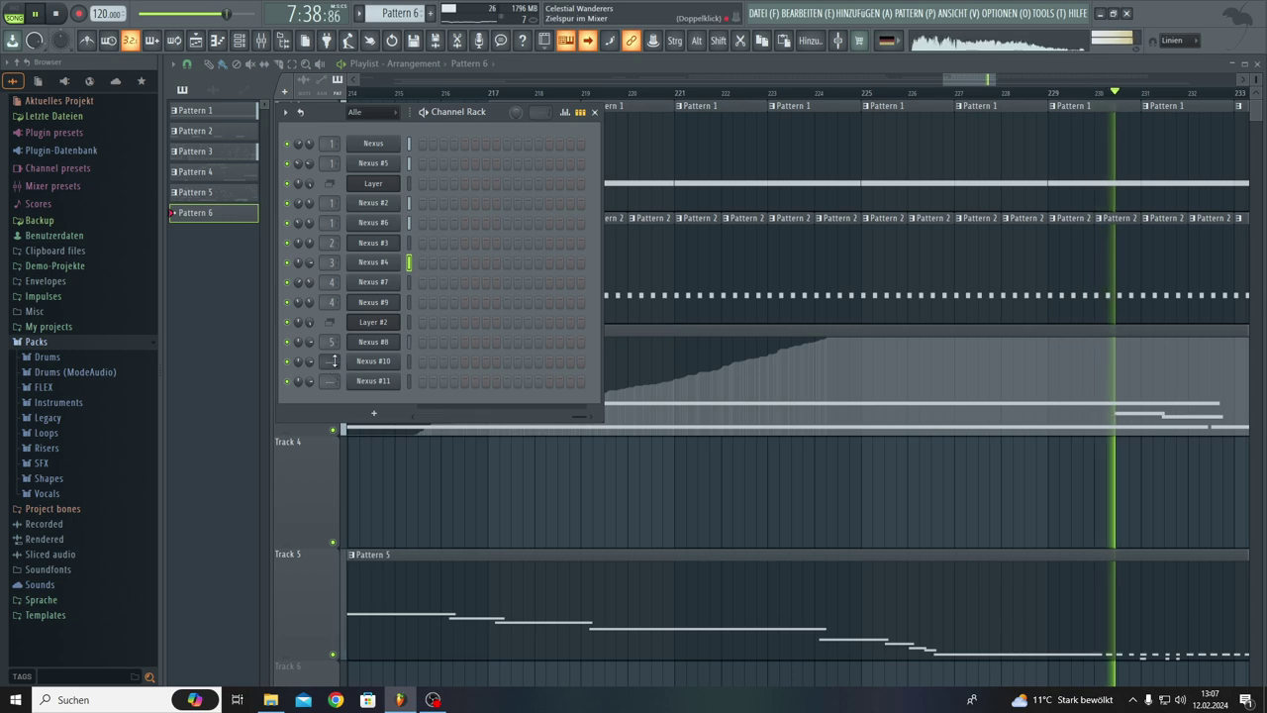
{"action": "scroll", "coordinate": [334, 362], "scroll_direction": "down", "scroll_amount": 2}
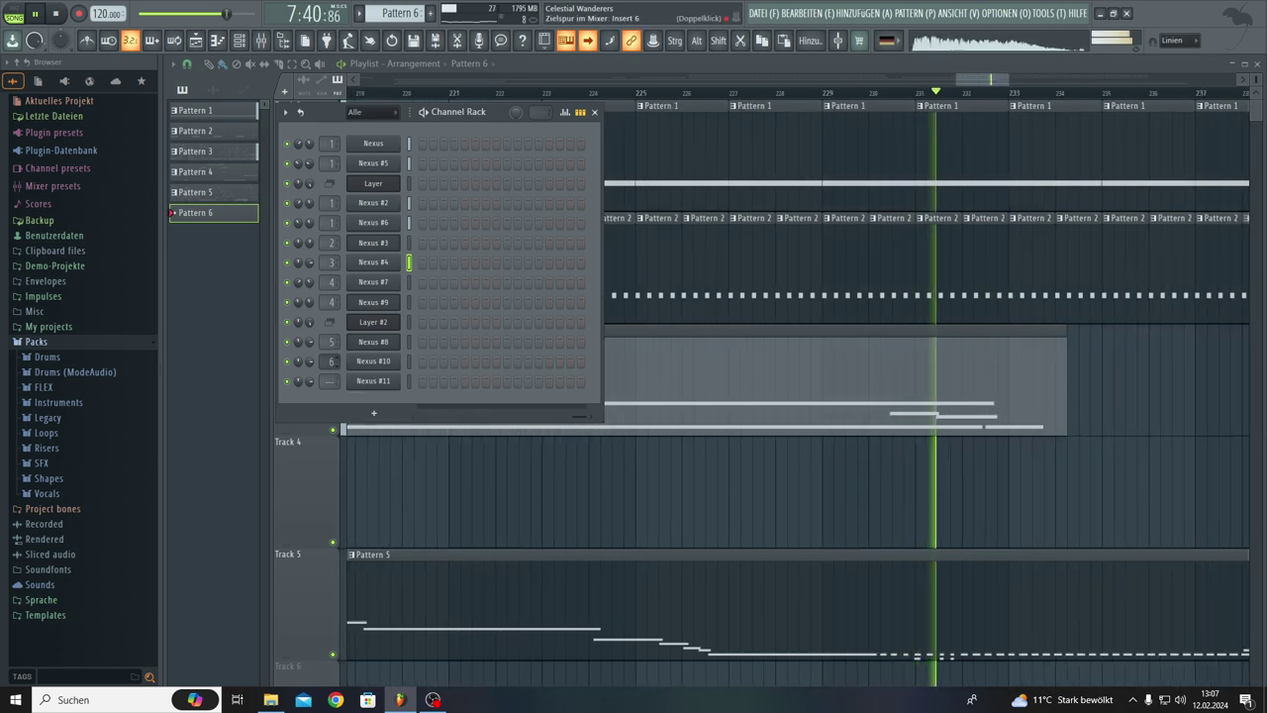
Open the Nexus #10 instrument over the playlist and filter its library to the Vocal / Choir category.
{"action": "left_click", "coordinate": [371, 362]}
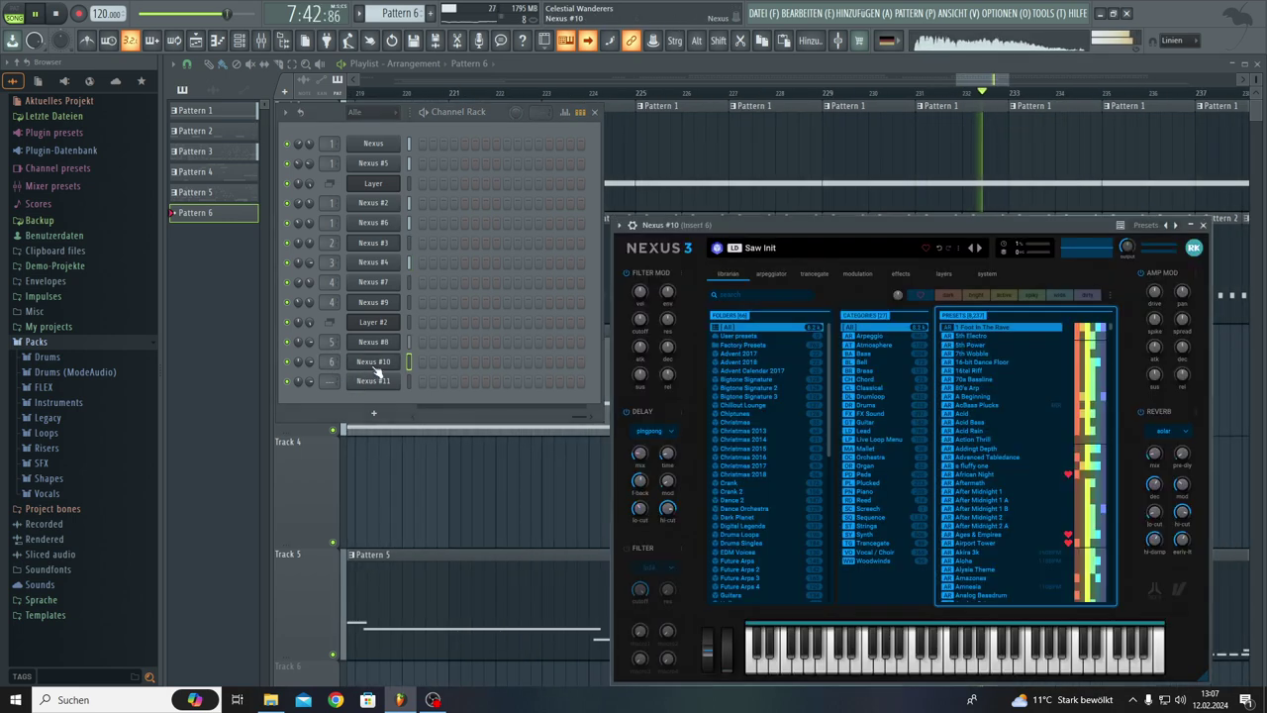
{"action": "left_click_drag", "start_coordinate": [857, 227], "coordinate": [732, 113]}
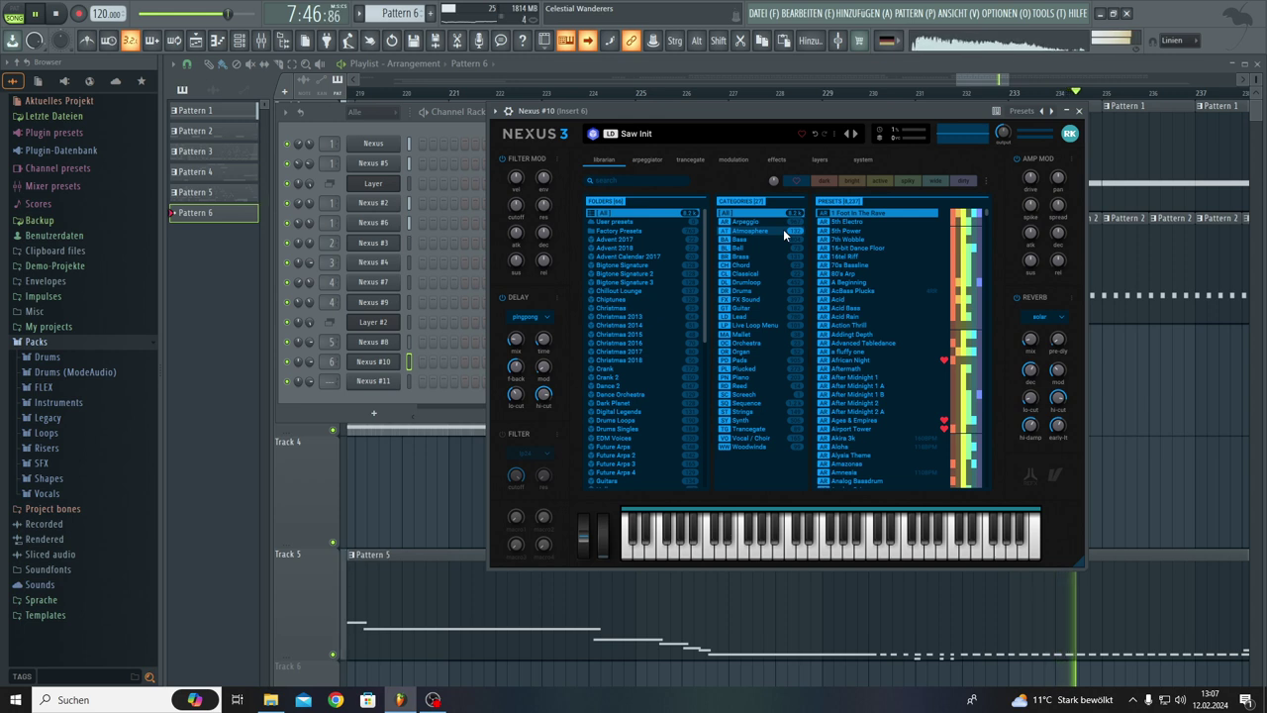
{"action": "left_click", "coordinate": [754, 438]}
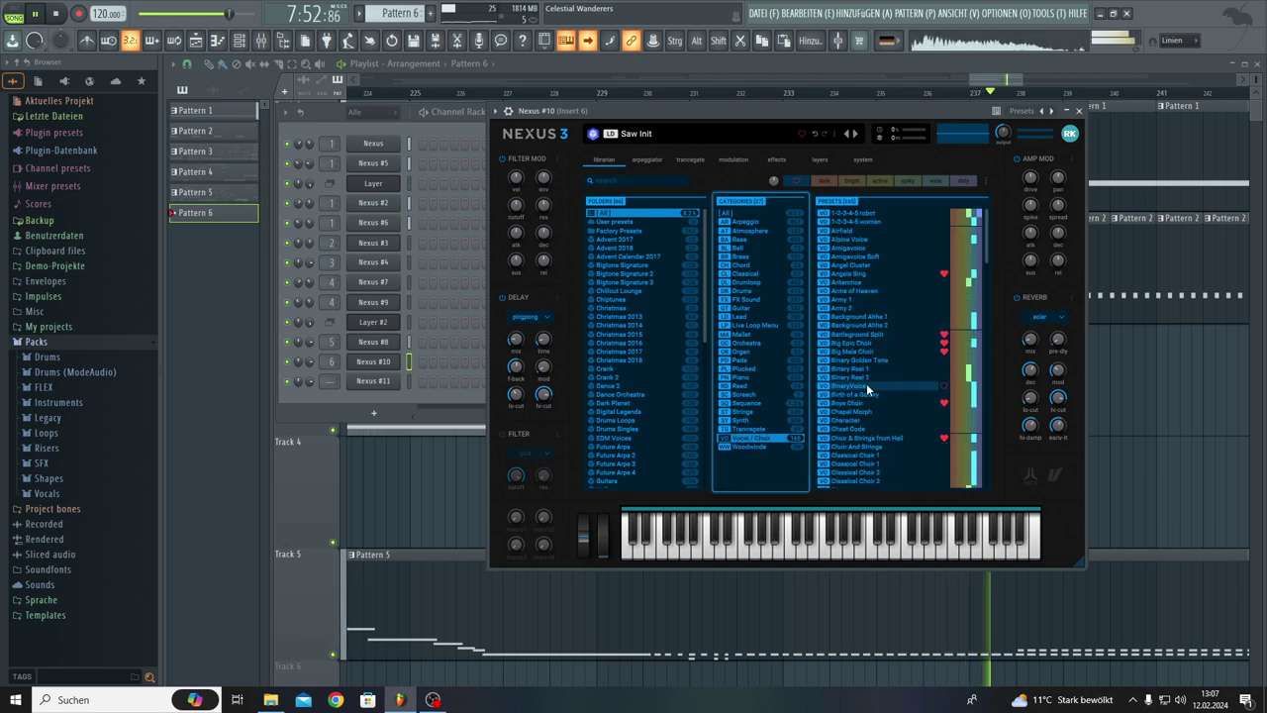
Browse the Vocal / Choir presets from Classical Choir 1 down to London Choir full for a suitable sound.
{"action": "scroll", "coordinate": [867, 389], "scroll_direction": "down", "scroll_amount": 4}
{"action": "left_click", "coordinate": [858, 324]}
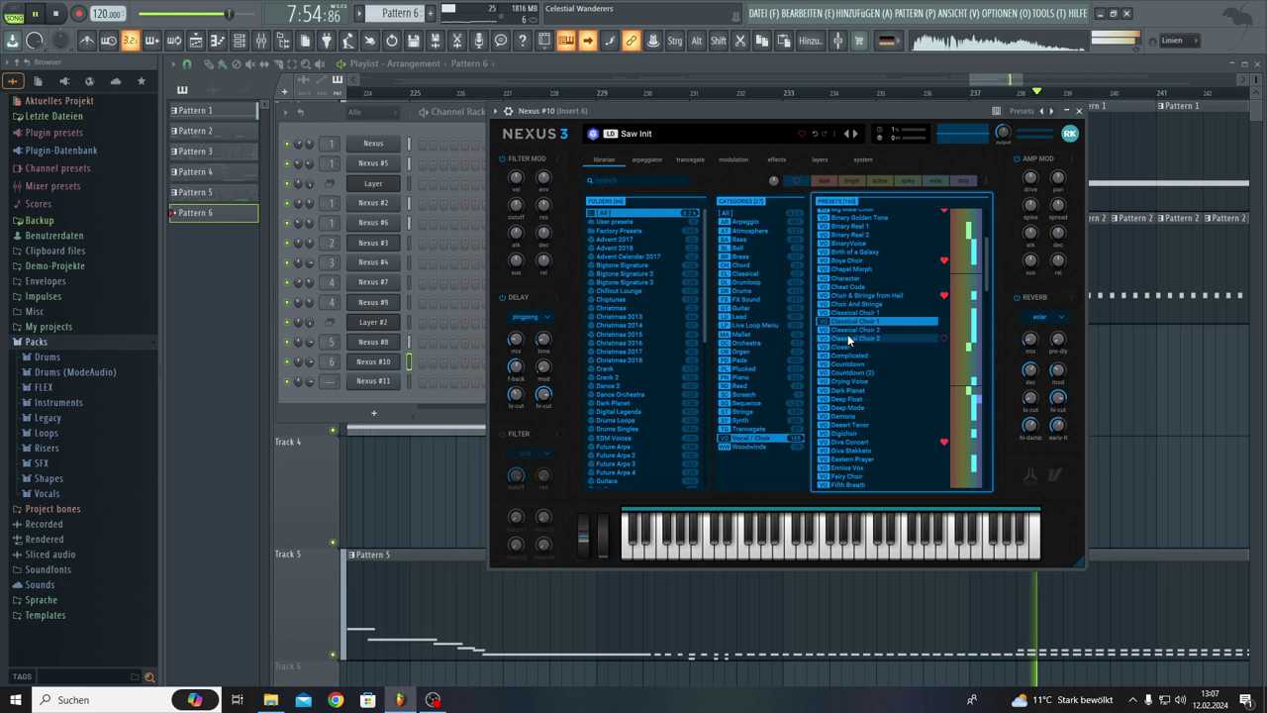
{"action": "left_click", "coordinate": [841, 364]}
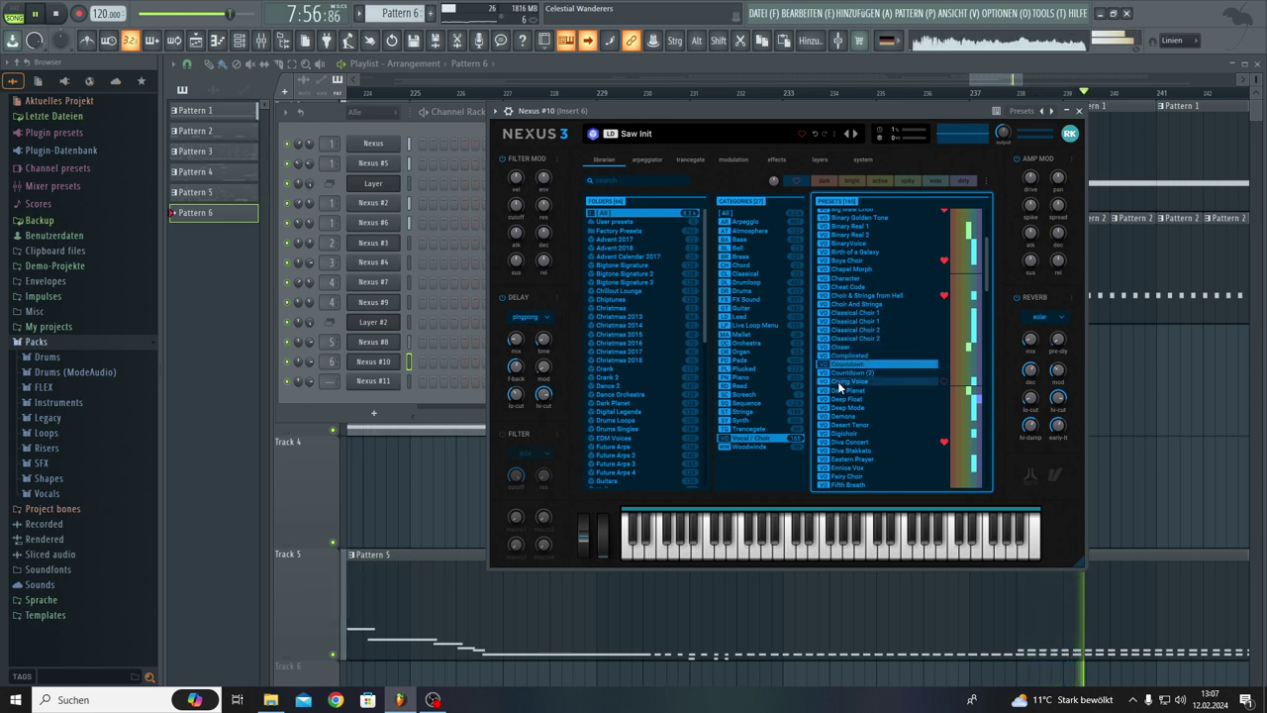
{"action": "left_click", "coordinate": [837, 313]}
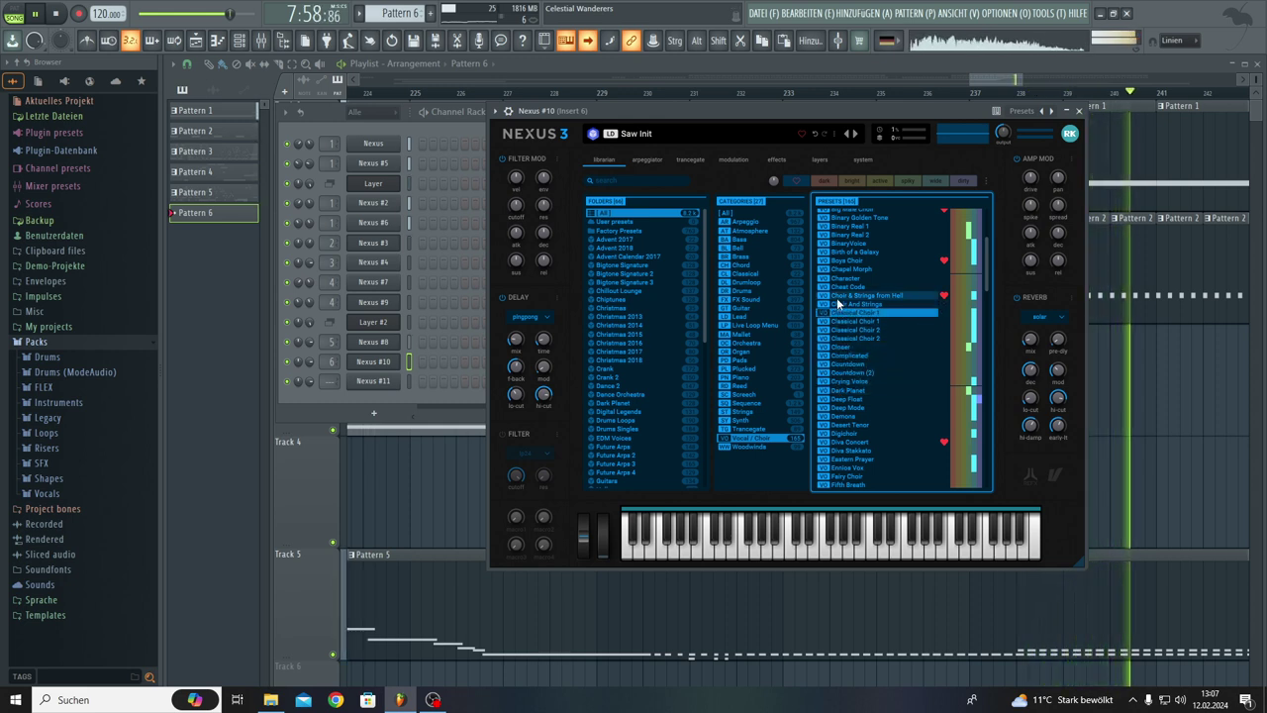
{"action": "left_click", "coordinate": [837, 296]}
{"action": "left_click", "coordinate": [834, 322]}
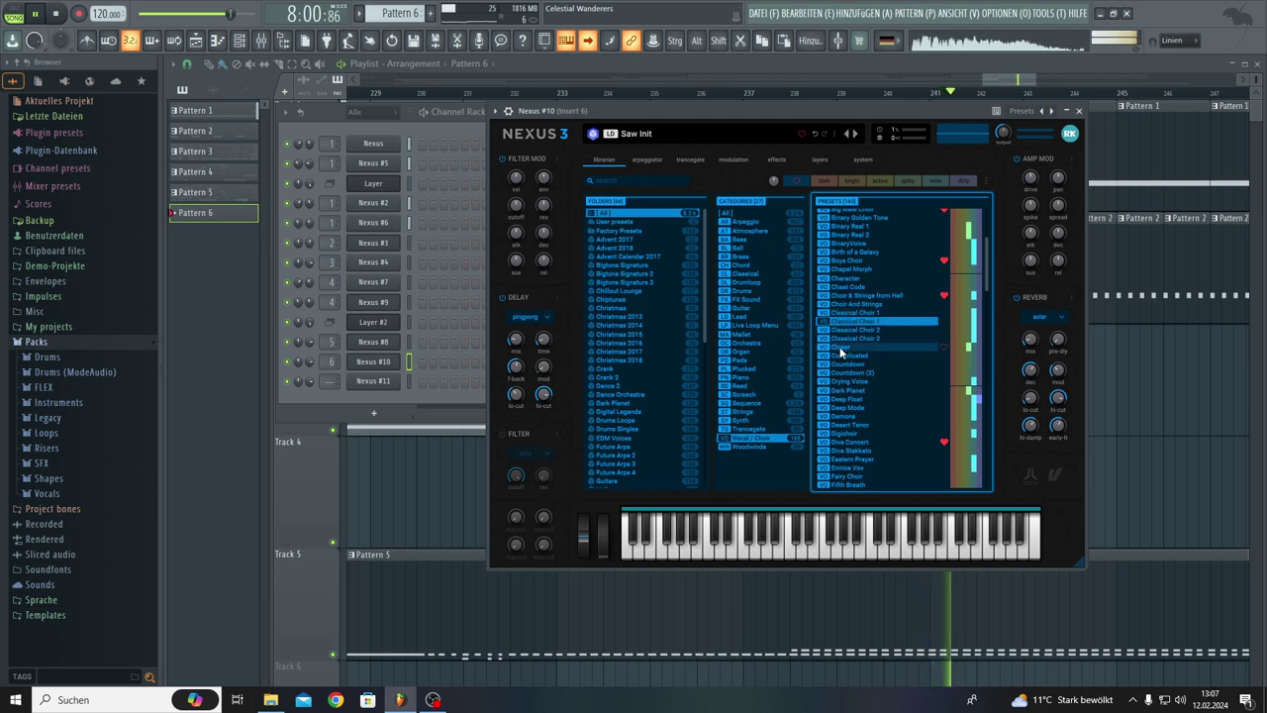
{"action": "left_click", "coordinate": [844, 365]}
{"action": "scroll", "coordinate": [845, 369], "scroll_direction": "down", "scroll_amount": 5}
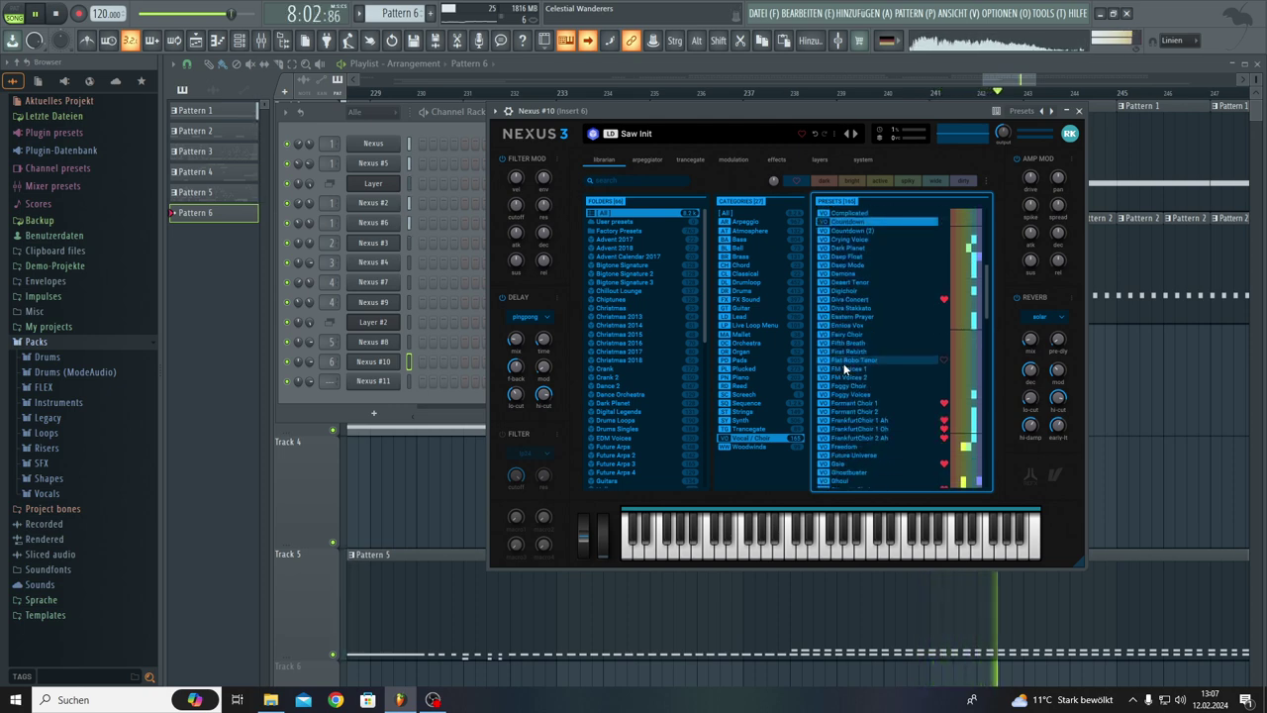
{"action": "left_click", "coordinate": [848, 369]}
{"action": "left_click", "coordinate": [852, 403]}
{"action": "scroll", "coordinate": [854, 408], "scroll_direction": "down", "scroll_amount": 5}
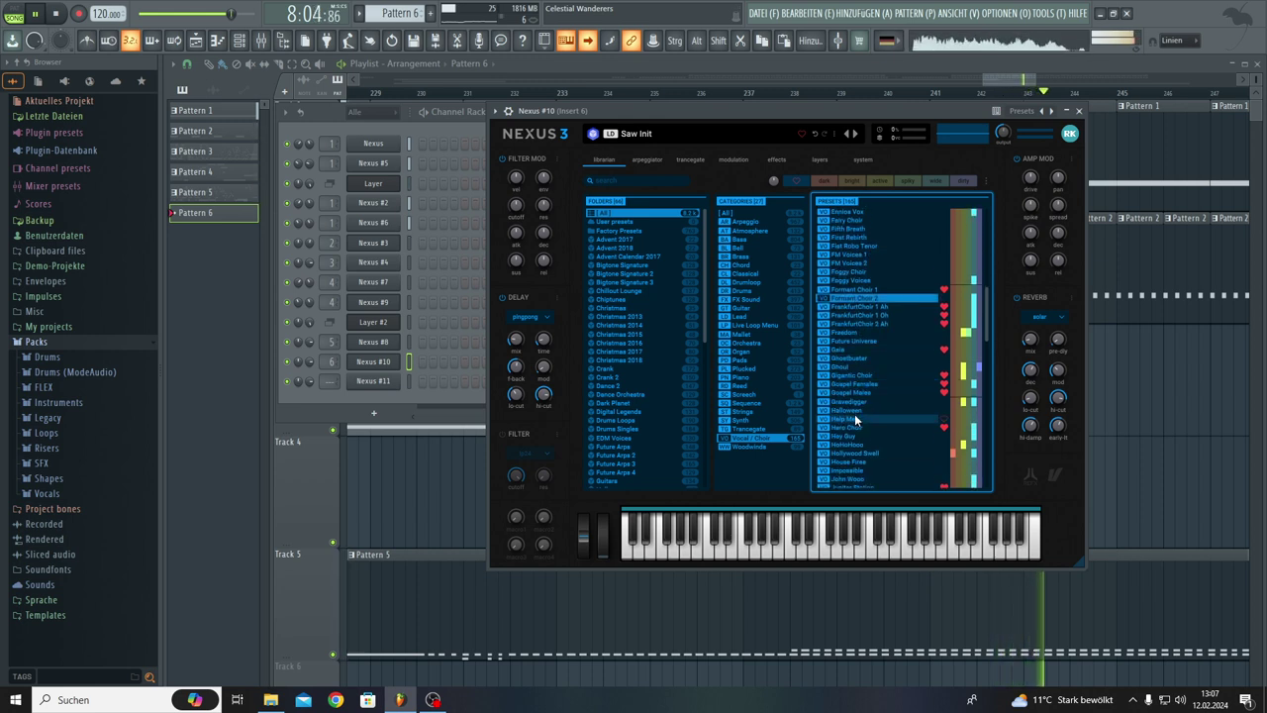
{"action": "left_click", "coordinate": [857, 408]}
{"action": "scroll", "coordinate": [857, 405], "scroll_direction": "down", "scroll_amount": 3}
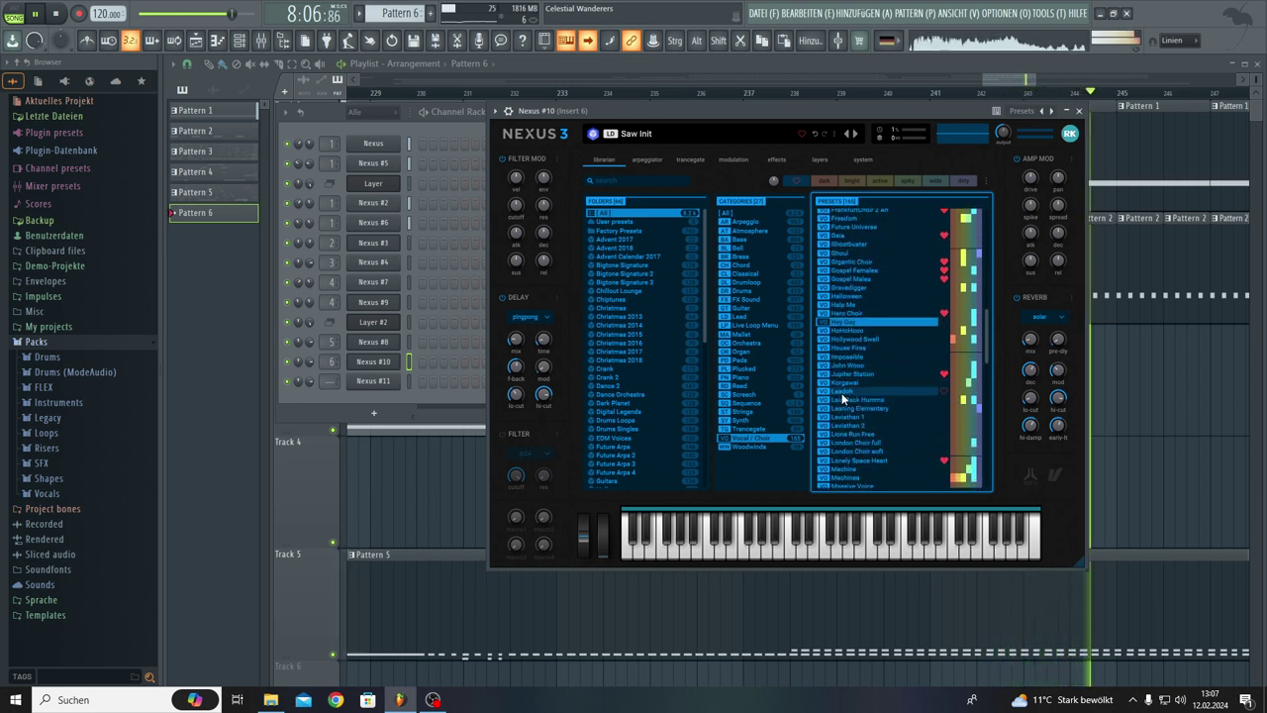
{"action": "left_click", "coordinate": [857, 442]}
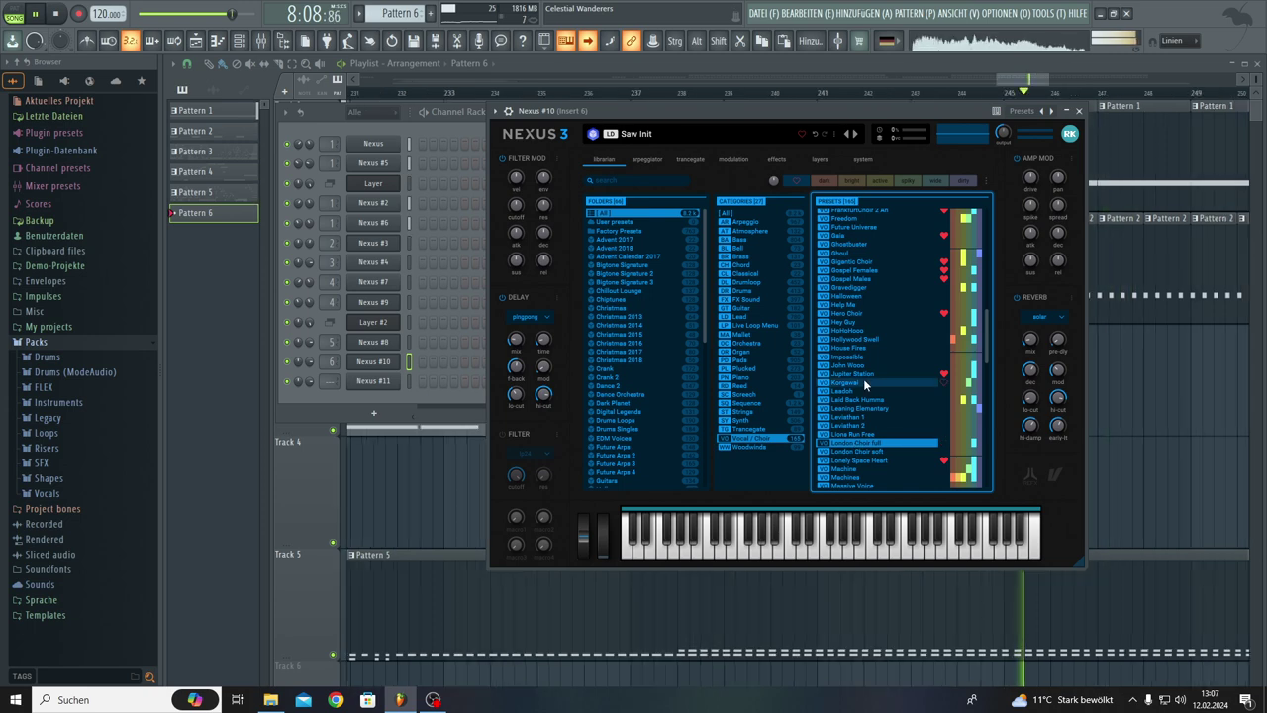
Return to the classical choir presets and try Classical Choir 2 in Nexus #10.
{"action": "scroll", "coordinate": [865, 388], "scroll_direction": "up", "scroll_amount": 9}
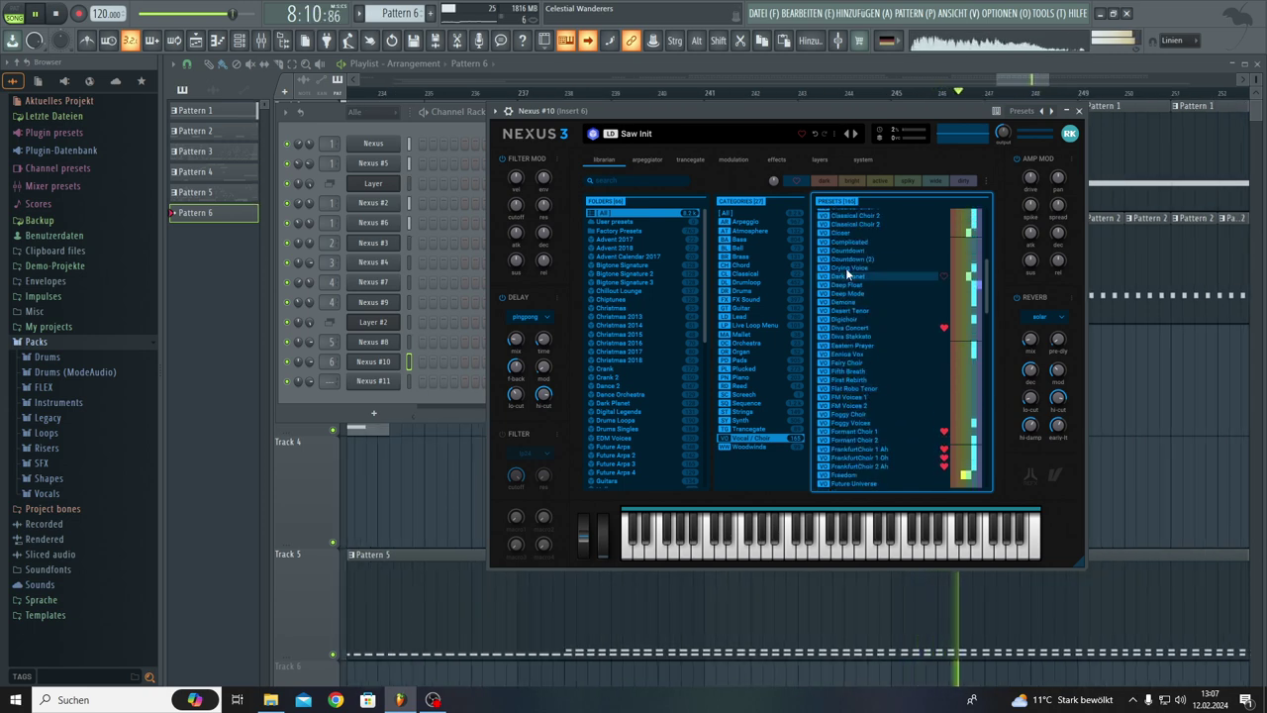
{"action": "left_click", "coordinate": [848, 225]}
{"action": "scroll", "coordinate": [847, 235], "scroll_direction": "up", "scroll_amount": 3}
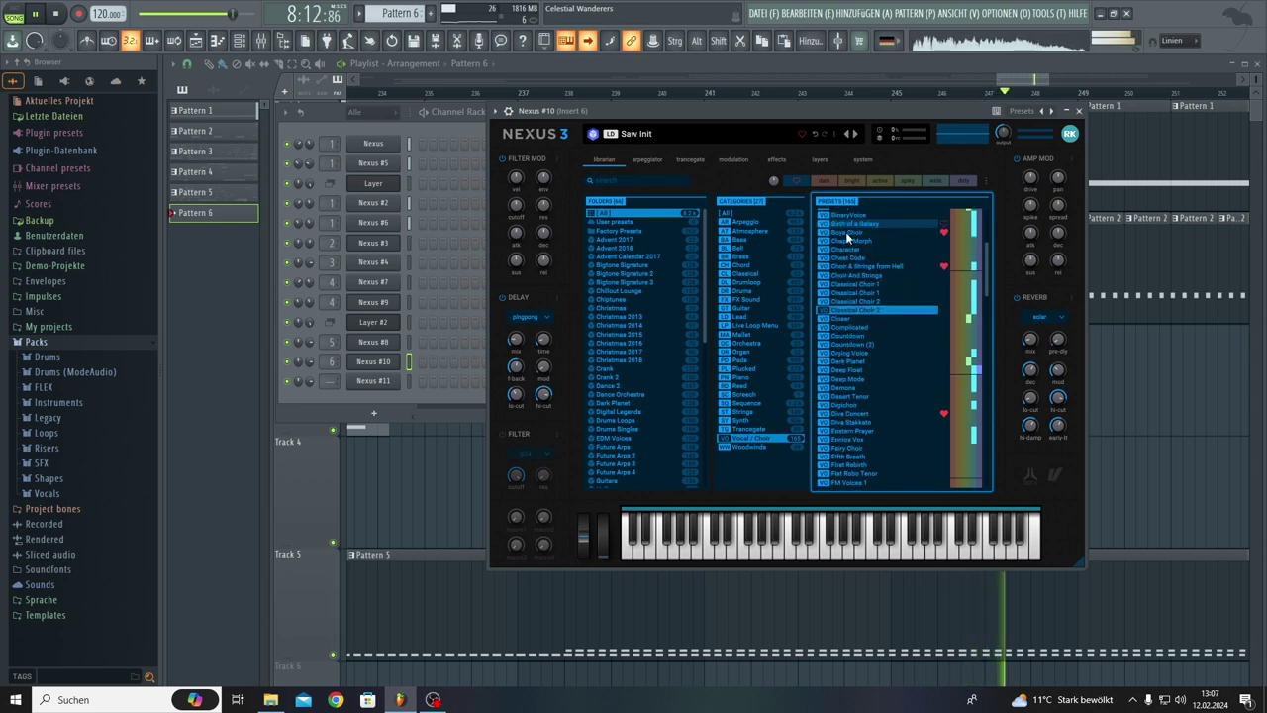
{"action": "left_click", "coordinate": [848, 276]}
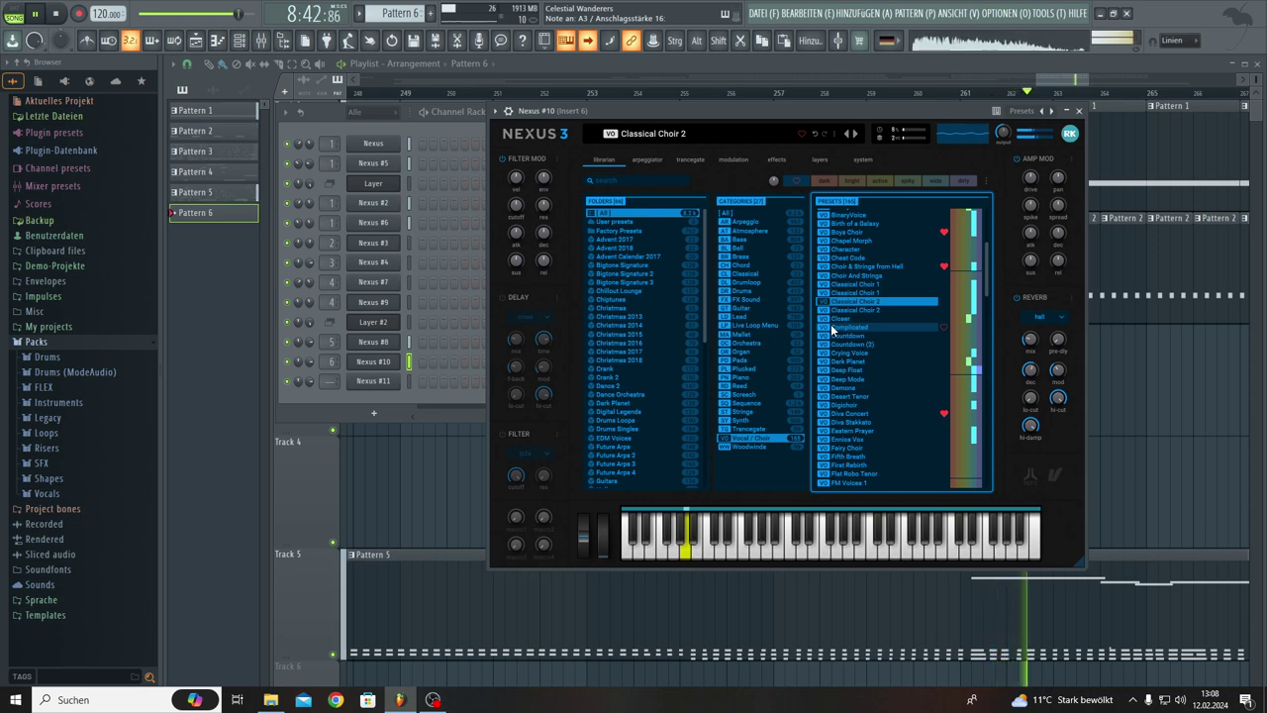
Load the Character preset into Nexus #10 and record its part into Pattern 6 with the song.
{"action": "left_click", "coordinate": [846, 343]}
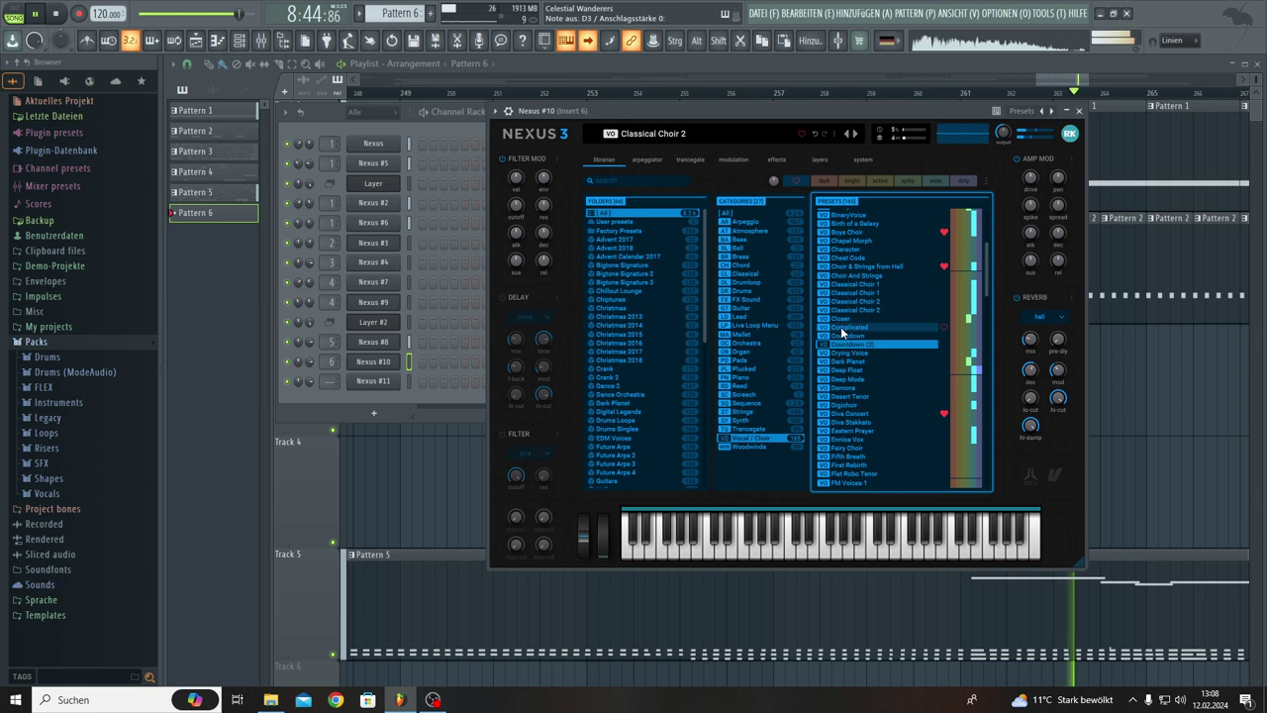
{"action": "left_click", "coordinate": [842, 255]}
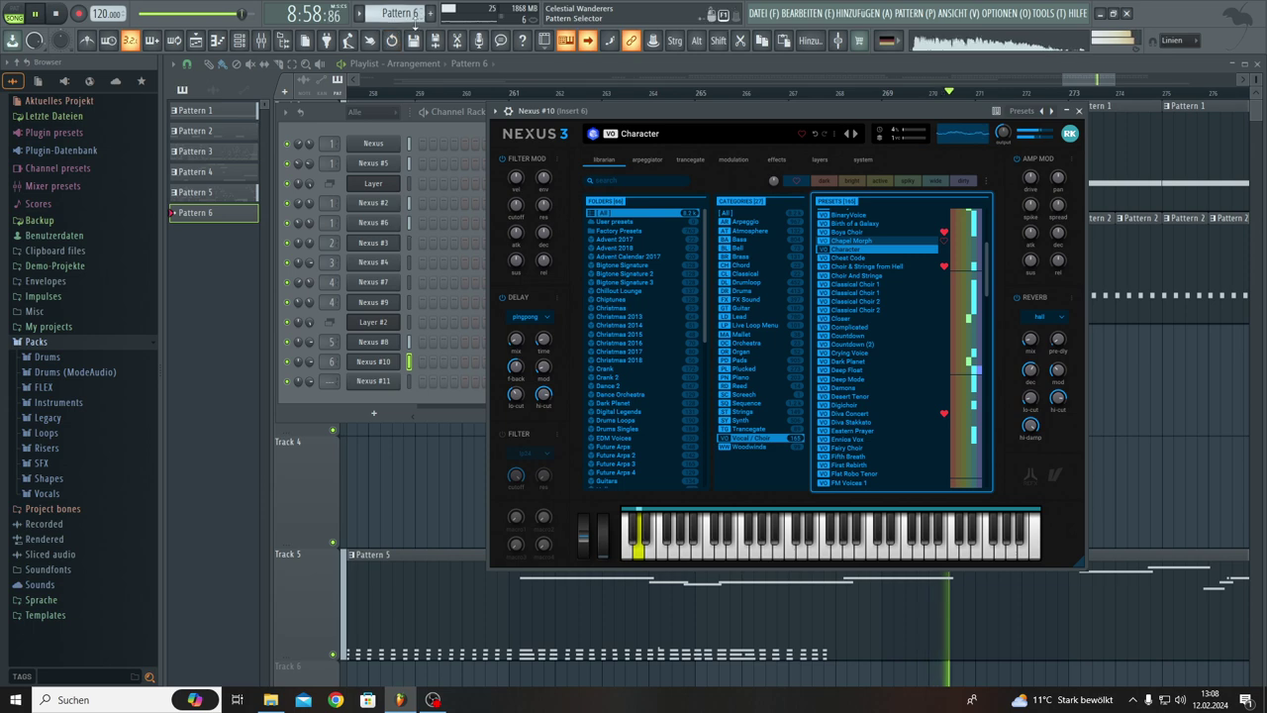
{"action": "key", "text": "space"}
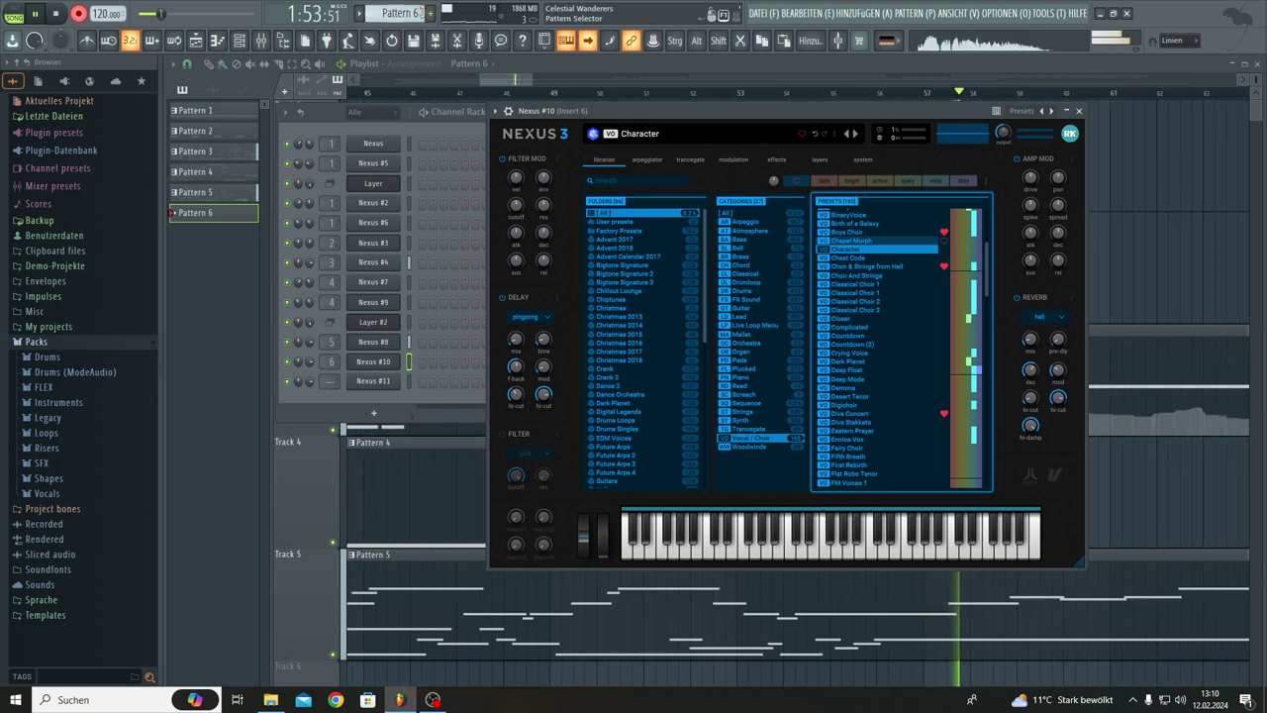
Examine the playlist arrangement from Track 6 back up to Track 1 while the song plays.
{"action": "scroll", "coordinate": [792, 614], "scroll_direction": "down", "scroll_amount": 2}
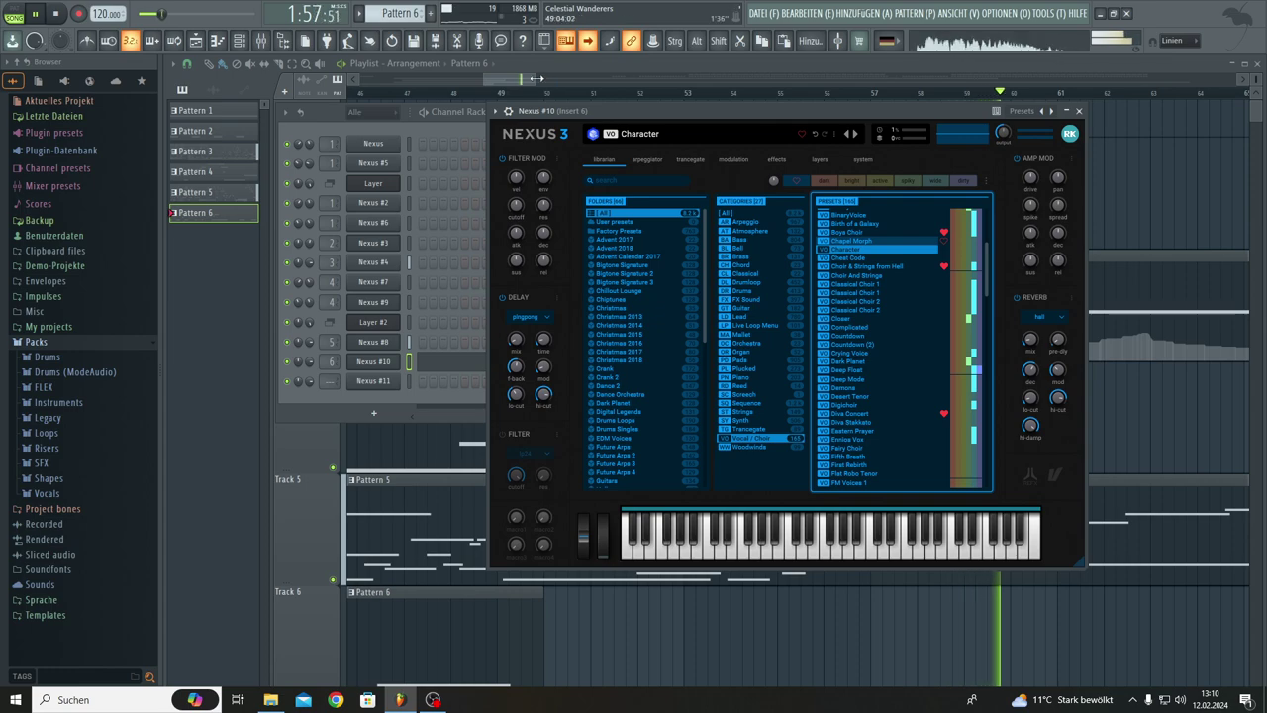
{"action": "left_click_drag", "start_coordinate": [535, 78], "coordinate": [557, 93]}
{"action": "scroll", "coordinate": [624, 99], "scroll_direction": "up", "scroll_amount": 5}
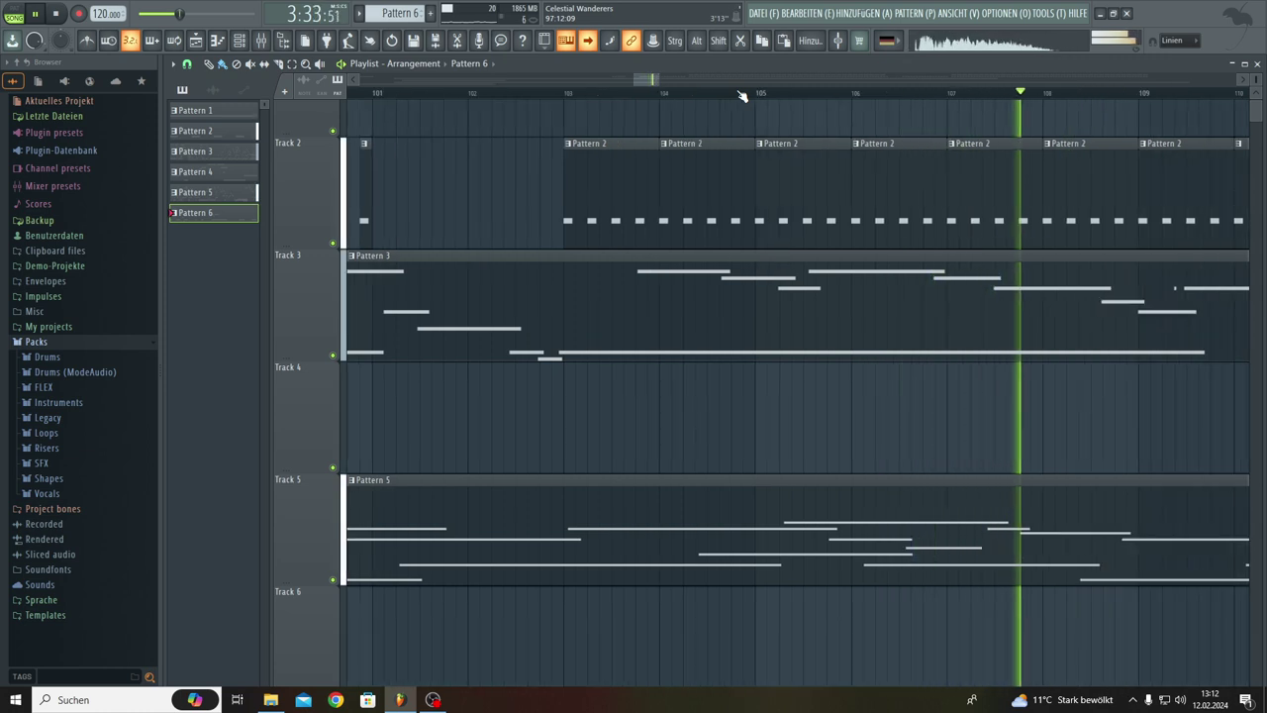
{"action": "scroll", "coordinate": [687, 119], "scroll_direction": "up", "scroll_amount": 2}
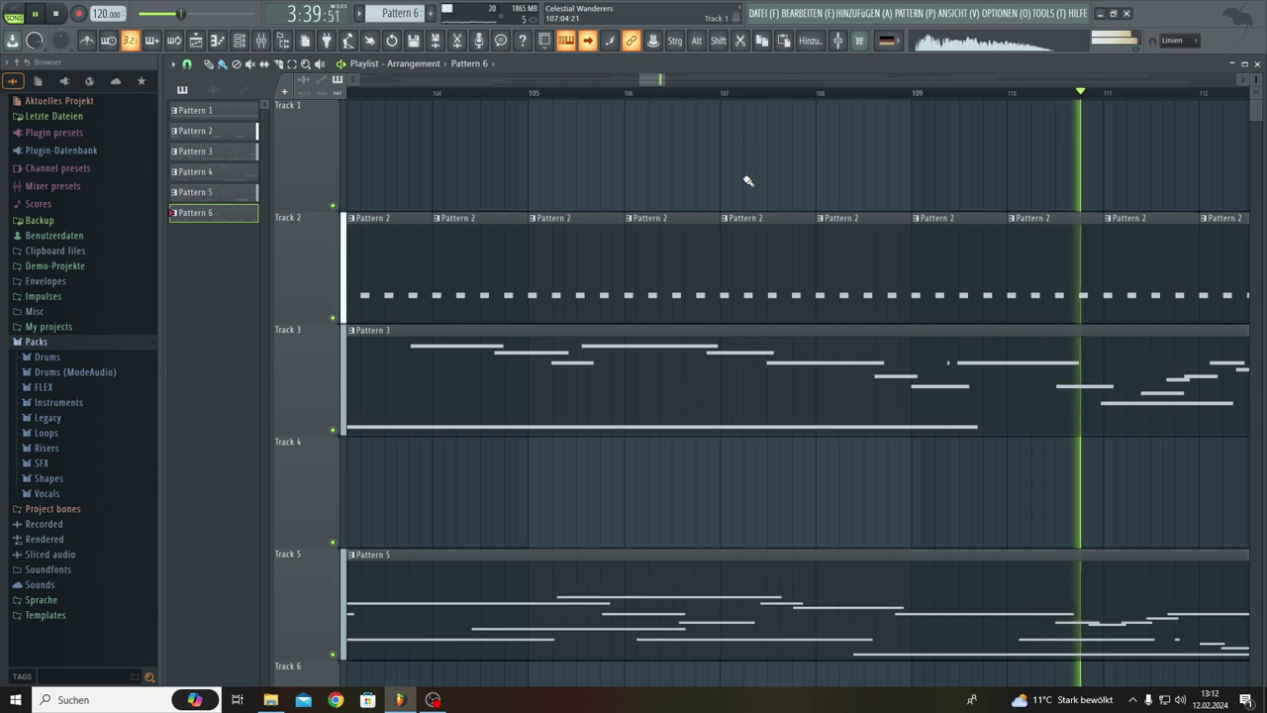
{"action": "left_click", "coordinate": [213, 90]}
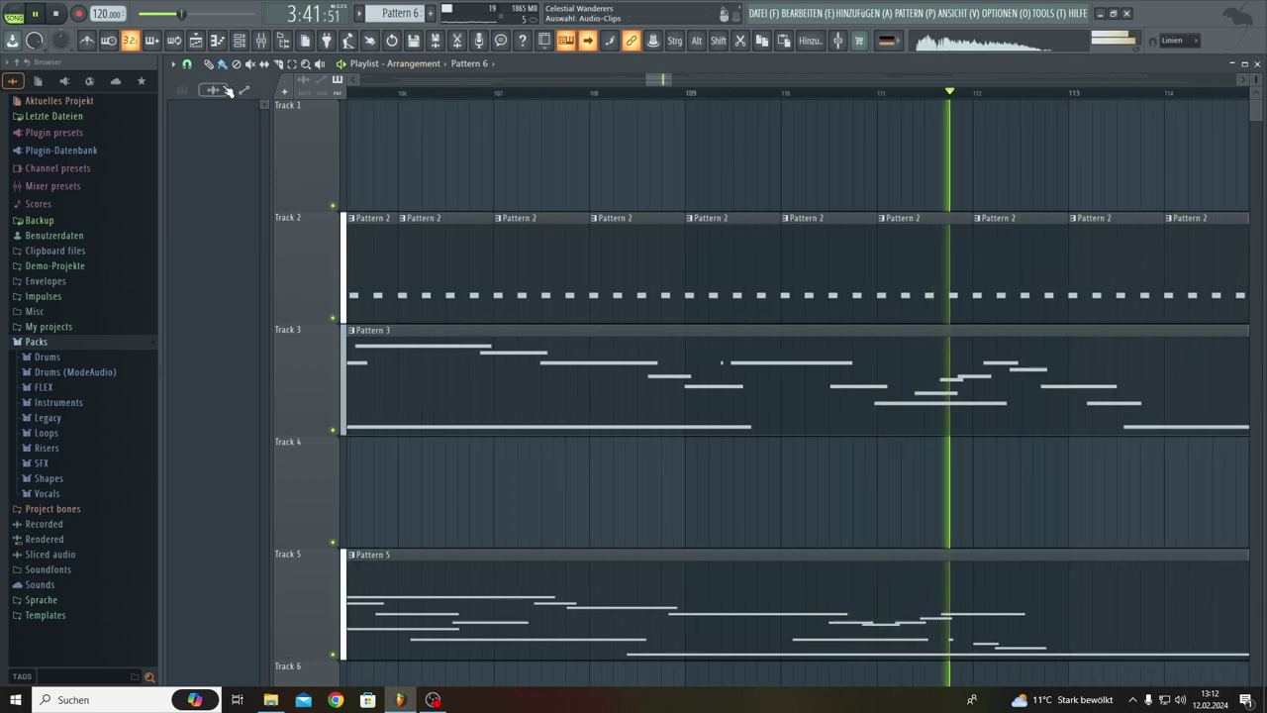
{"action": "left_click", "coordinate": [182, 91]}
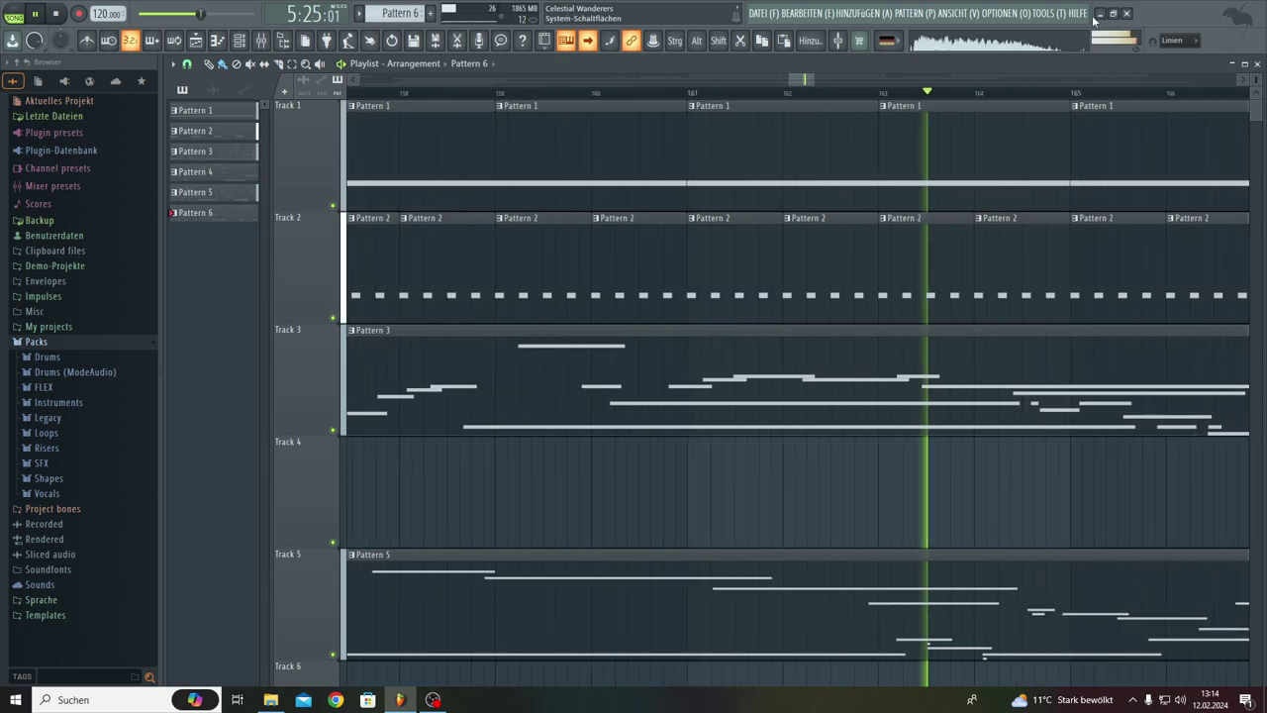
Minimise the music project, switch to IrfanView, and start its random slideshow of the saved pictures.
{"action": "left_click", "coordinate": [1099, 14]}
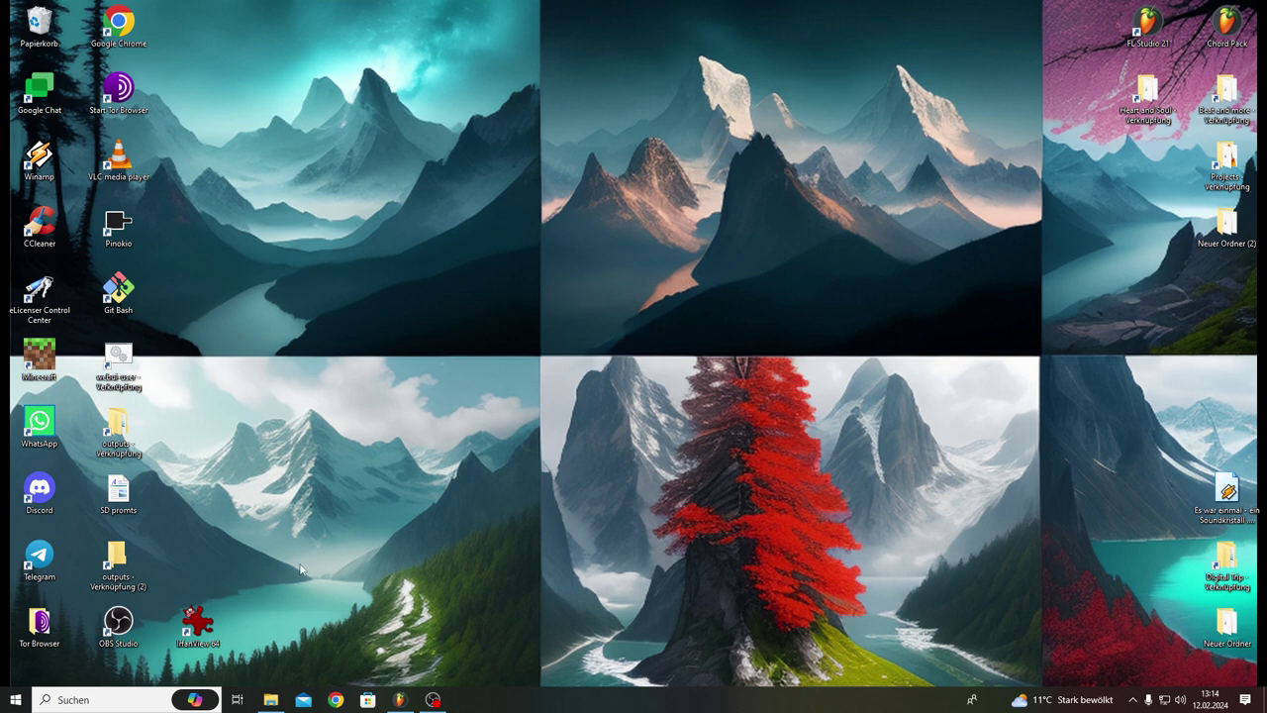
{"action": "double_click", "coordinate": [198, 624]}
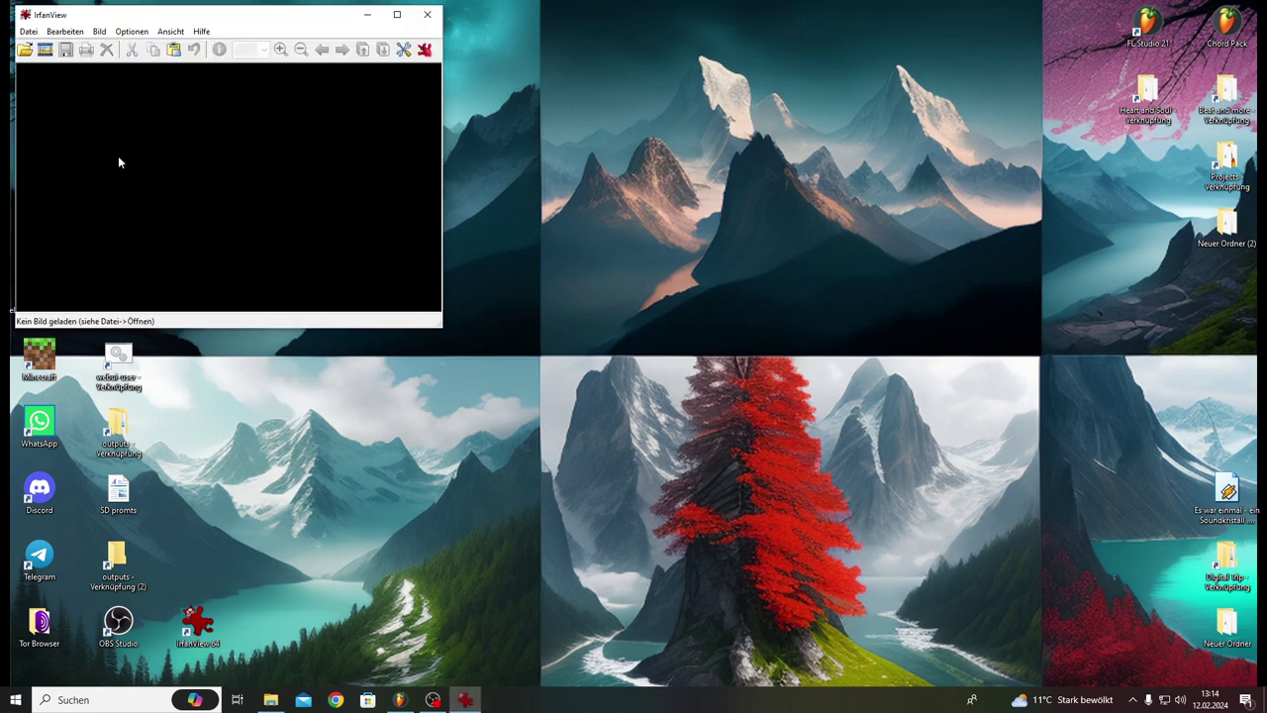
{"action": "left_click", "coordinate": [46, 51]}
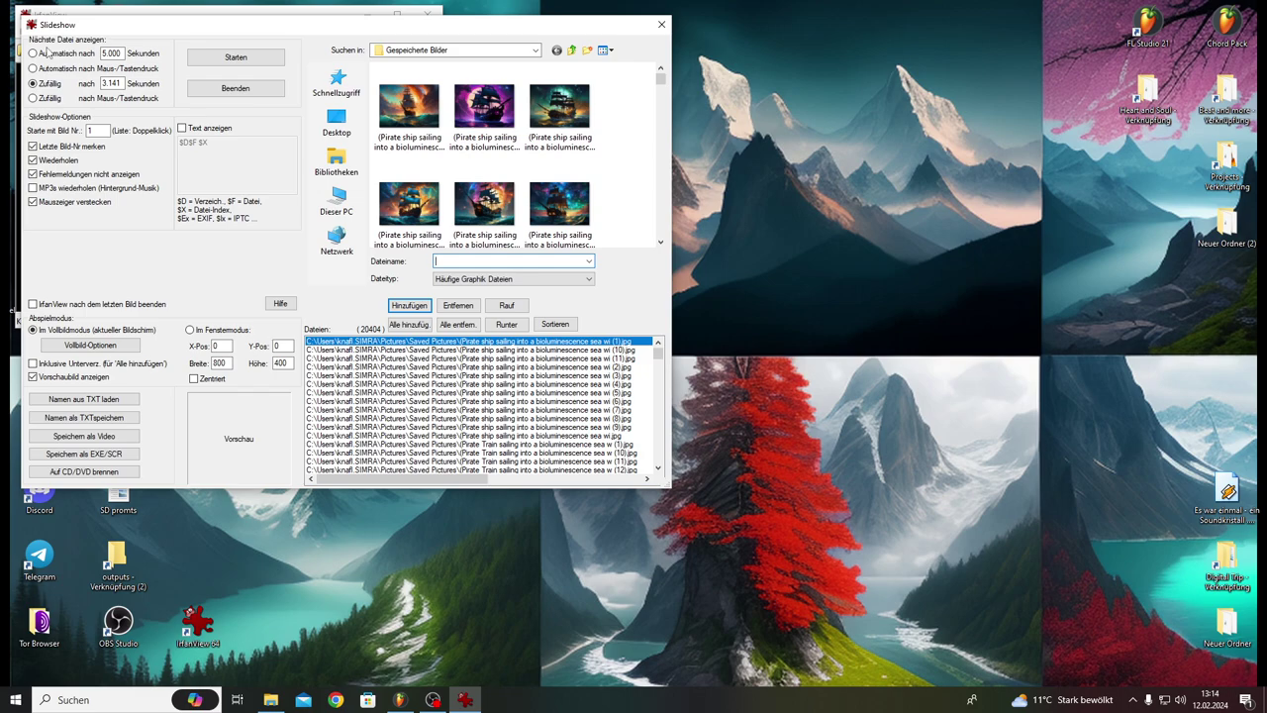
{"action": "left_click", "coordinate": [231, 59]}
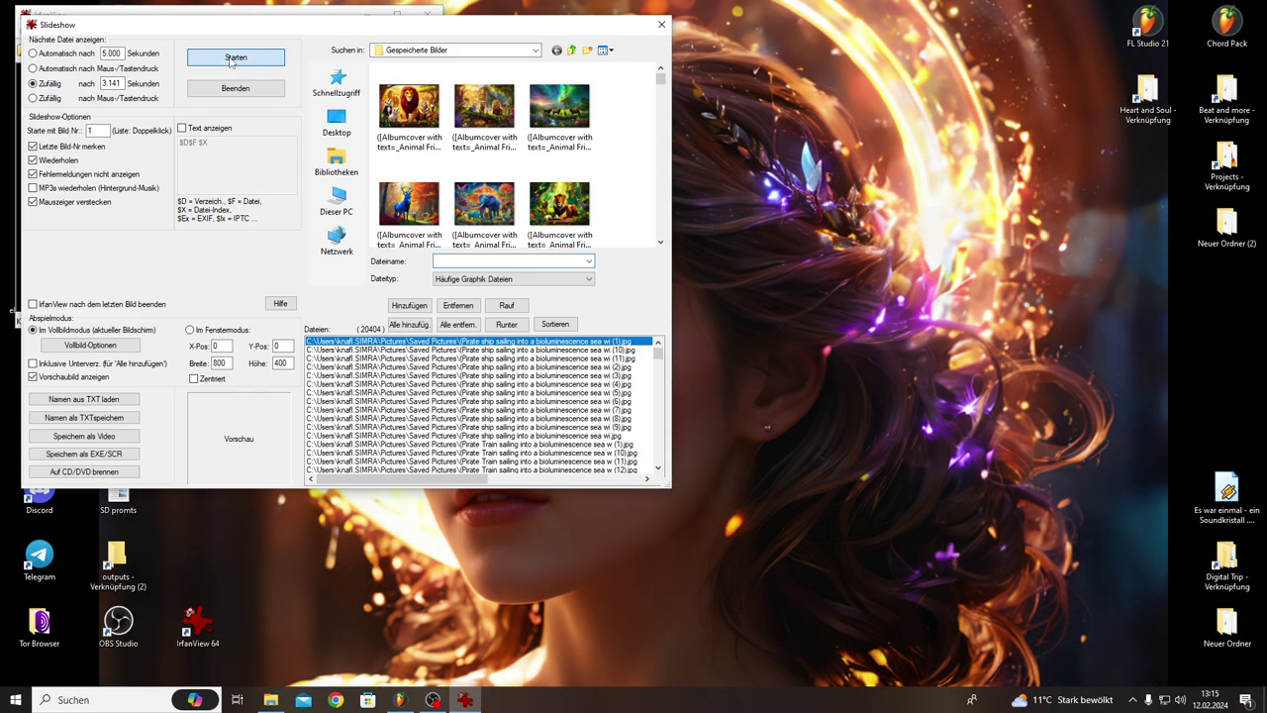
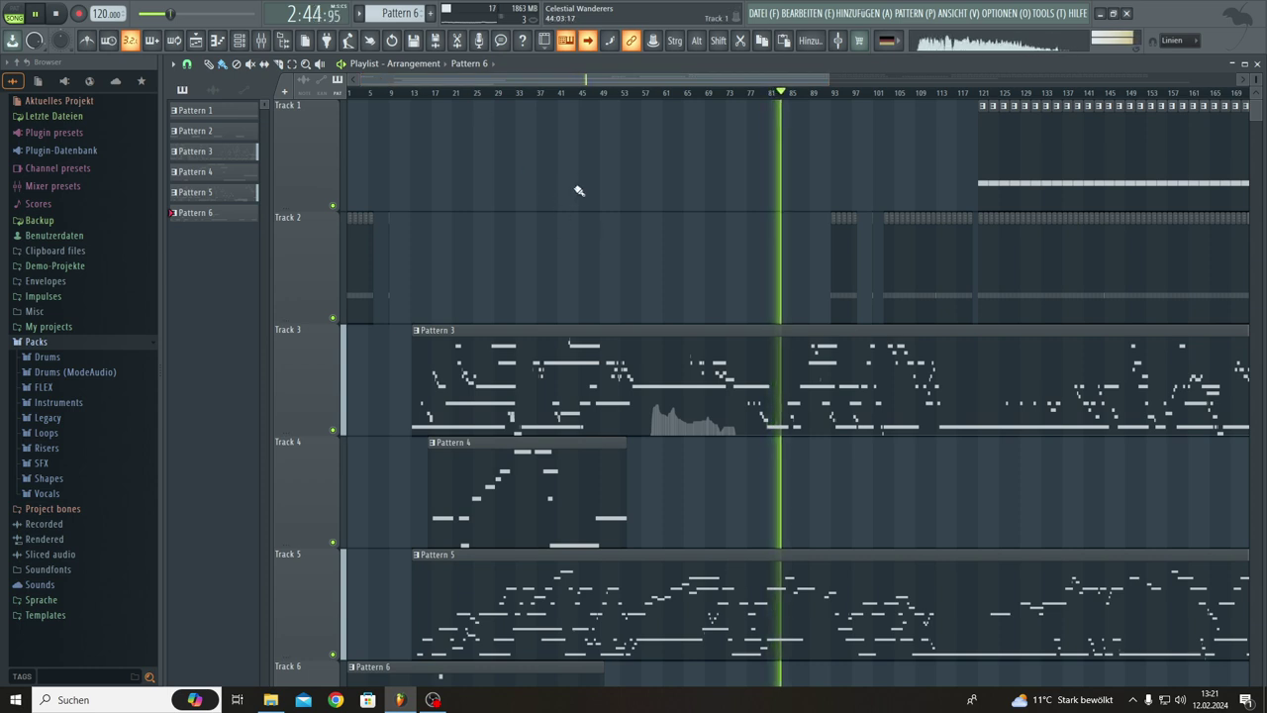
Examine the Nexus #4 notes of Pattern 3 in the piano roll across the pattern's whole length.
{"action": "double_click", "coordinate": [502, 331]}
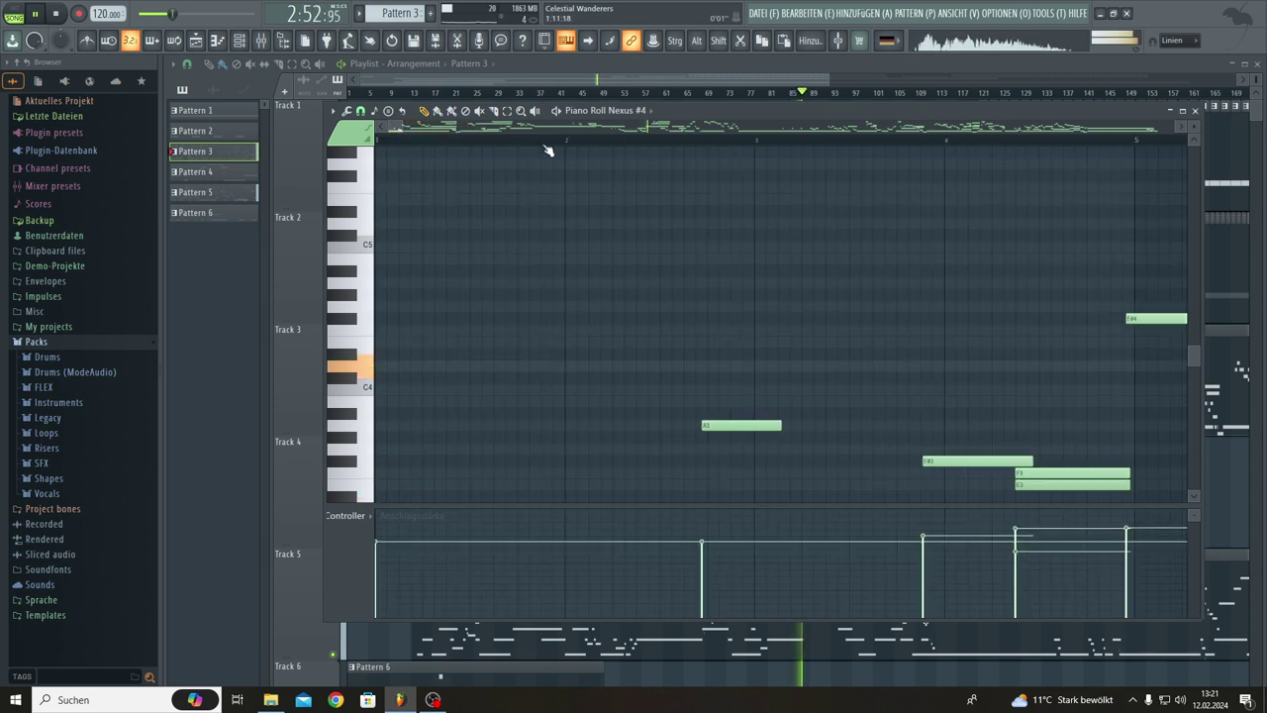
{"action": "scroll", "coordinate": [861, 134], "scroll_direction": "down", "scroll_amount": 3}
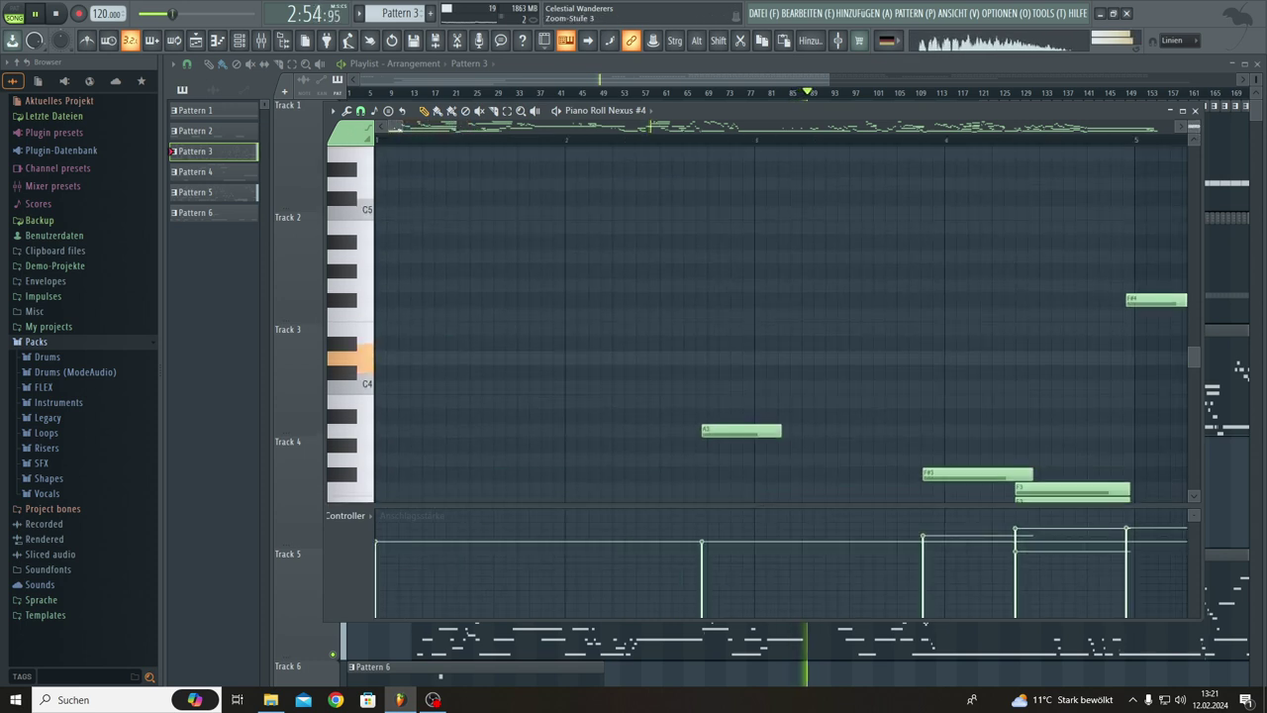
{"action": "left_click_drag", "start_coordinate": [408, 129], "coordinate": [1089, 184]}
{"action": "scroll", "coordinate": [1019, 196], "scroll_direction": "down", "scroll_amount": 2}
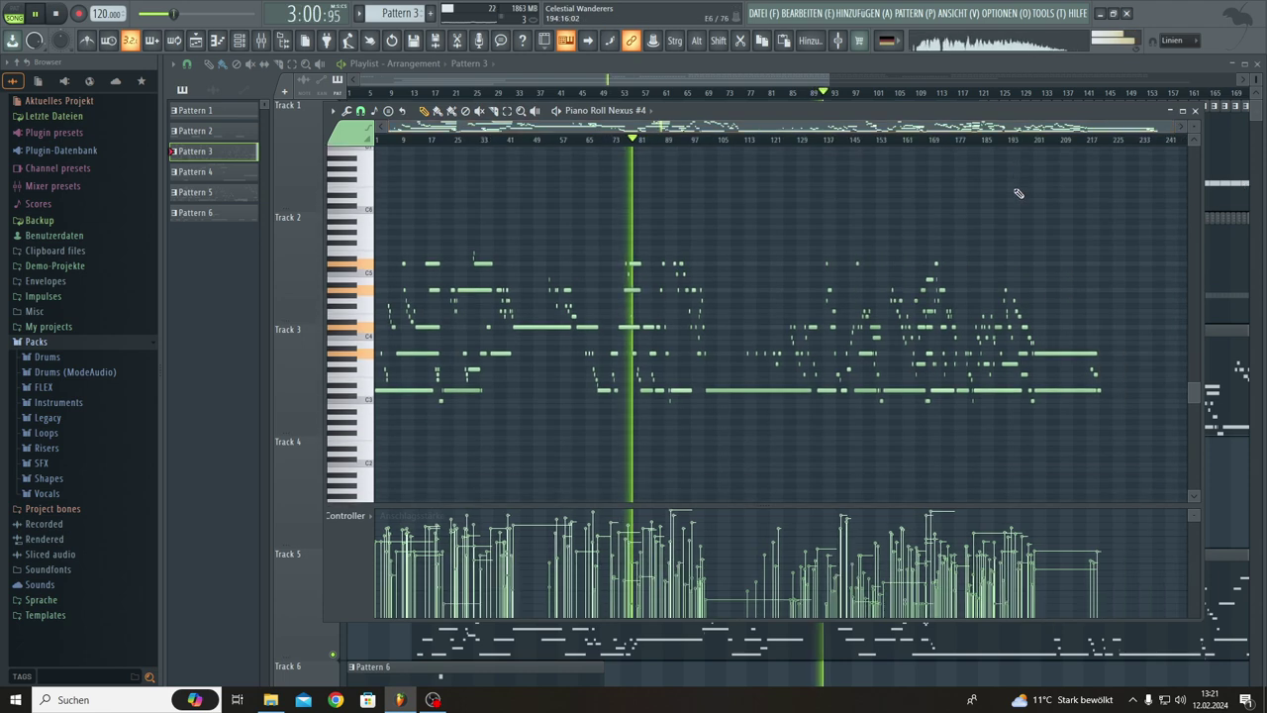
{"action": "scroll", "coordinate": [1018, 194], "scroll_direction": "down", "scroll_amount": 2}
{"action": "scroll", "coordinate": [1018, 193], "scroll_direction": "up", "scroll_amount": 3}
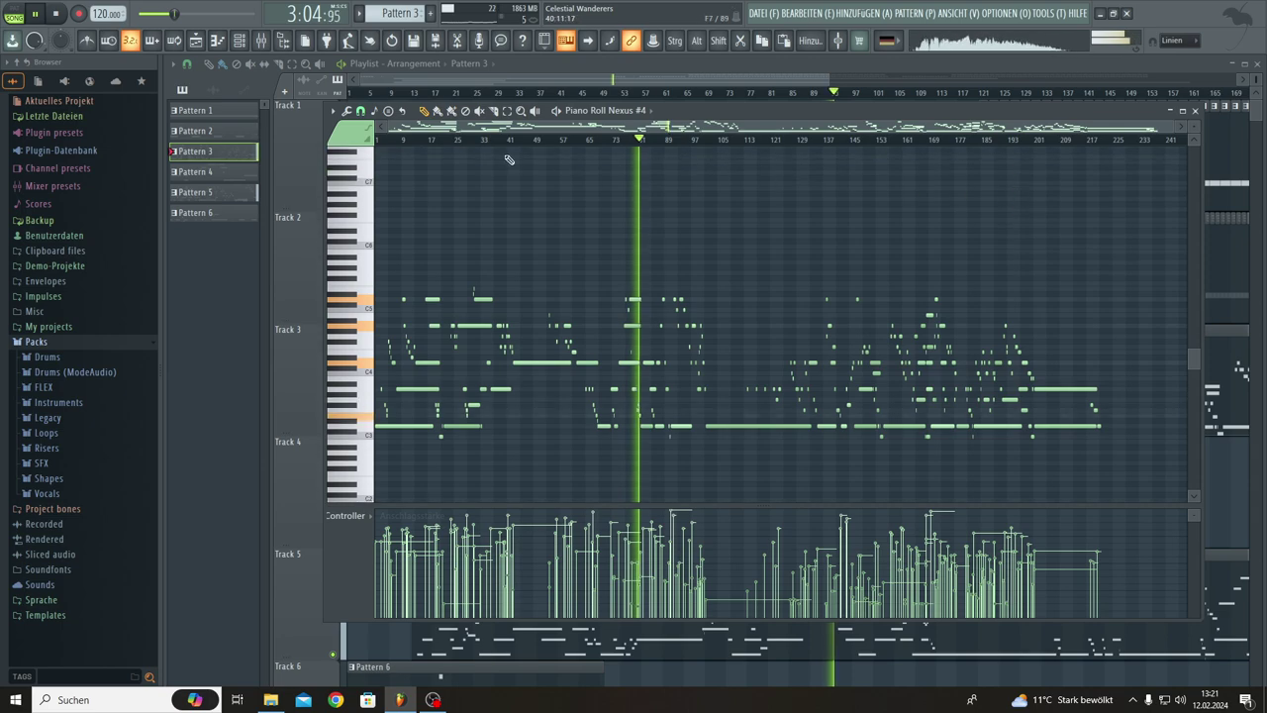
{"action": "scroll", "coordinate": [622, 141], "scroll_direction": "up", "scroll_amount": 6}
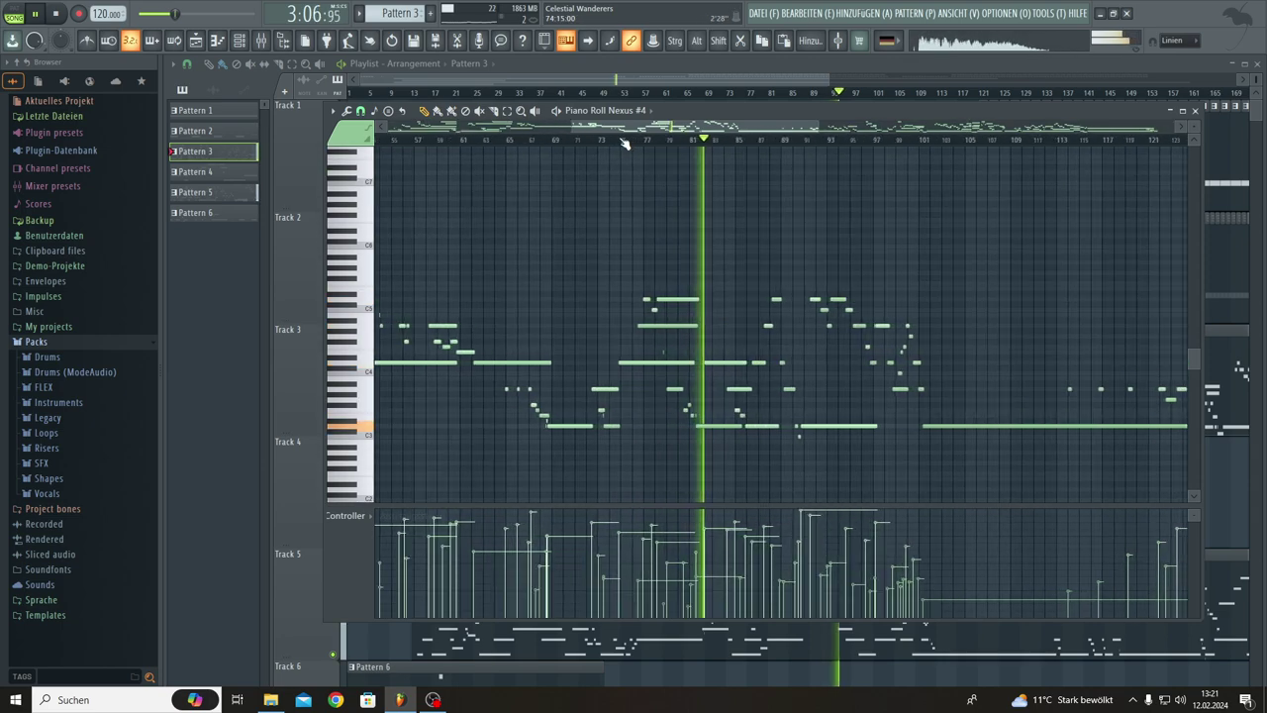
{"action": "left_click_drag", "start_coordinate": [633, 134], "coordinate": [418, 126]}
Check the notes of Pattern 4 in the piano roll and return to the playlist.
{"action": "key", "text": "KP_Add"}
{"action": "key", "text": "F7"}
{"action": "key", "text": "F7"}
{"action": "key", "text": "F7"}
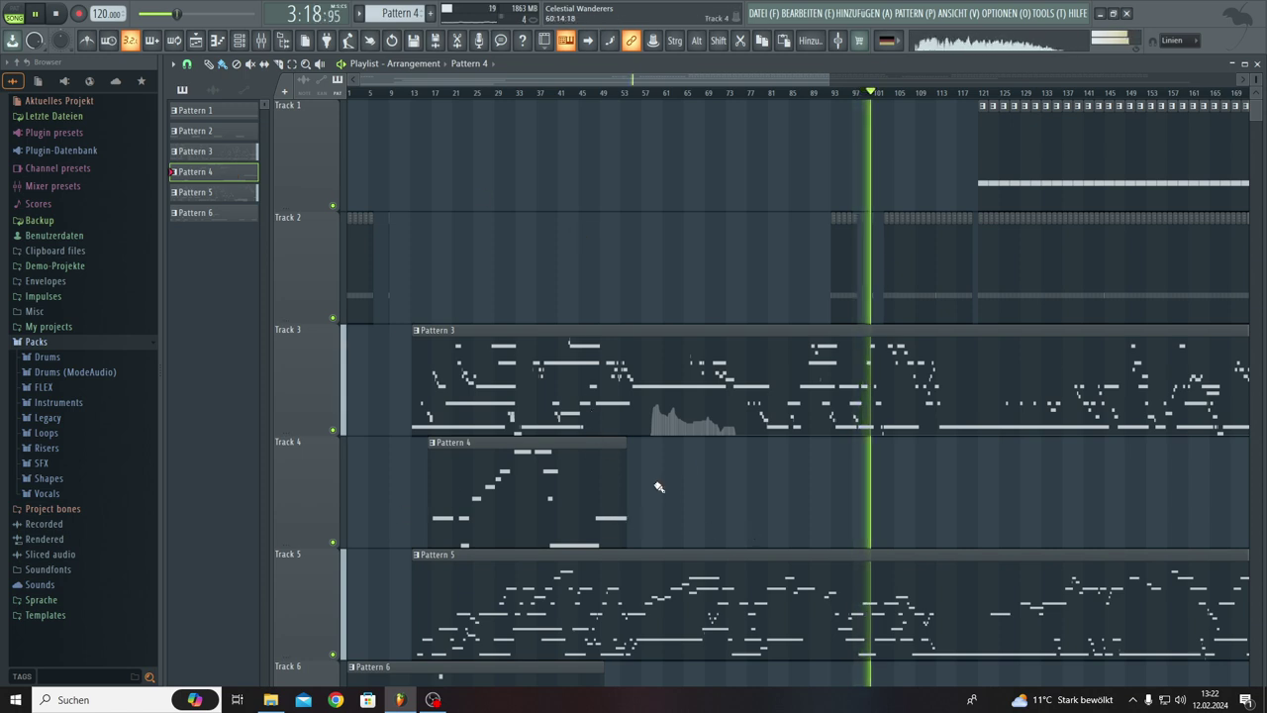
Examine the Nexus #8 notes of Pattern 5 in the piano roll across the pattern's whole length.
{"action": "key", "text": "KP_Add"}
{"action": "key", "text": "F7"}
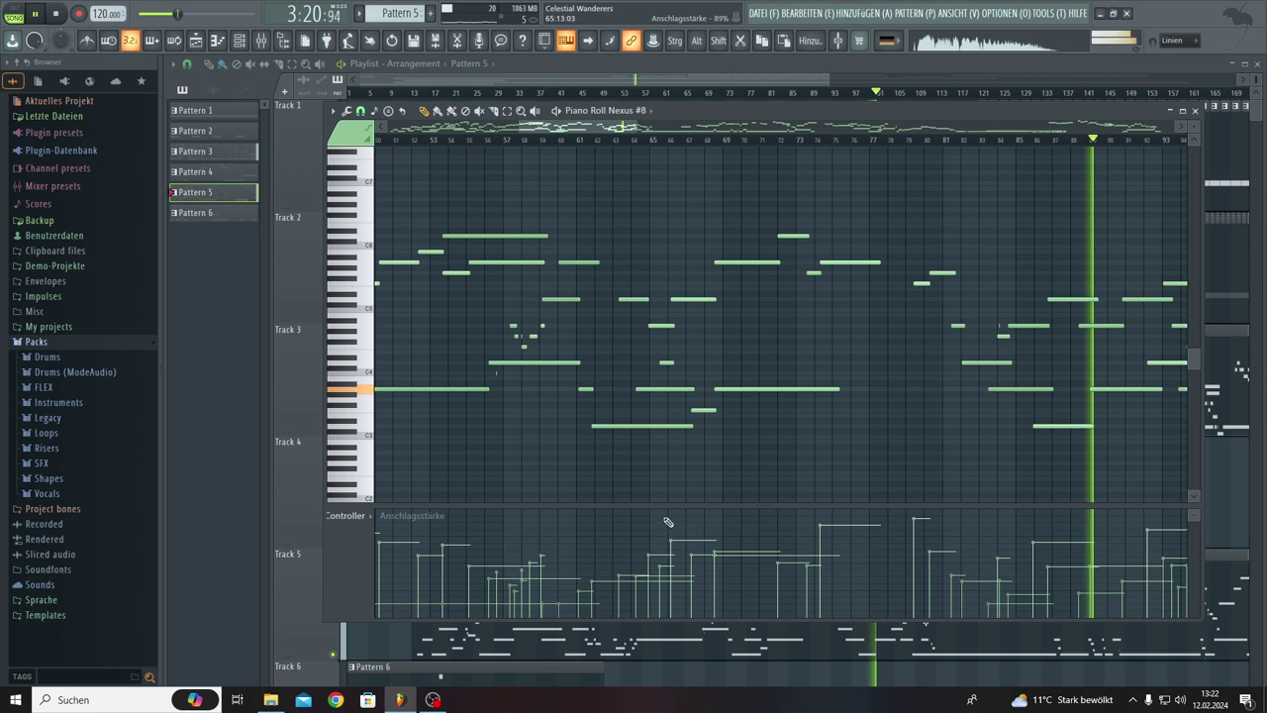
{"action": "left_click_drag", "start_coordinate": [570, 133], "coordinate": [1176, 127]}
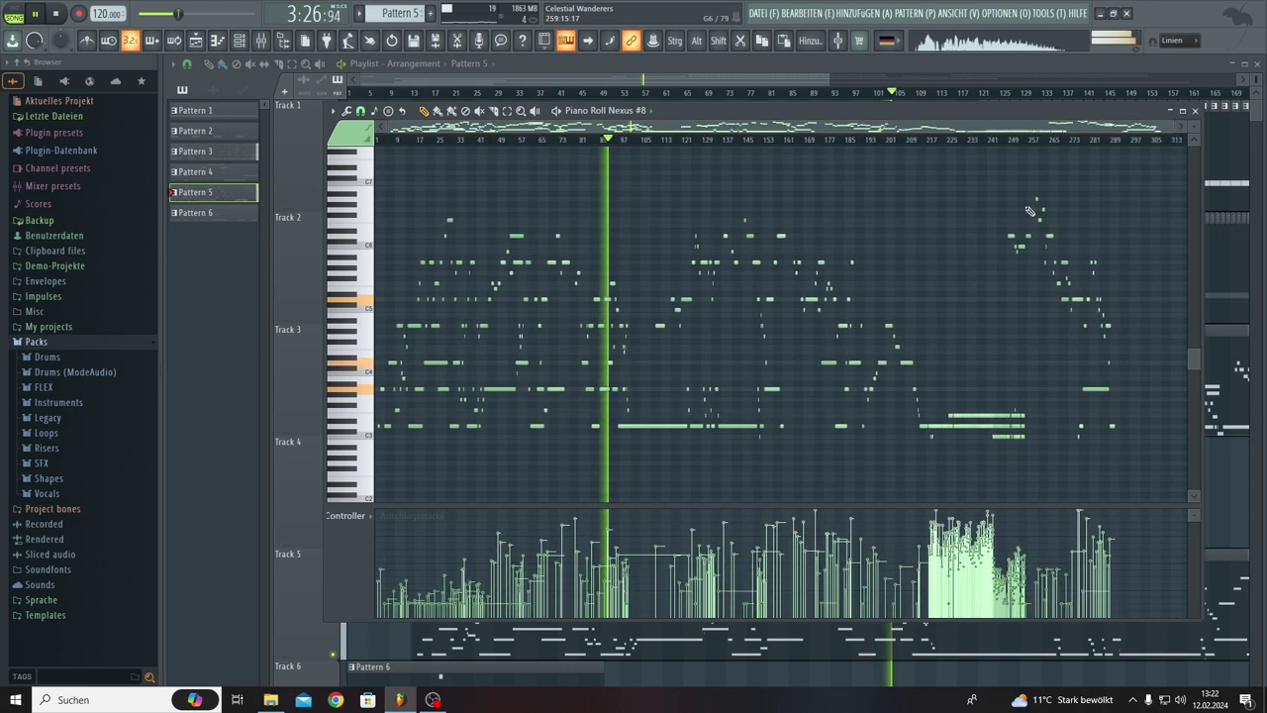
{"action": "scroll", "coordinate": [673, 142], "scroll_direction": "up", "scroll_amount": 5}
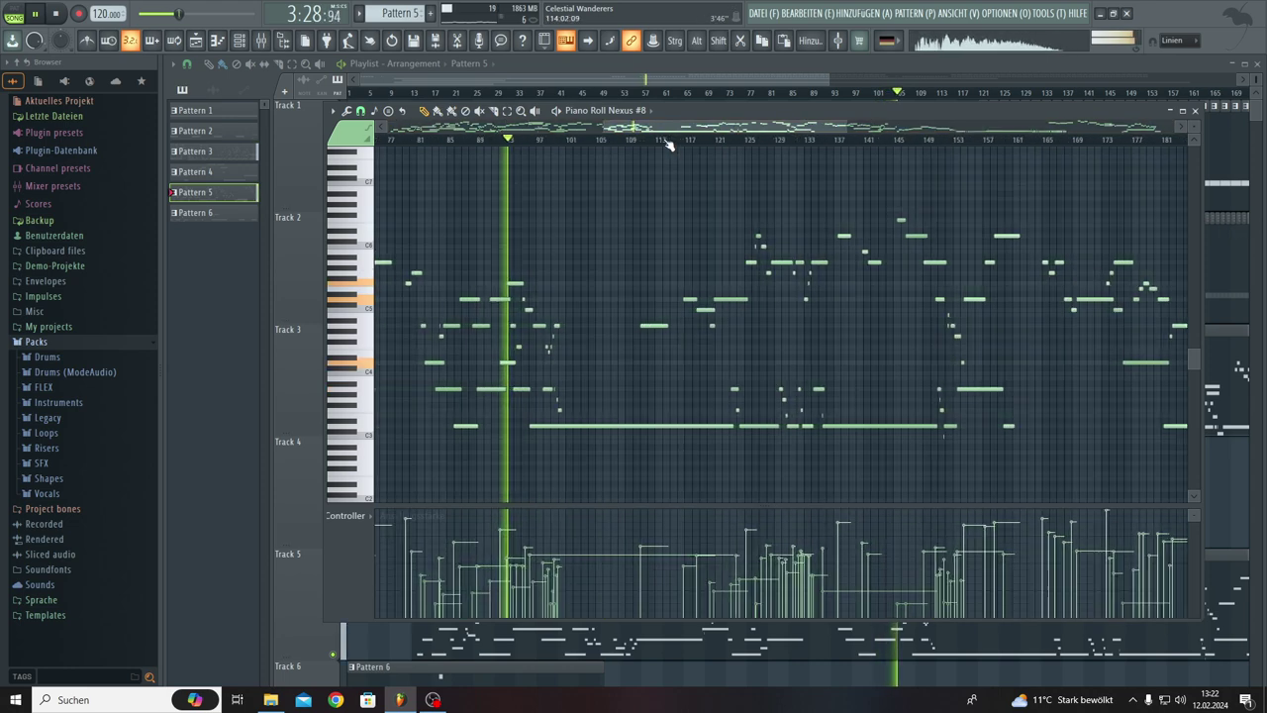
{"action": "left_click_drag", "start_coordinate": [681, 141], "coordinate": [535, 147]}
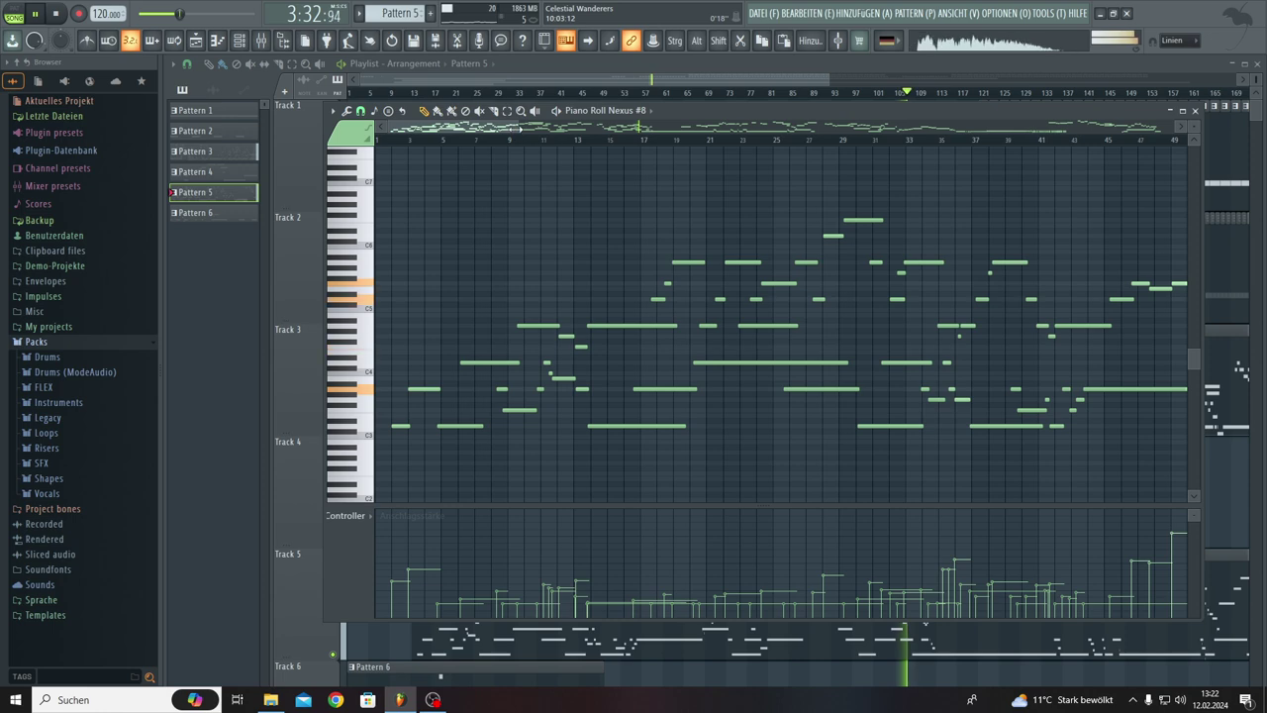
{"action": "scroll", "coordinate": [522, 130], "scroll_direction": "down", "scroll_amount": 5}
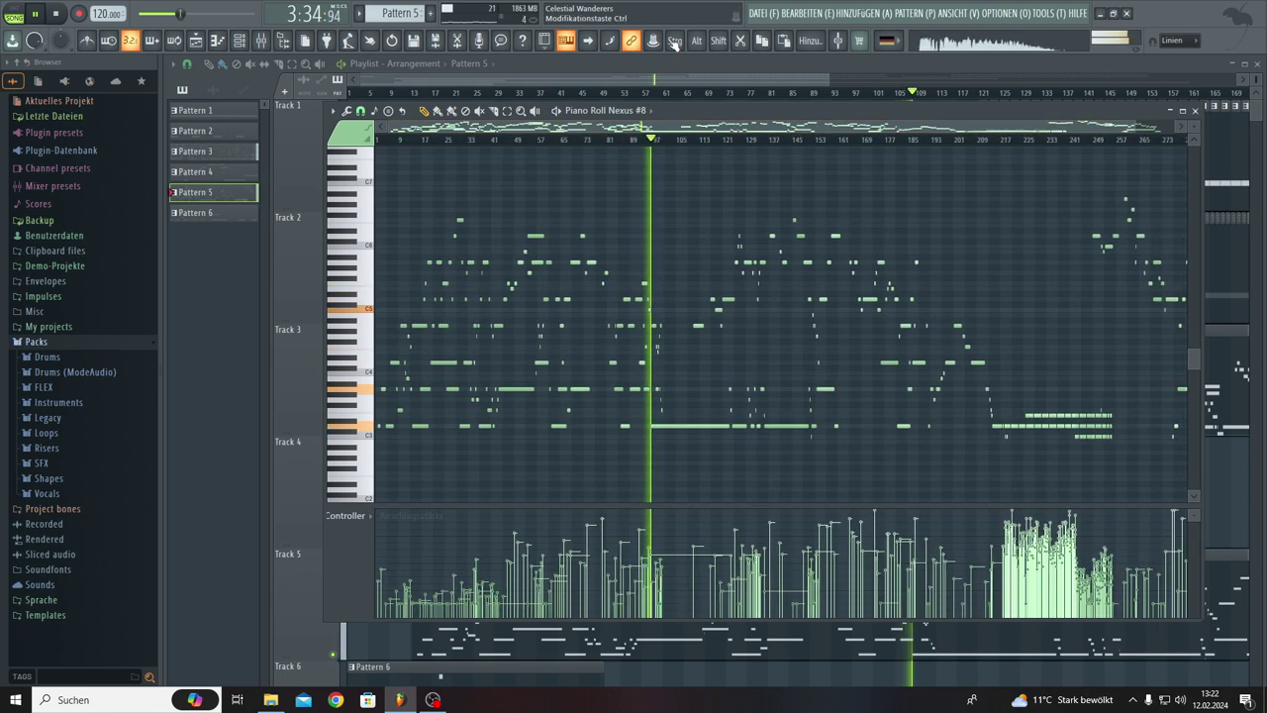
Save the Celestial Wanderers project under its existing name.
{"action": "left_click", "coordinate": [771, 14]}
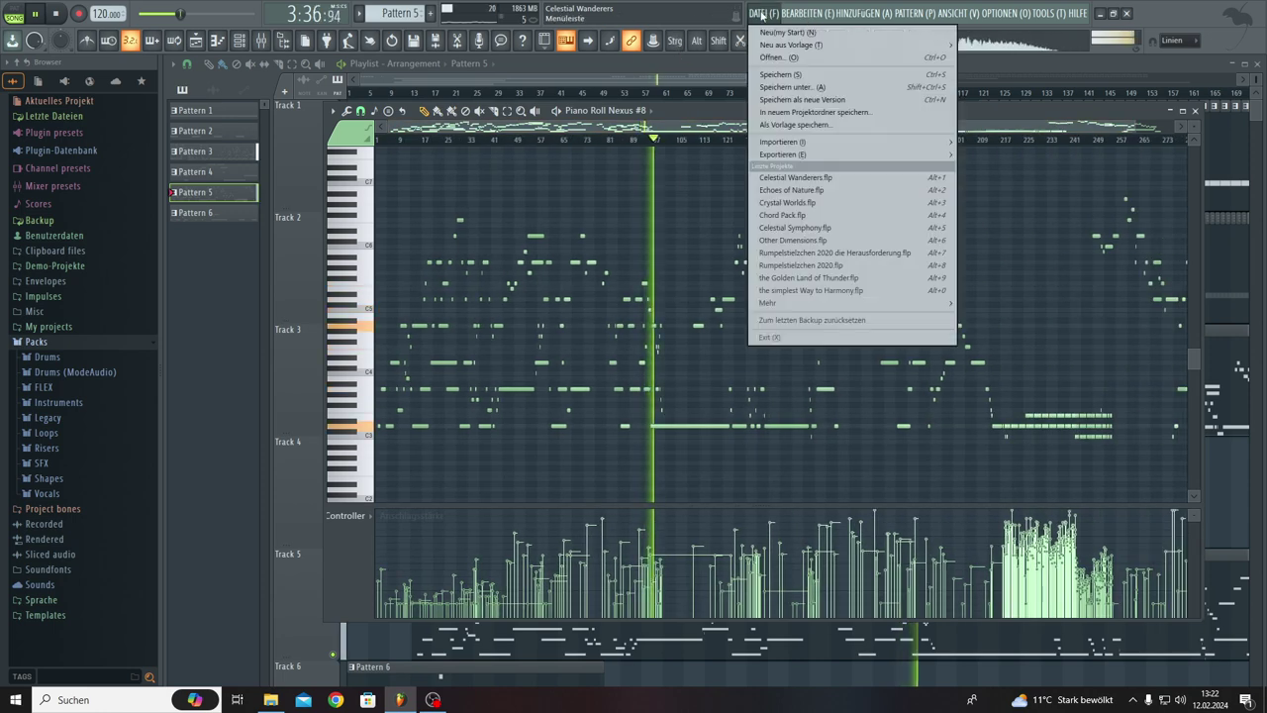
{"action": "left_click", "coordinate": [763, 75]}
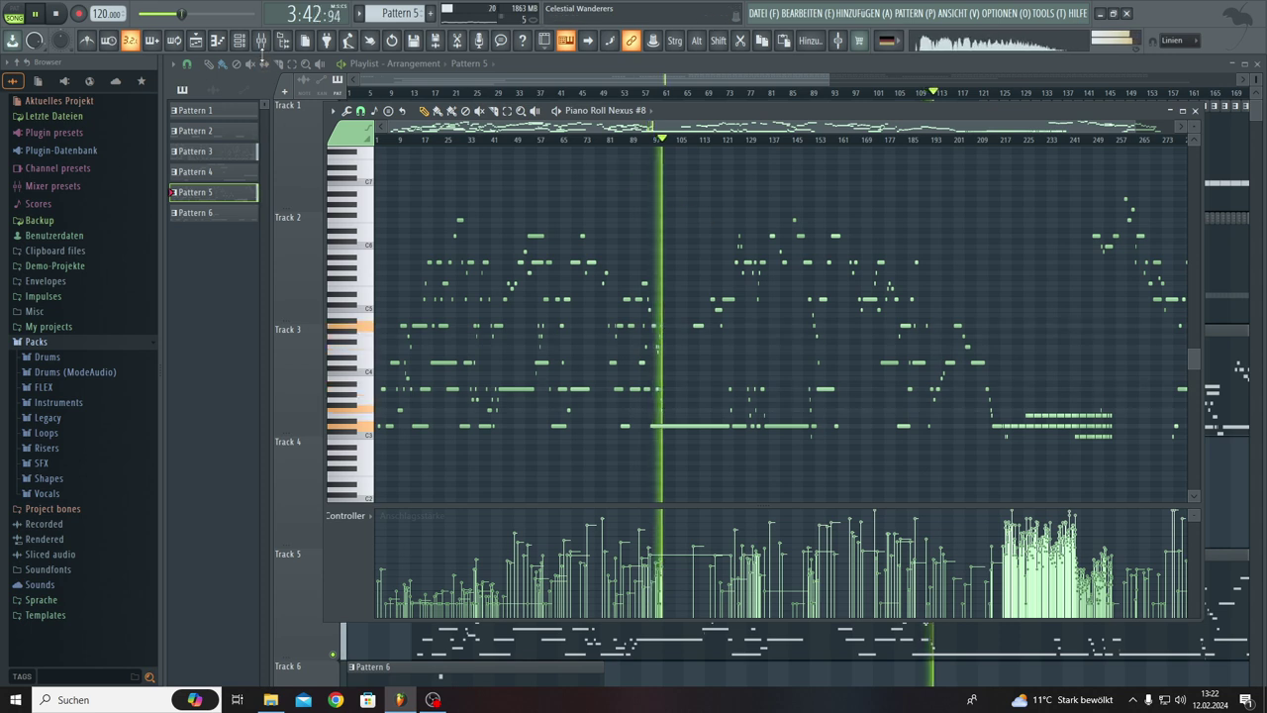
Check the Nexus #10 channel in the Channel Rack and its Insert 6 in the mixer.
{"action": "left_click", "coordinate": [239, 44]}
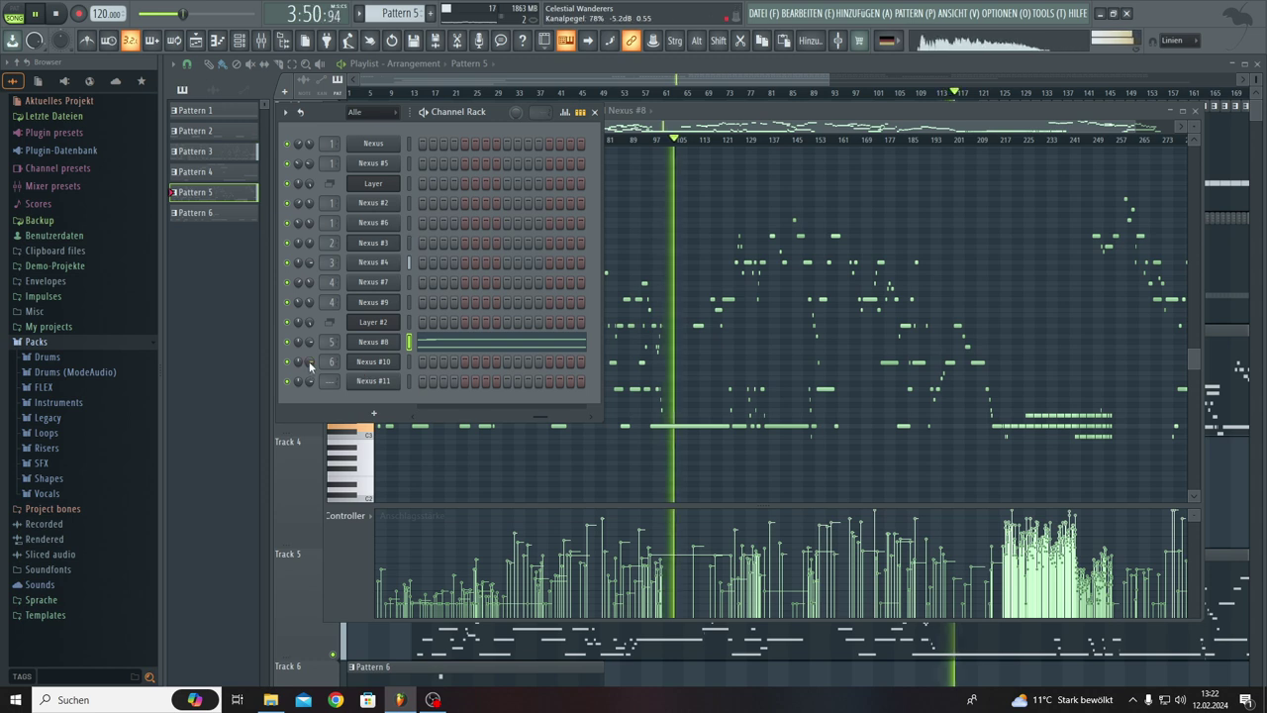
{"action": "left_click_drag", "start_coordinate": [298, 361], "coordinate": [298, 366]}
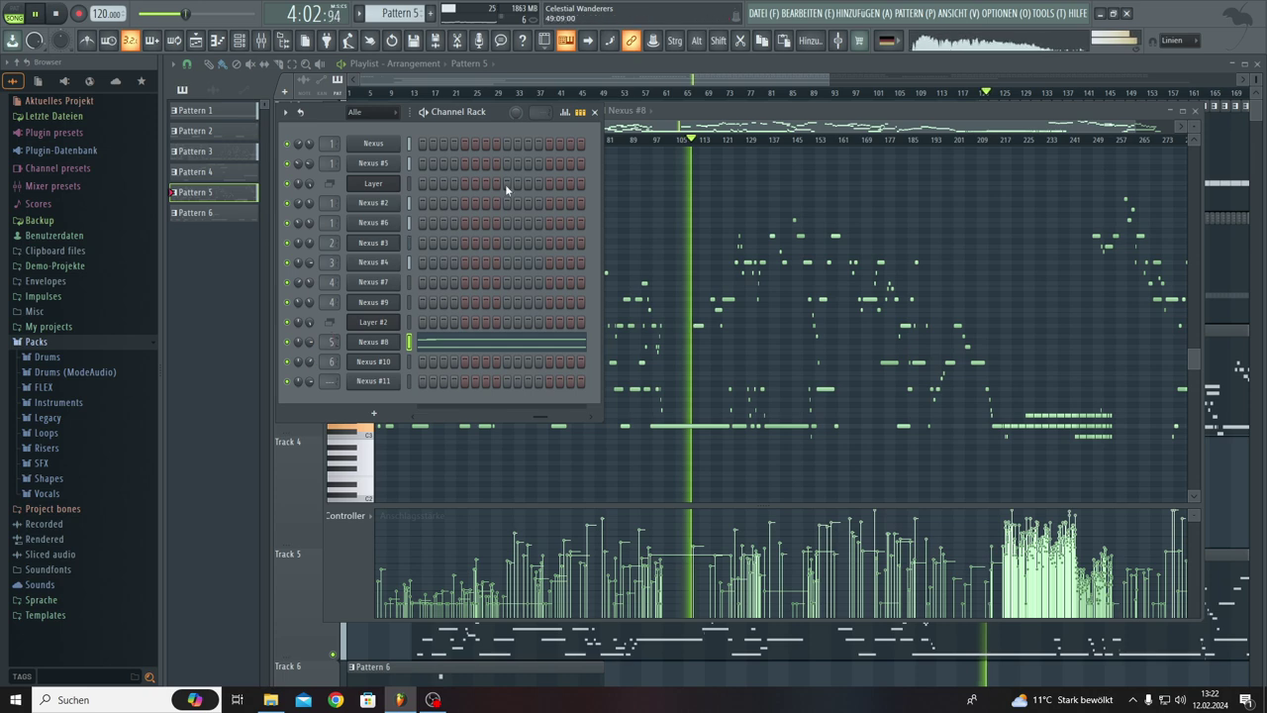
{"action": "left_click", "coordinate": [262, 41]}
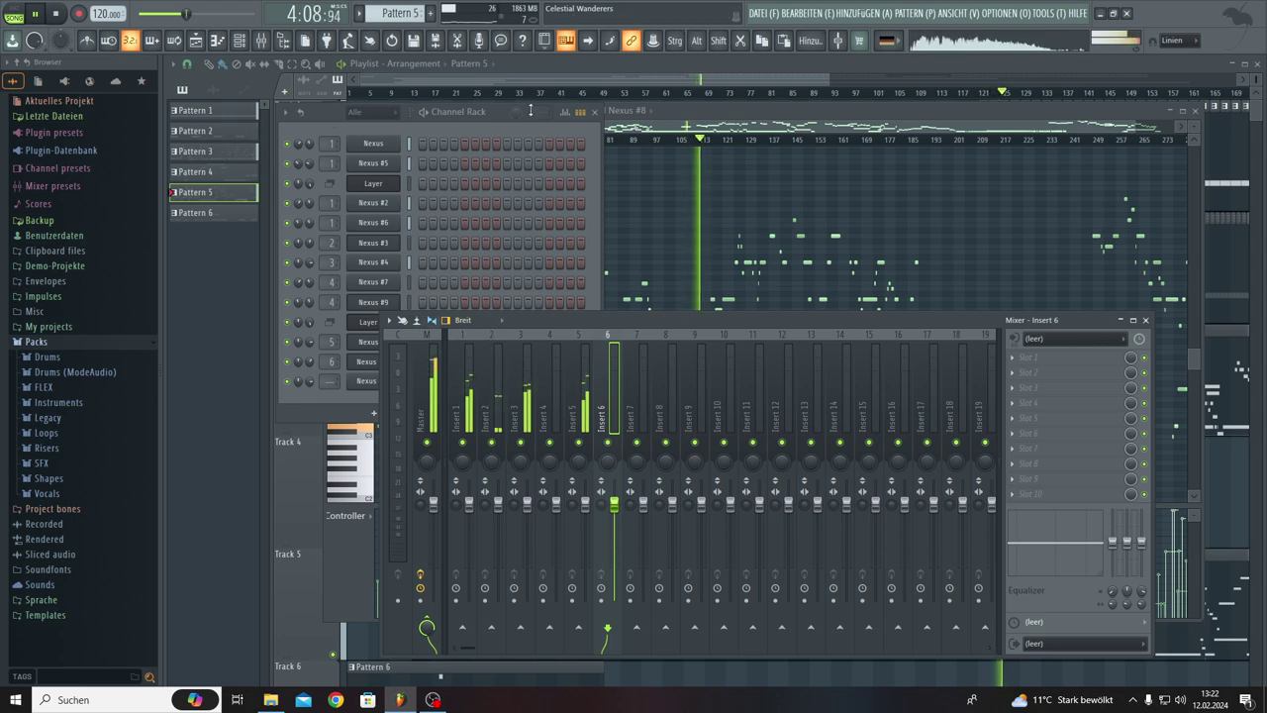
Select all clips in the playlist and shift the whole arrangement about 15 bars later.
{"action": "left_click_drag", "start_coordinate": [831, 77], "coordinate": [1203, 116]}
{"action": "scroll", "coordinate": [1190, 158], "scroll_direction": "down", "scroll_amount": 3}
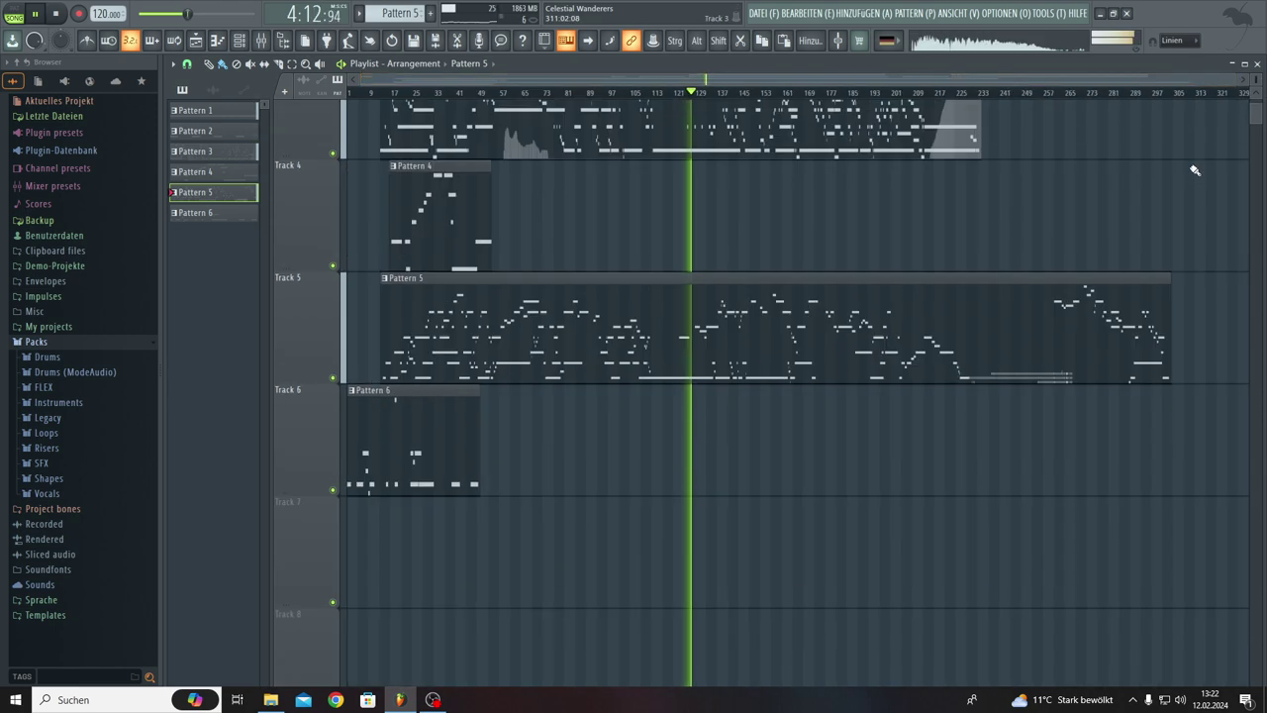
{"action": "scroll", "coordinate": [1193, 168], "scroll_direction": "up", "scroll_amount": 3}
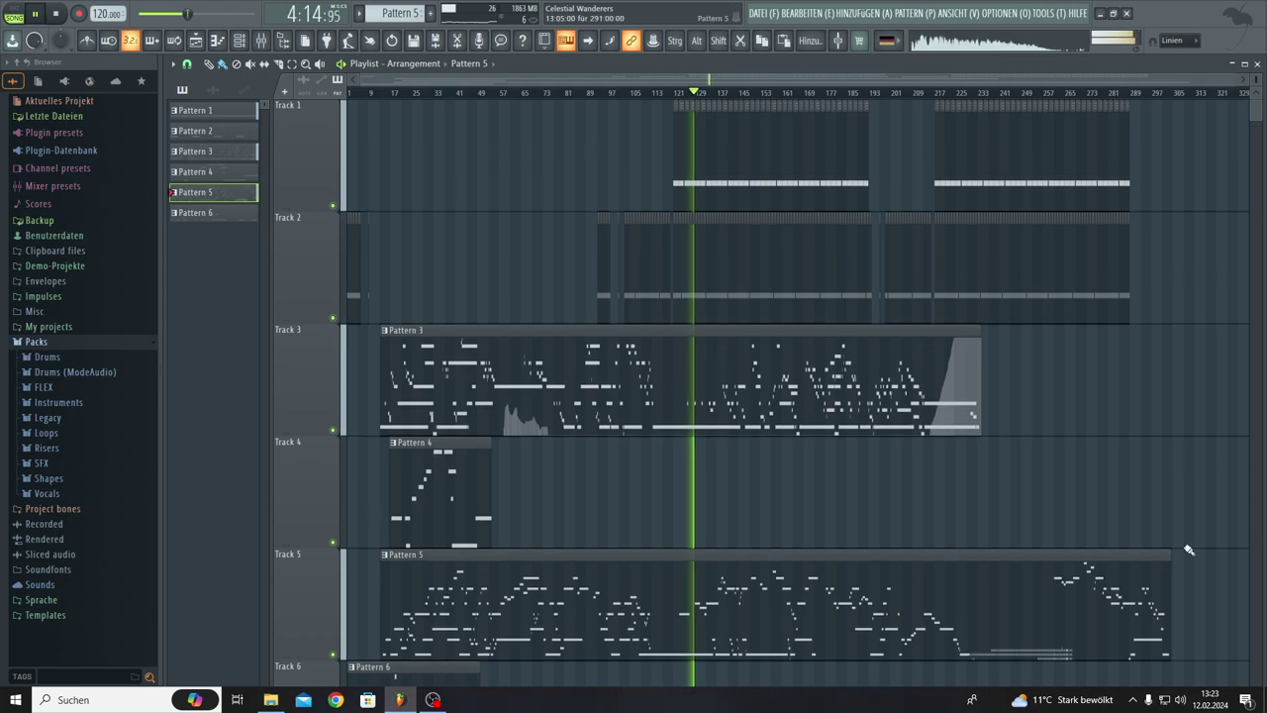
{"action": "scroll", "coordinate": [1195, 170], "scroll_direction": "down", "scroll_amount": 4}
{"action": "mouse_move", "coordinate": [1205, 543]}
{"action": "left_mouse_down"}
{"action": "mouse_move", "coordinate": [737, 302]}
{"action": "mouse_move", "coordinate": [230, 67]}
{"action": "left_mouse_up"}
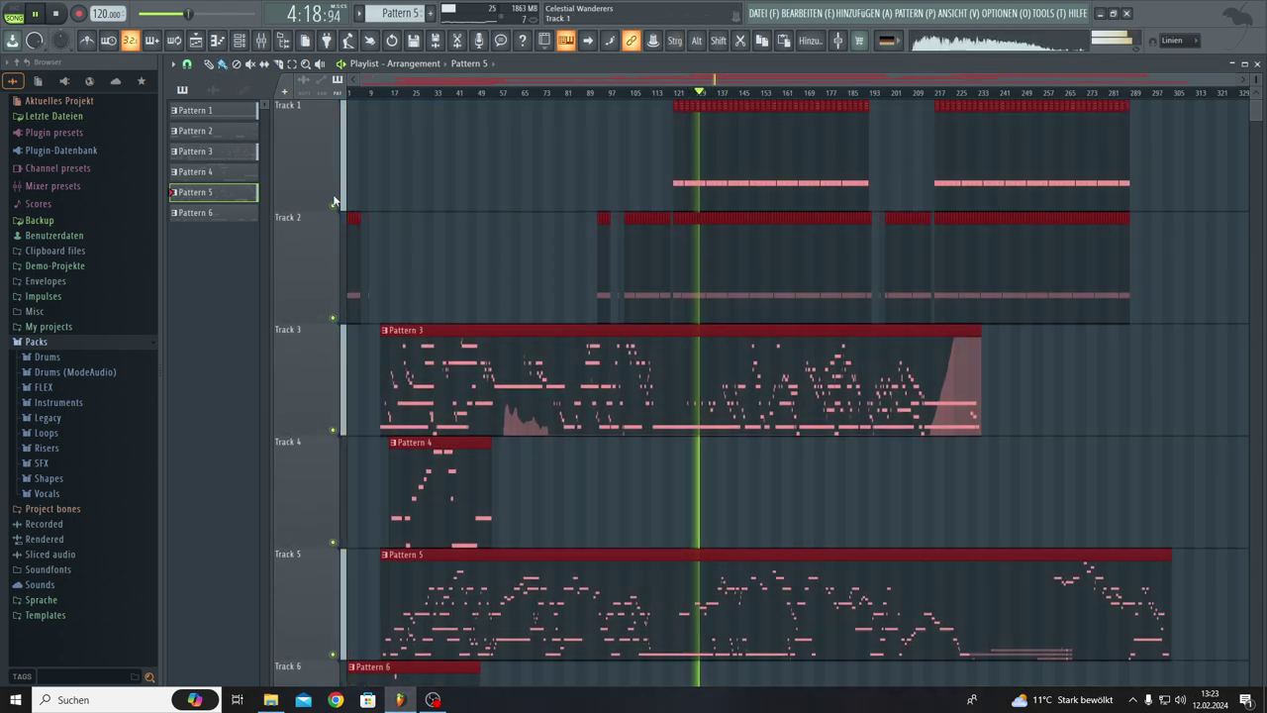
{"action": "left_click_drag", "start_coordinate": [436, 339], "coordinate": [468, 334]}
{"action": "key", "text": "space"}
{"action": "left_click", "coordinate": [522, 195]}
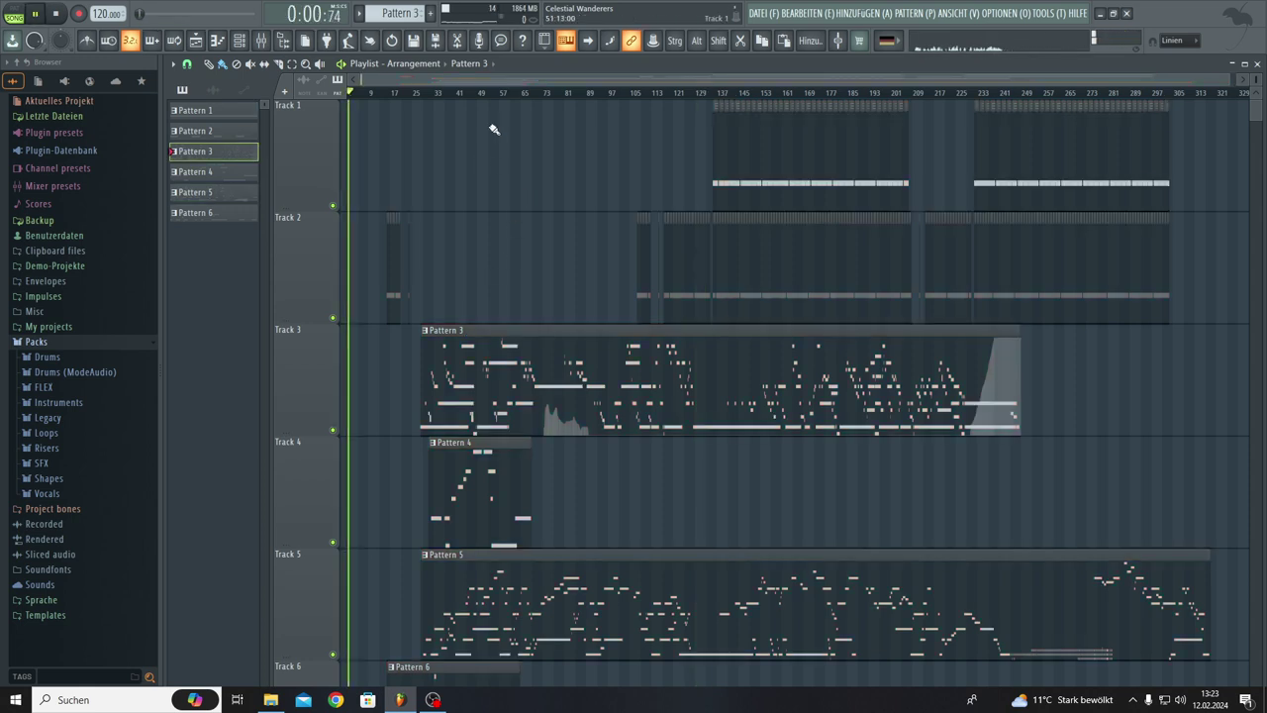
Place Pattern 1 at the start of Track 1 and repeat it back to back up to bar 33.
{"action": "left_click", "coordinate": [729, 132]}
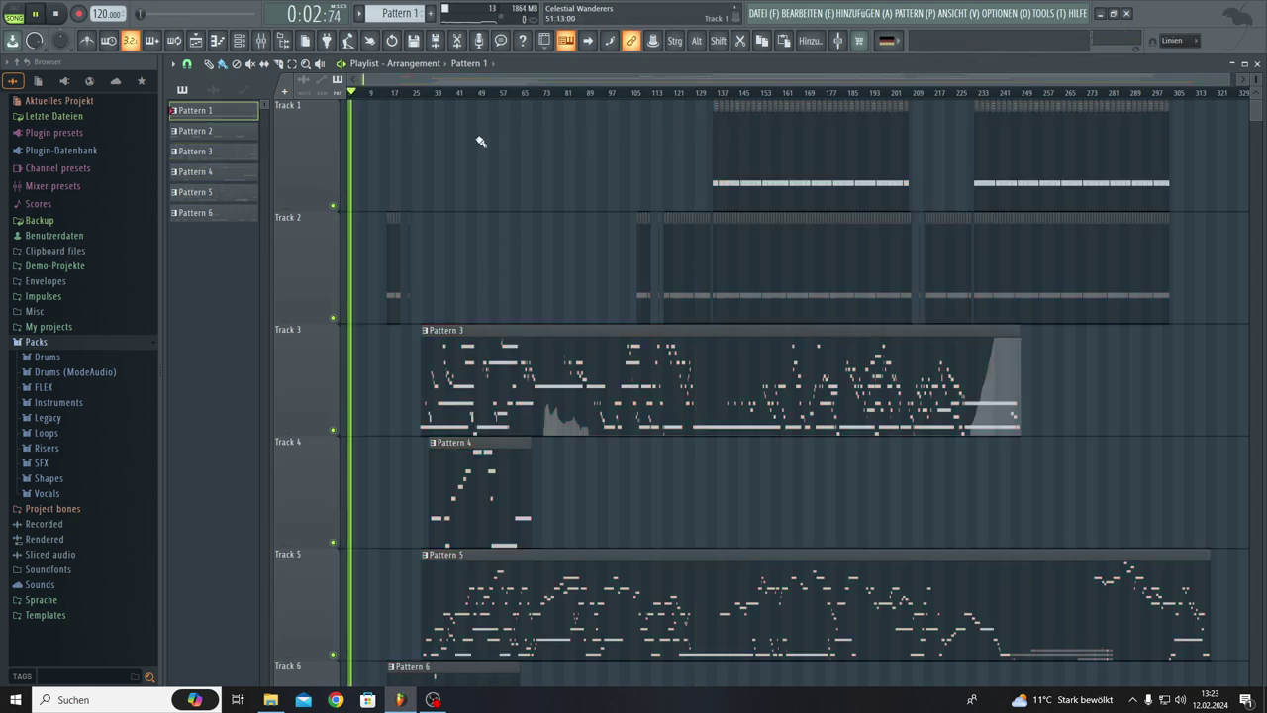
{"action": "scroll", "coordinate": [362, 97], "scroll_direction": "up", "scroll_amount": 5}
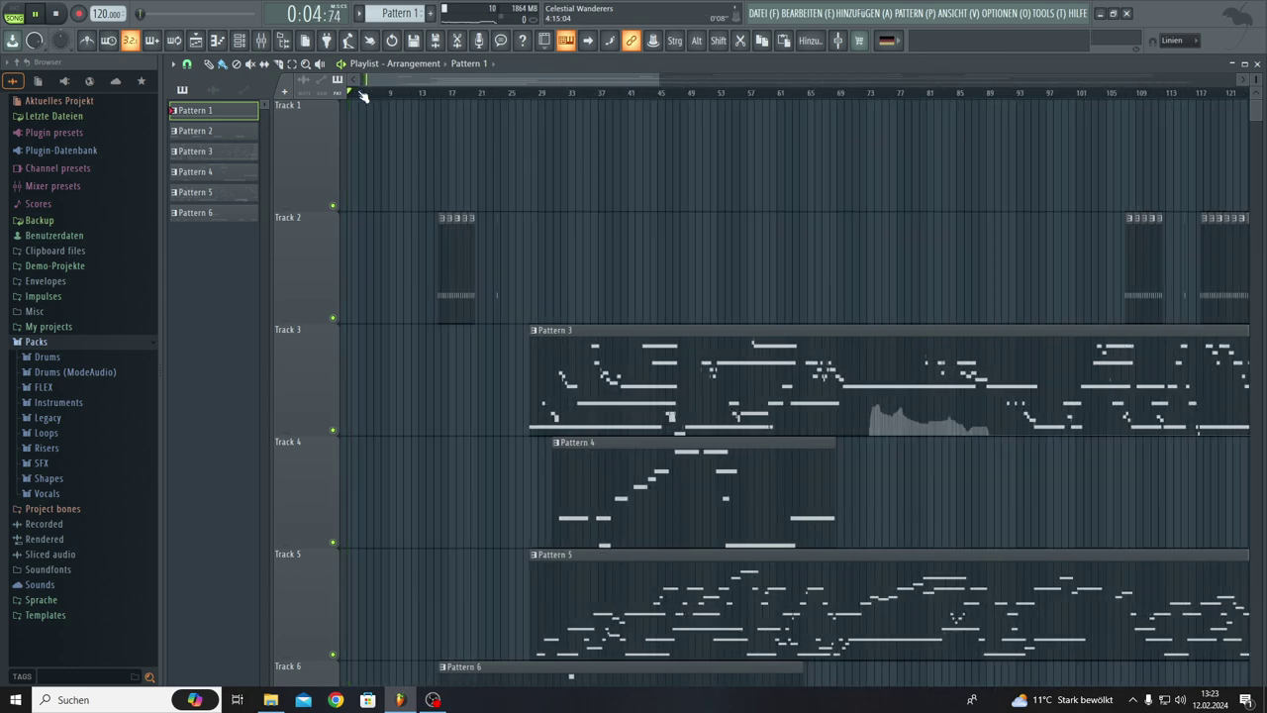
{"action": "scroll", "coordinate": [362, 95], "scroll_direction": "up", "scroll_amount": 3}
{"action": "scroll", "coordinate": [388, 79], "scroll_direction": "up", "scroll_amount": 2}
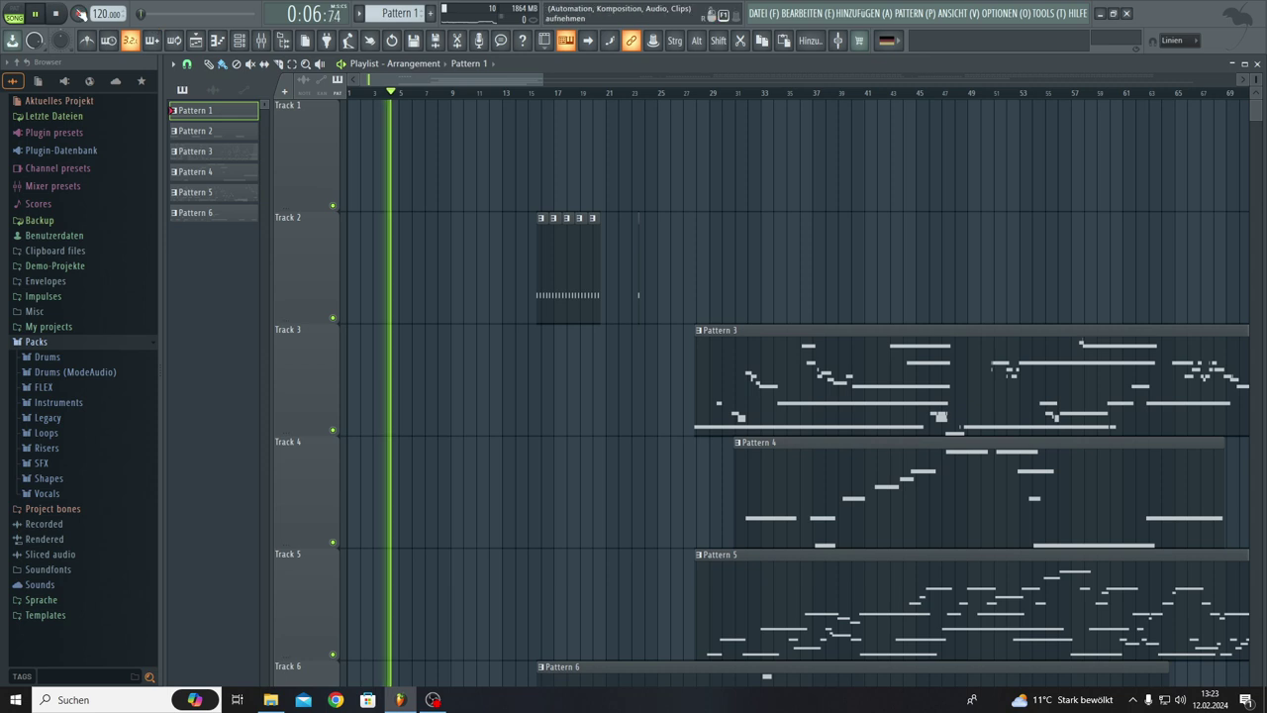
{"action": "left_click", "coordinate": [55, 13]}
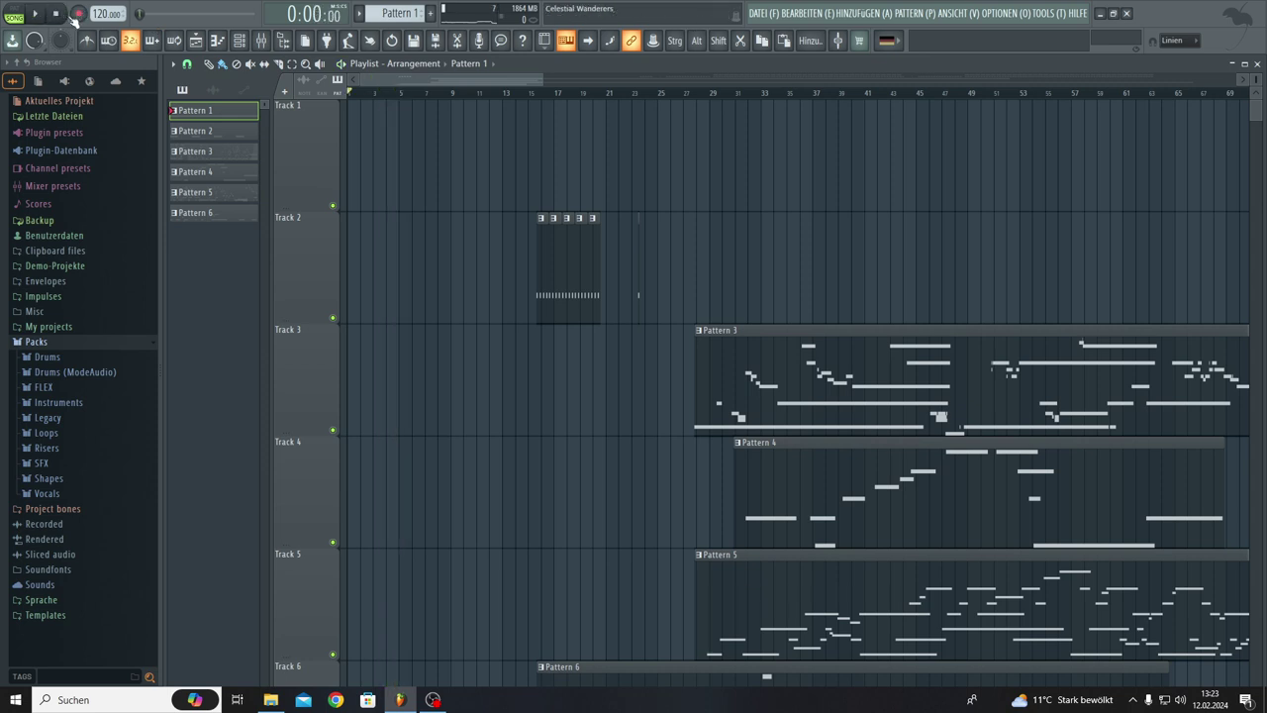
{"action": "left_click", "coordinate": [363, 127]}
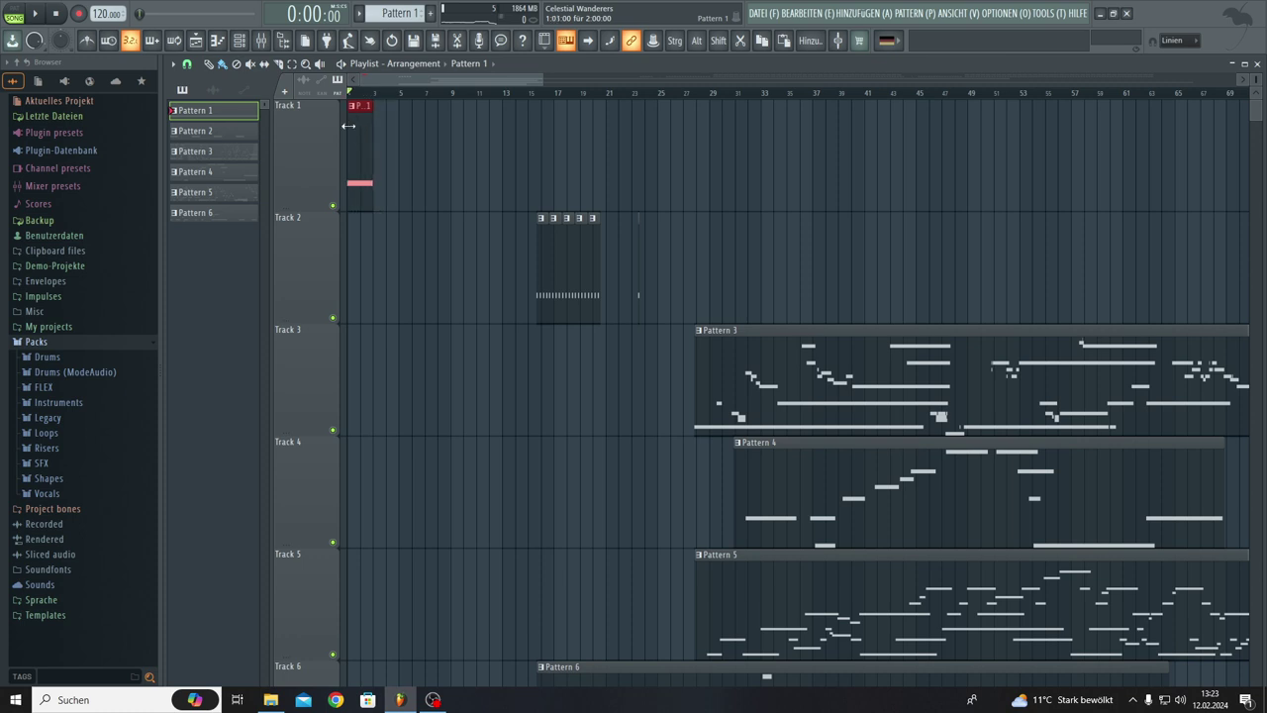
{"action": "left_click_drag", "start_coordinate": [379, 146], "coordinate": [748, 162]}
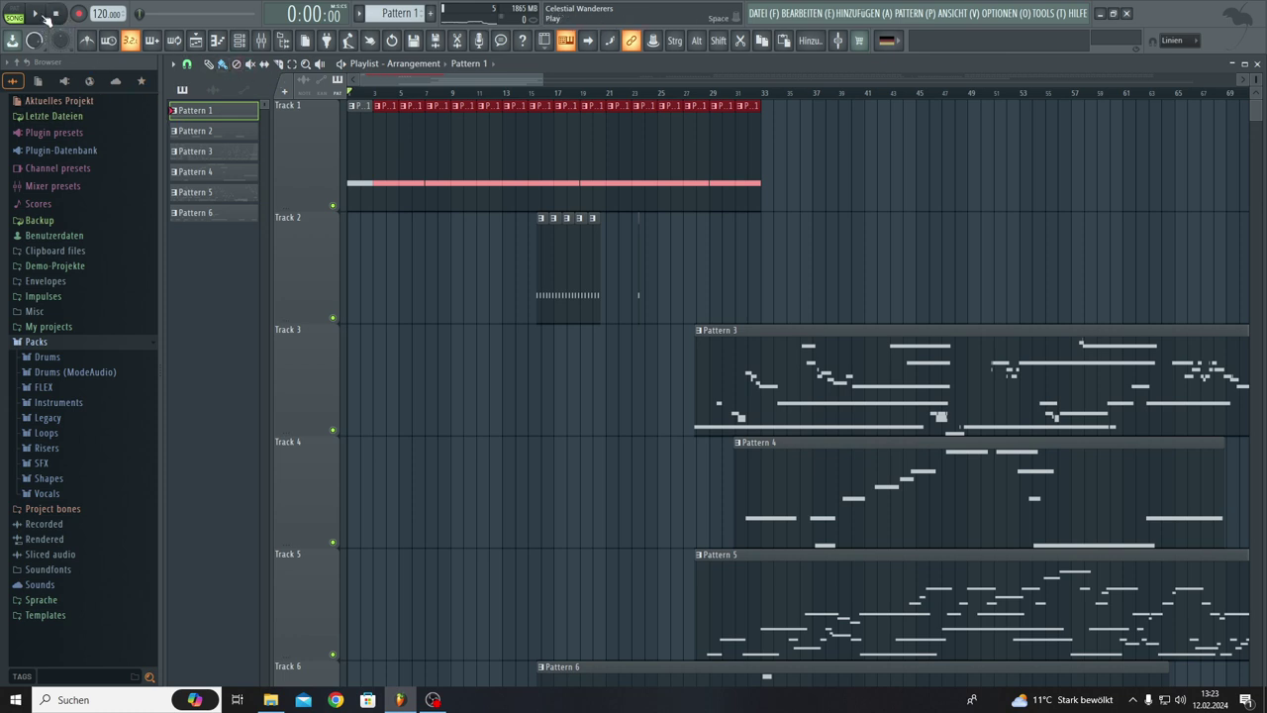
Play the song from the beginning and follow the Pattern 1 intro in the playlist.
{"action": "left_click", "coordinate": [40, 14]}
{"action": "scroll", "coordinate": [363, 95], "scroll_direction": "up", "scroll_amount": 8}
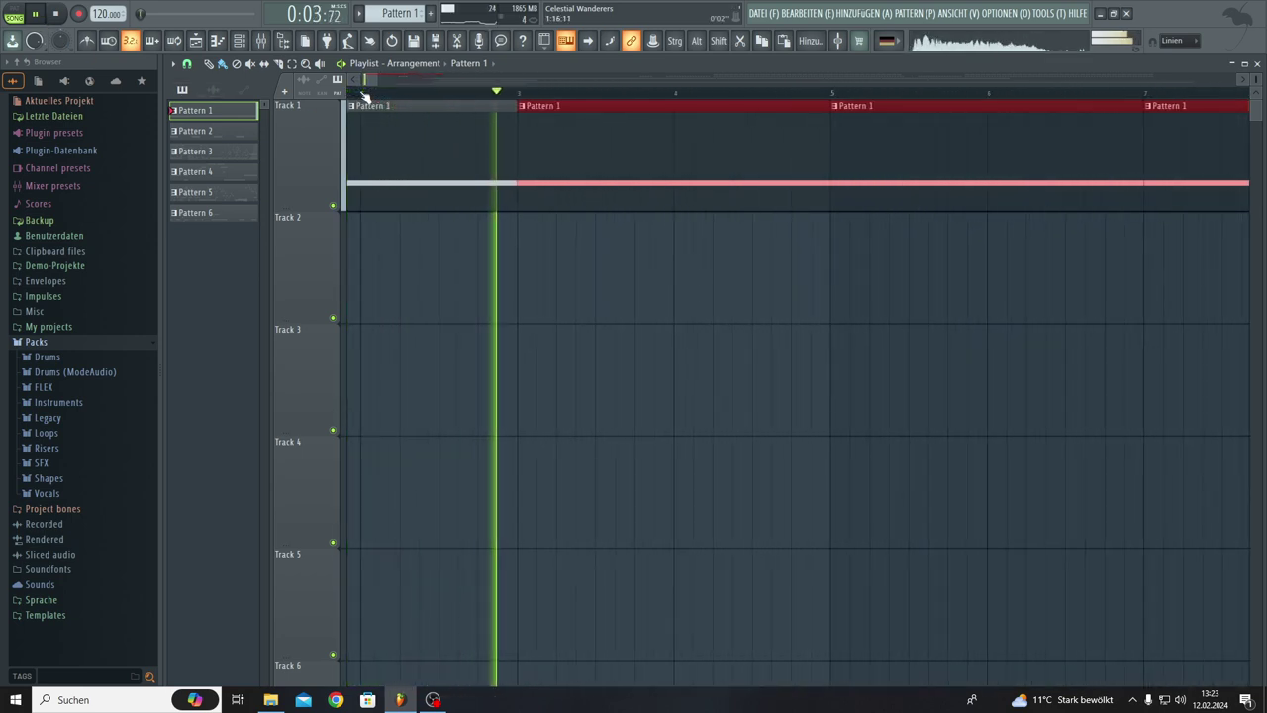
{"action": "left_click_drag", "start_coordinate": [370, 79], "coordinate": [594, 81]}
{"action": "scroll", "coordinate": [424, 99], "scroll_direction": "up", "scroll_amount": 2}
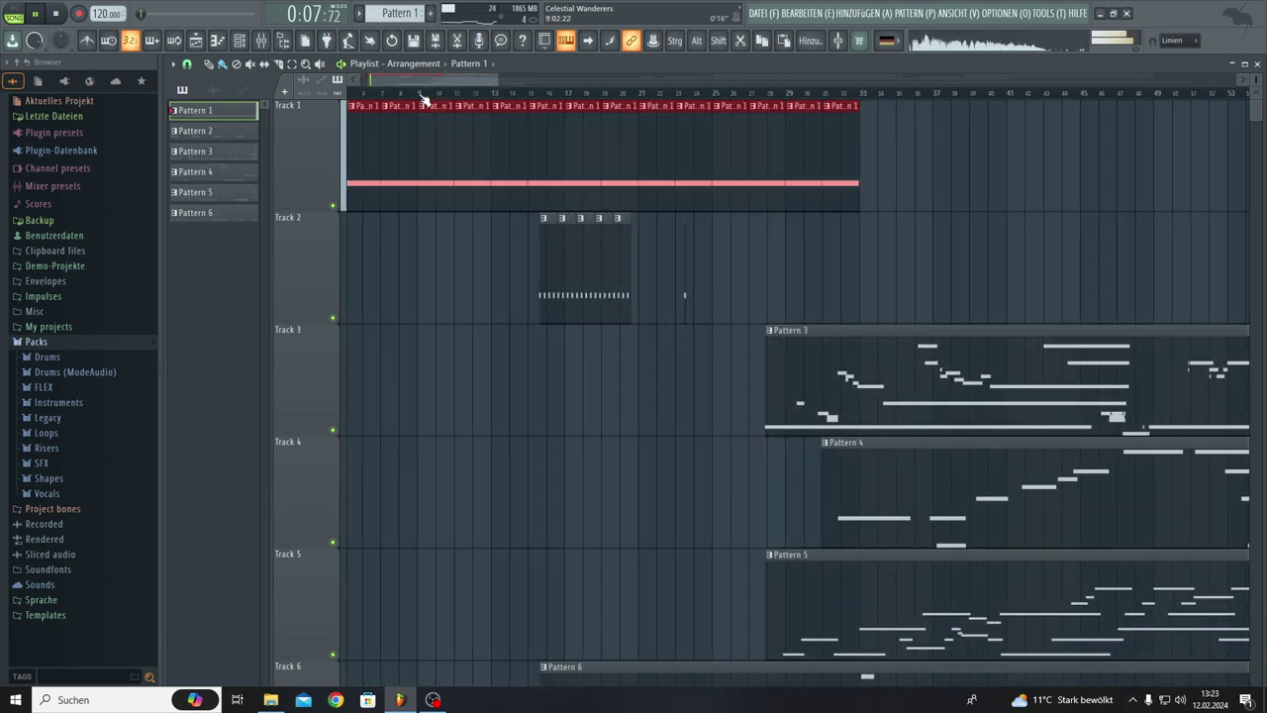
Select the arrangement clips after the Pattern 1 intro and shift them about 47 bars later in the playlist.
{"action": "scroll", "coordinate": [424, 99], "scroll_direction": "up", "scroll_amount": 4}
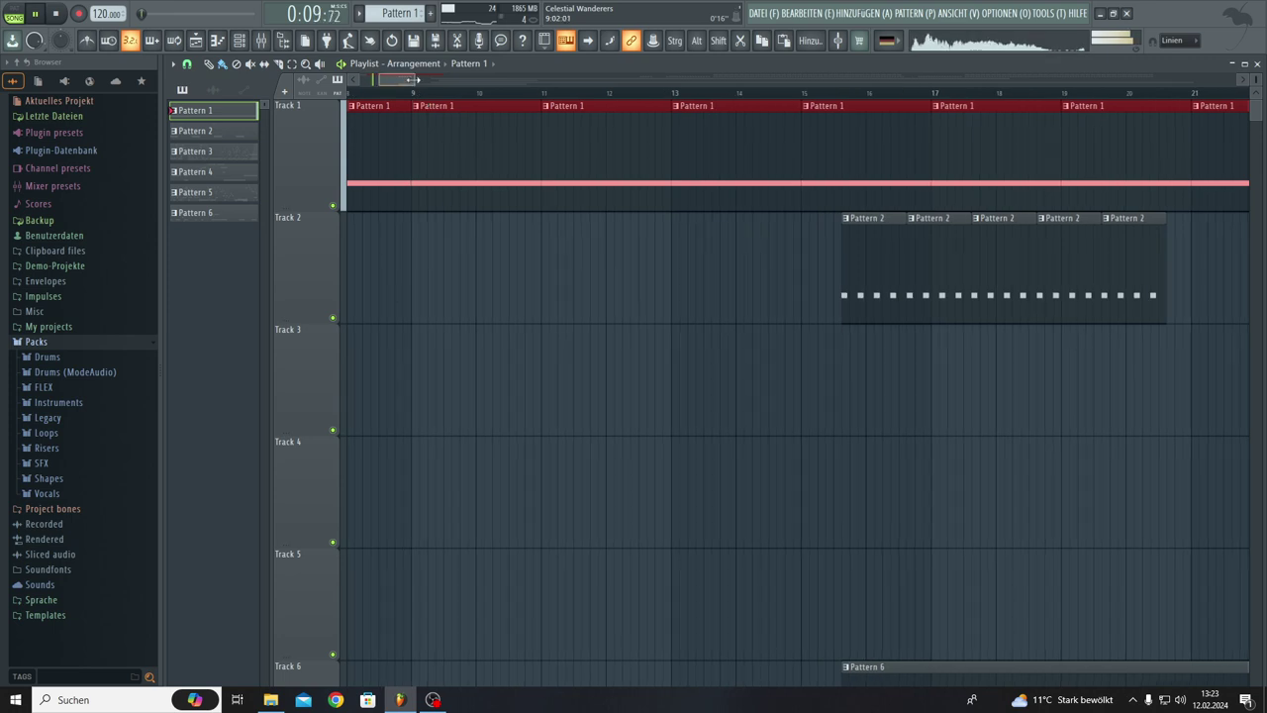
{"action": "scroll", "coordinate": [524, 84], "scroll_direction": "down", "scroll_amount": 6}
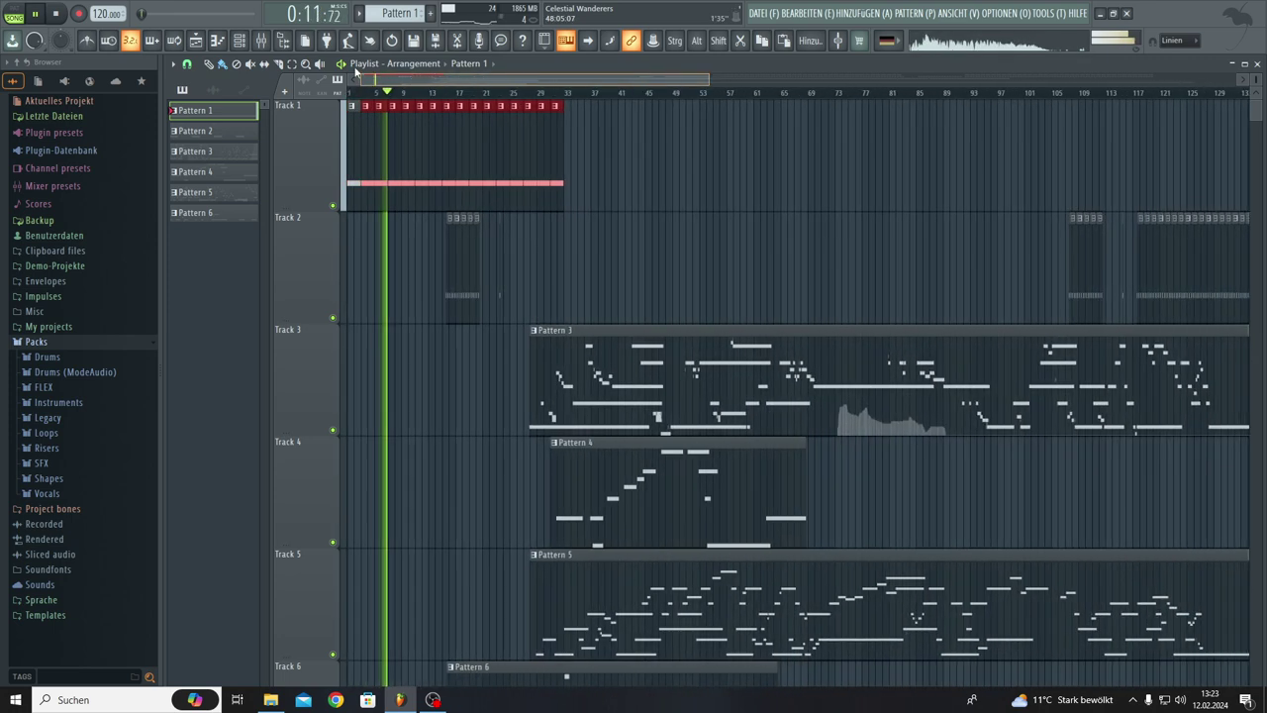
{"action": "scroll", "coordinate": [420, 92], "scroll_direction": "up", "scroll_amount": 5}
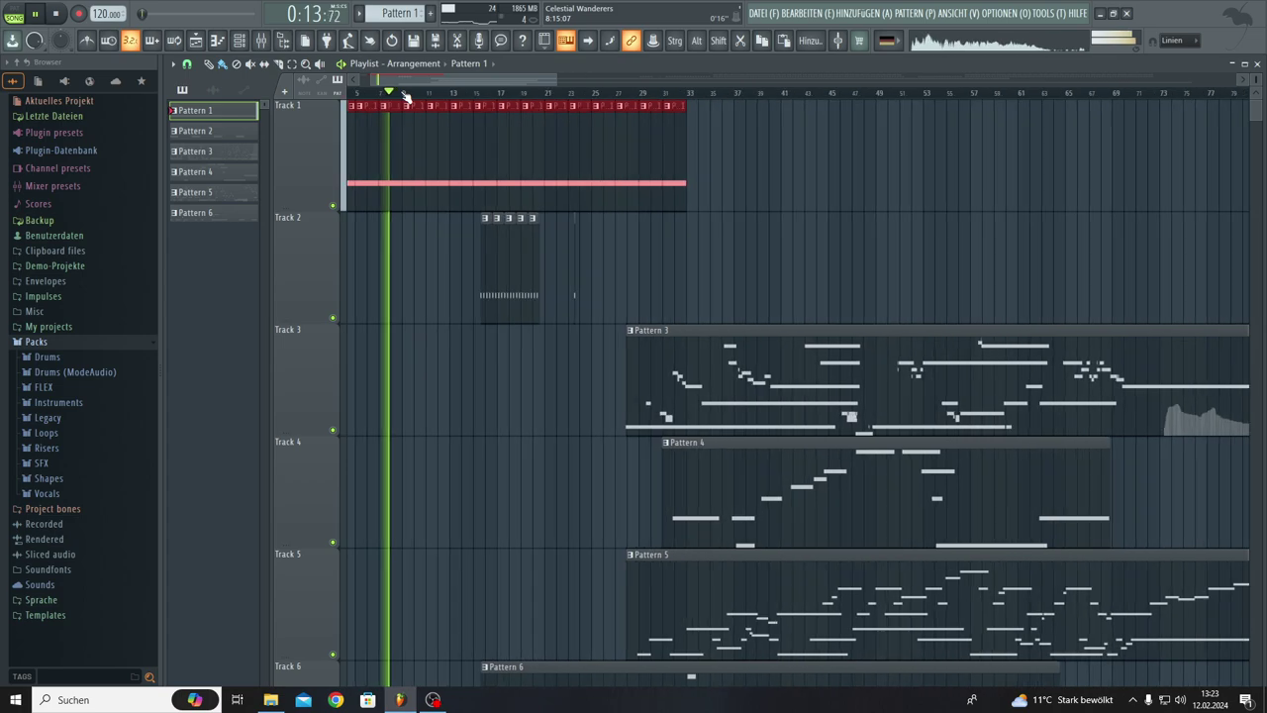
{"action": "left_click_drag", "start_coordinate": [441, 80], "coordinate": [407, 666]}
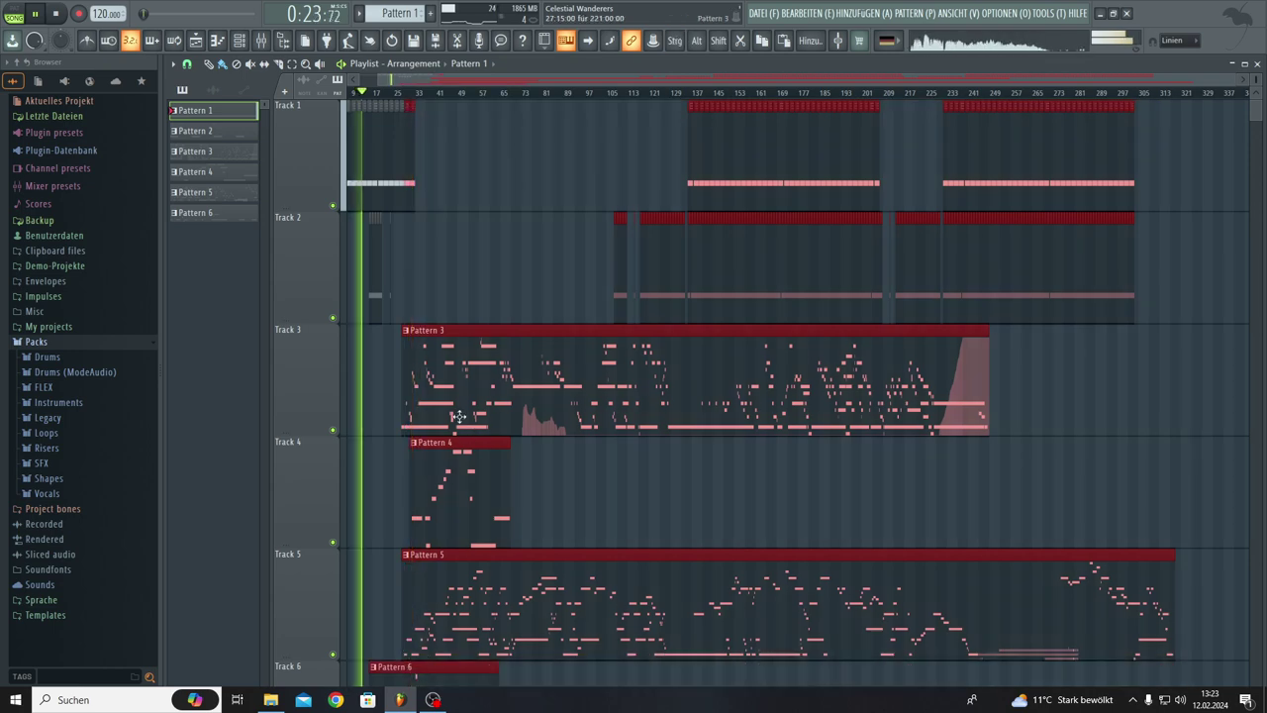
{"action": "left_click_drag", "start_coordinate": [459, 416], "coordinate": [571, 406]}
{"action": "left_click", "coordinate": [460, 249]}
{"action": "key", "text": "space"}
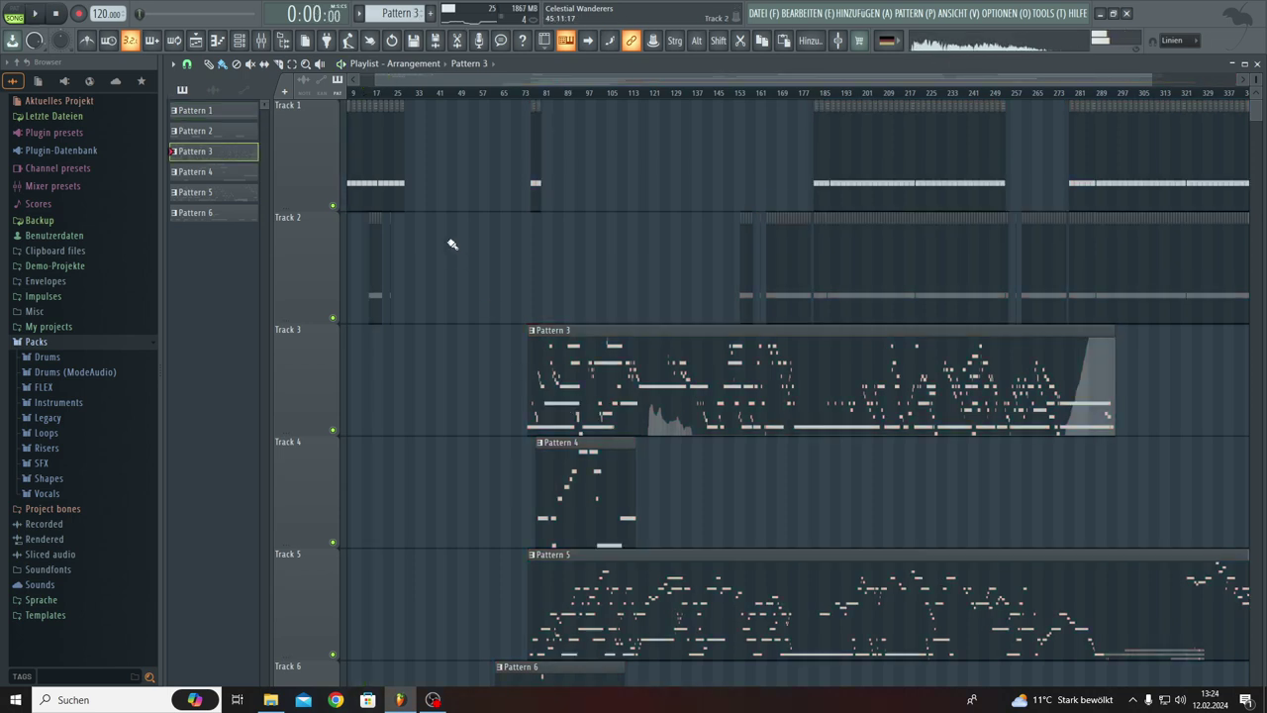
Duplicate the opening Pattern 1 clips on Track 1 until they fill the gap up to the start of Pattern 3.
{"action": "left_click_drag", "start_coordinate": [437, 168], "coordinate": [306, 186]}
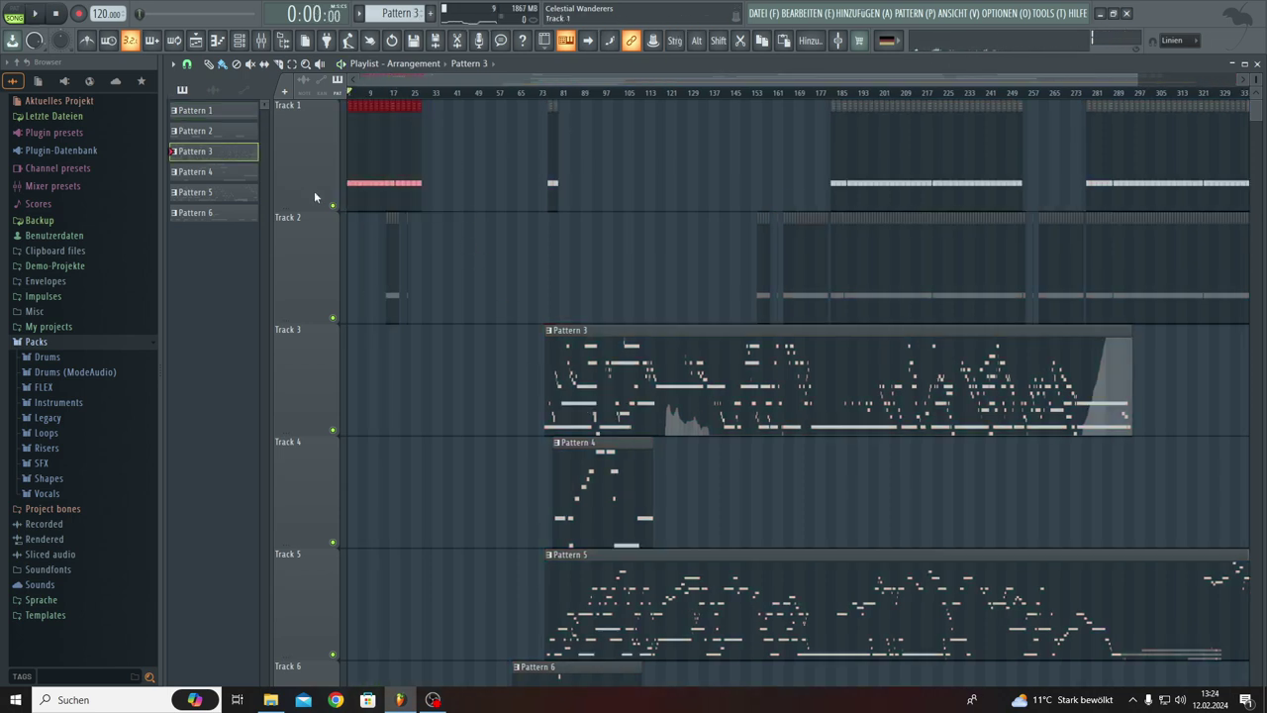
{"action": "key", "text": "ctrl+b"}
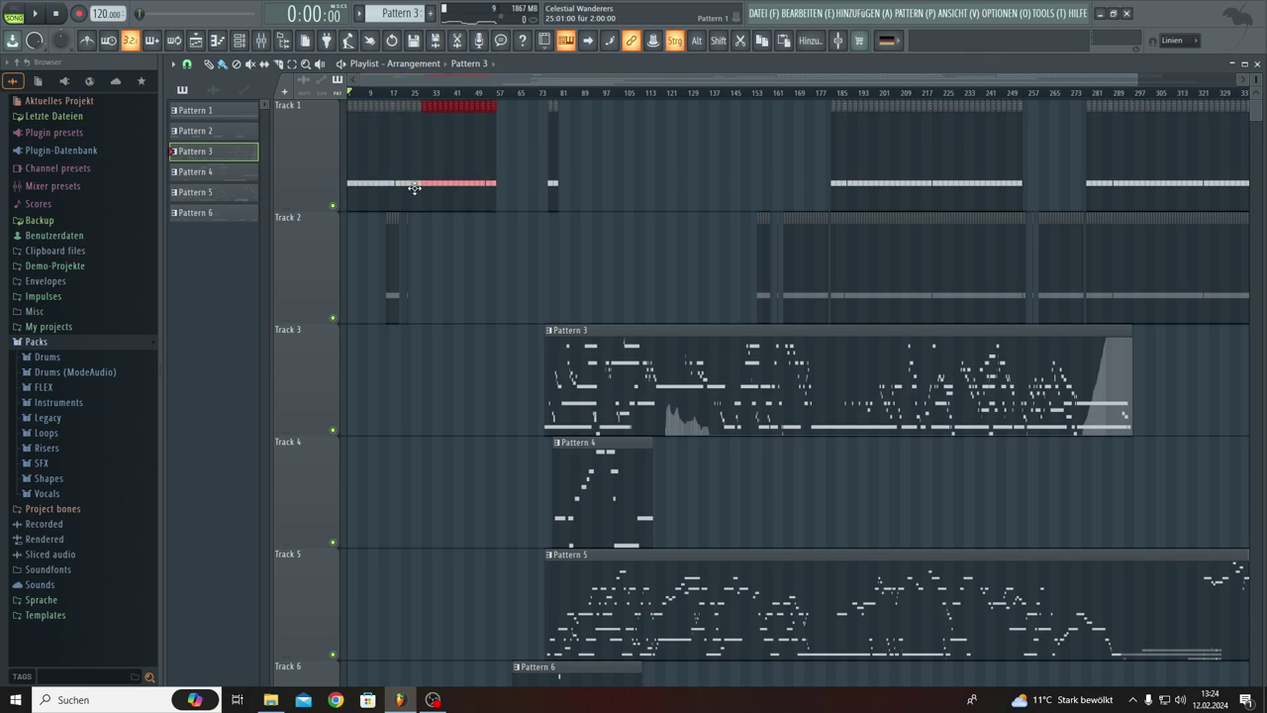
{"action": "key", "text": "ctrl+b"}
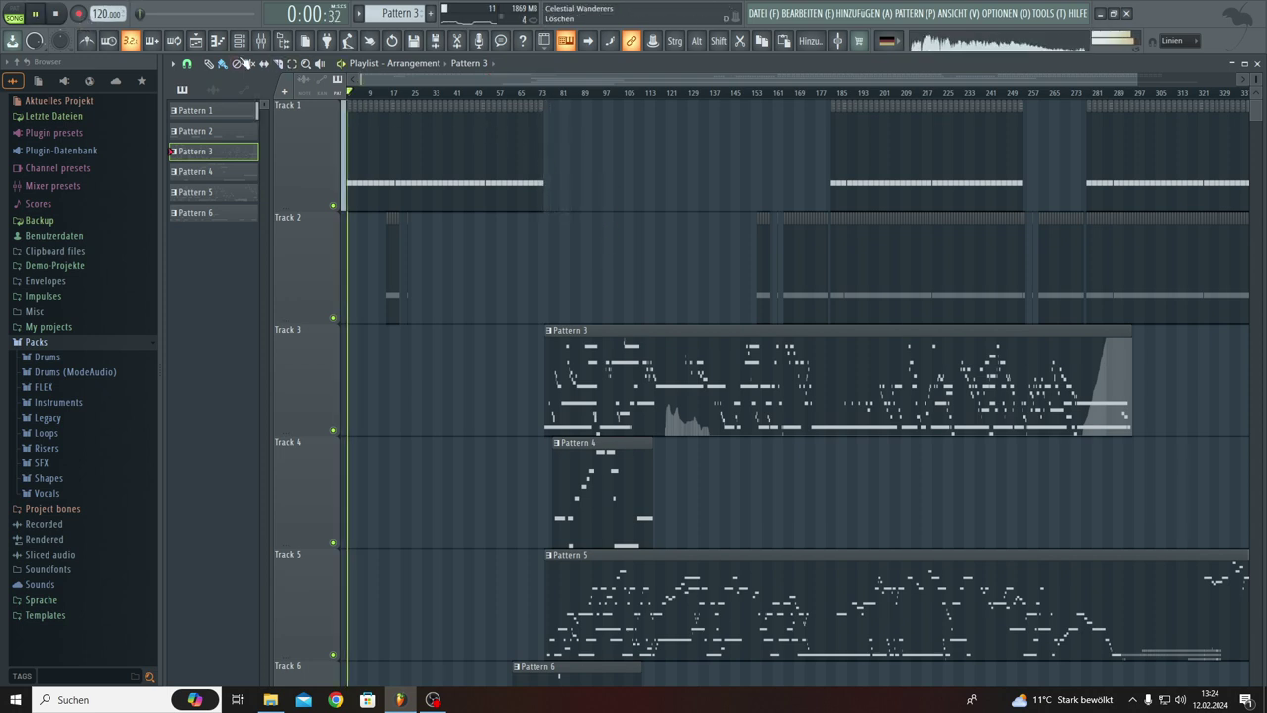
Place a Pattern 2 clip at about bar 14 on Track 2 and check its notes in the piano roll.
{"action": "scroll", "coordinate": [369, 92], "scroll_direction": "up", "scroll_amount": 5}
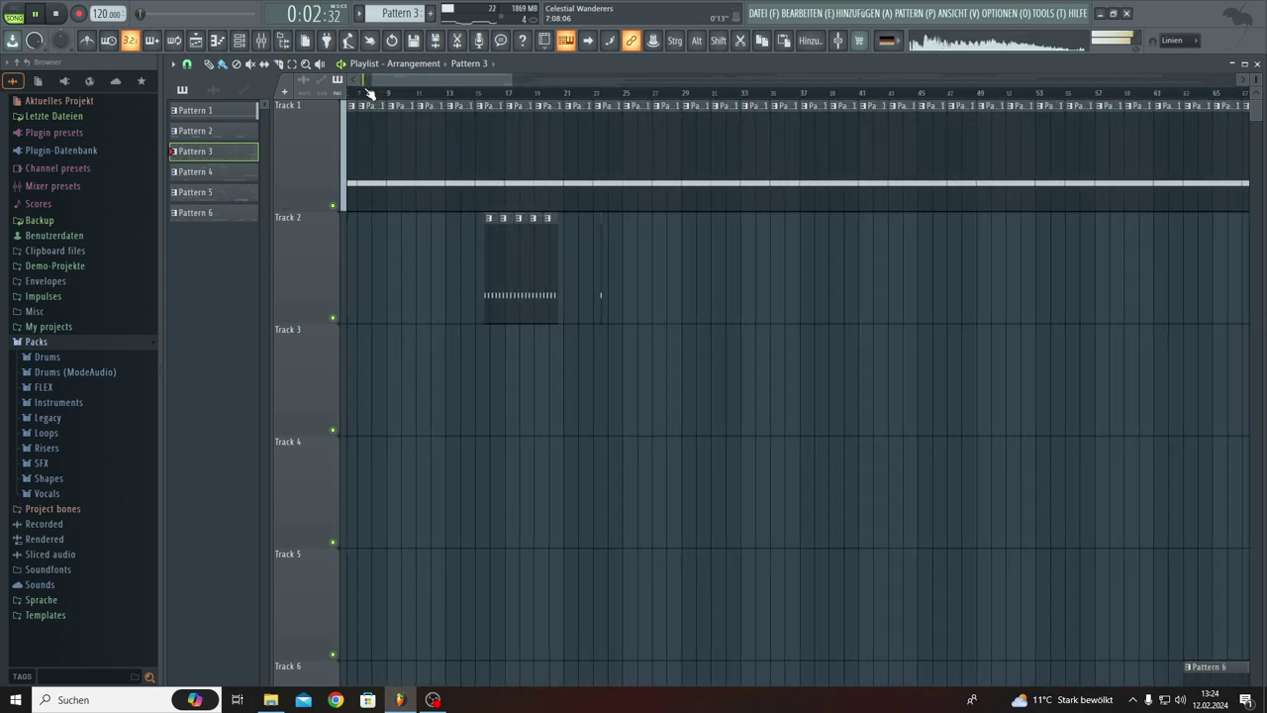
{"action": "left_click_drag", "start_coordinate": [364, 79], "coordinate": [355, 78]}
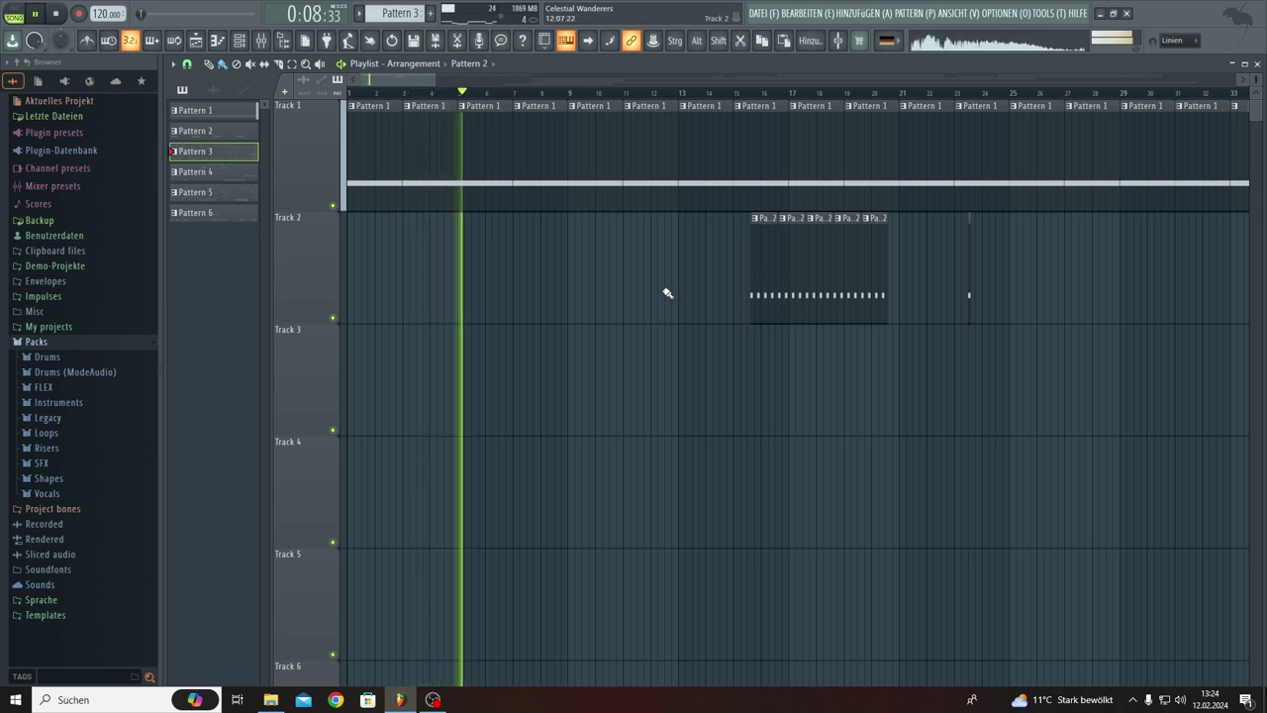
{"action": "double_click", "coordinate": [709, 295]}
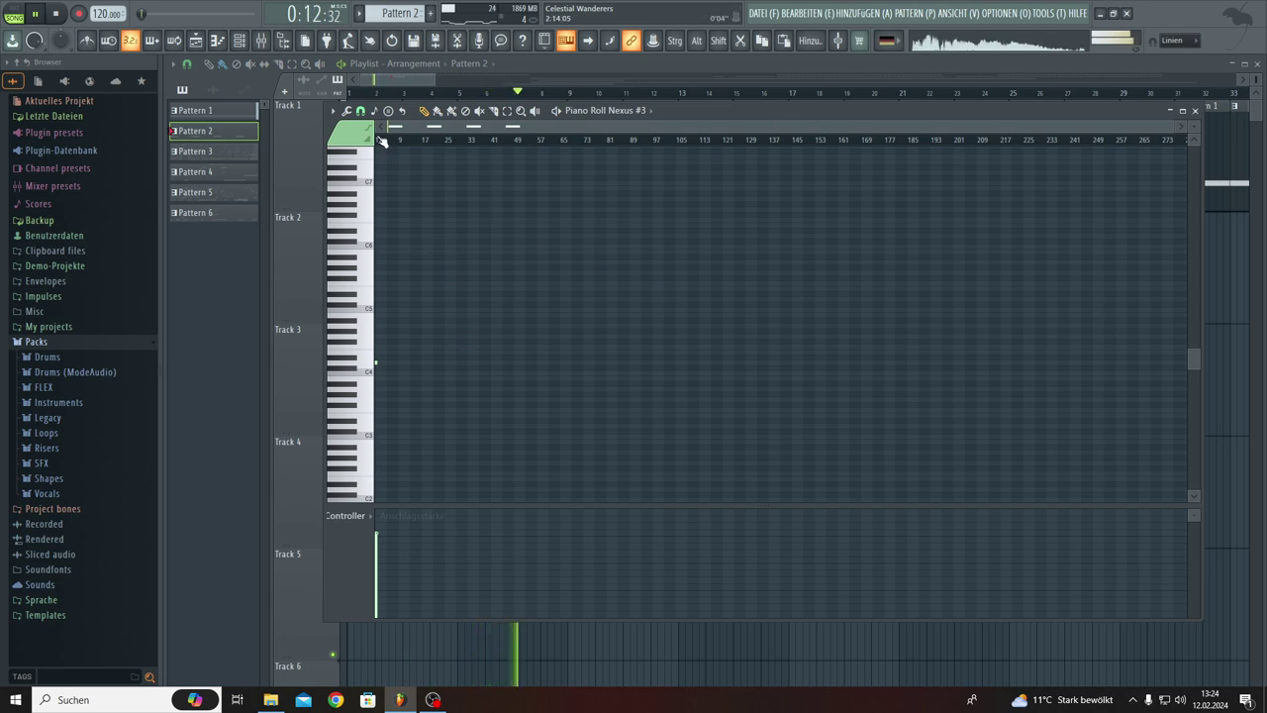
{"action": "key", "text": "F7"}
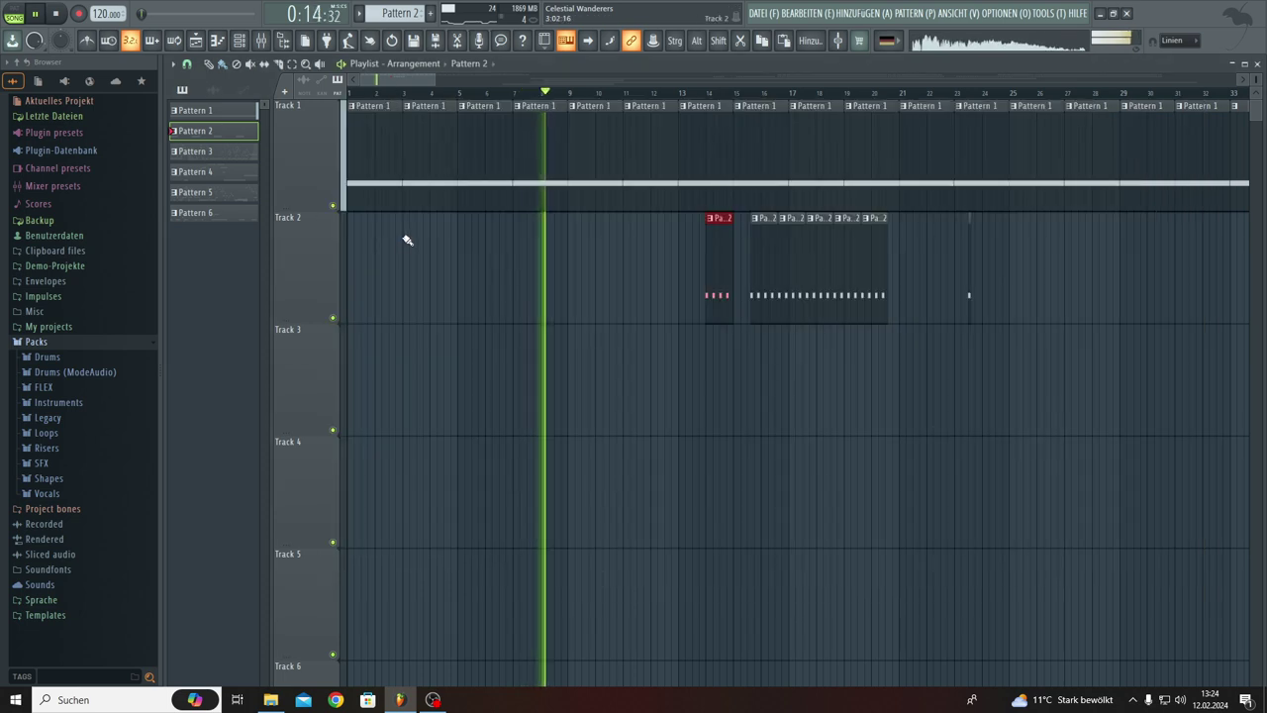
Paint Pattern 2 clips on Track 2 from bar 1 to bar 7 and delete the first Pattern 1 clip on Track 1.
{"action": "key", "text": "space"}
{"action": "mouse_move", "coordinate": [357, 260]}
{"action": "left_mouse_down"}
{"action": "mouse_move", "coordinate": [491, 288]}
{"action": "mouse_move", "coordinate": [413, 274]}
{"action": "left_mouse_up"}
{"action": "right_click", "coordinate": [369, 156]}
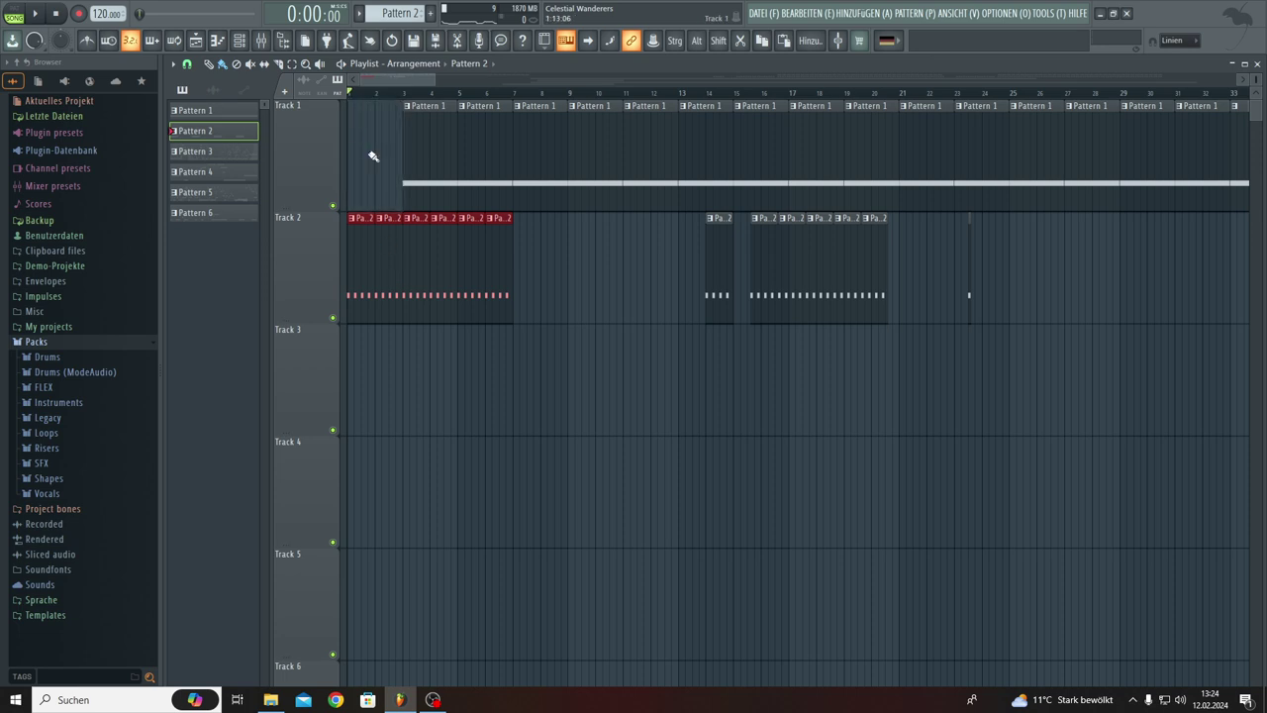
Play the new intro and lower the Insert 1 mixer fader to about 72% (-6.6 dB).
{"action": "key", "text": "space"}
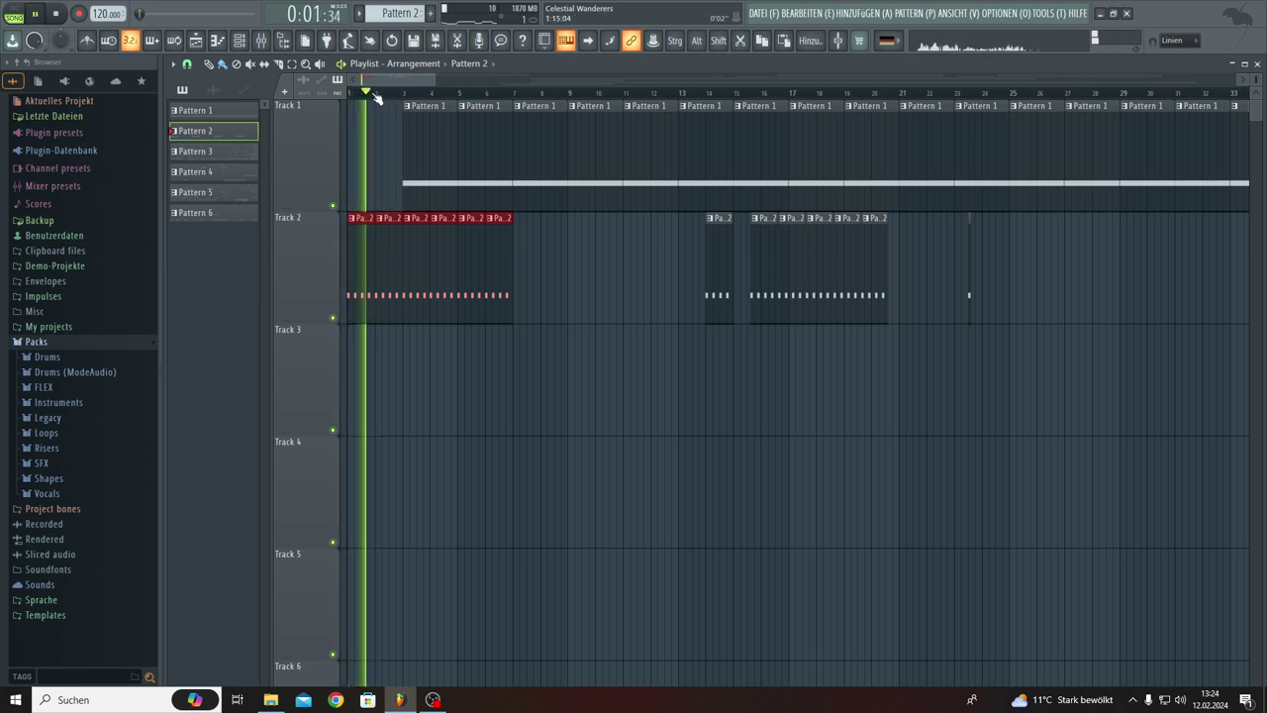
{"action": "scroll", "coordinate": [379, 94], "scroll_direction": "up", "scroll_amount": 4}
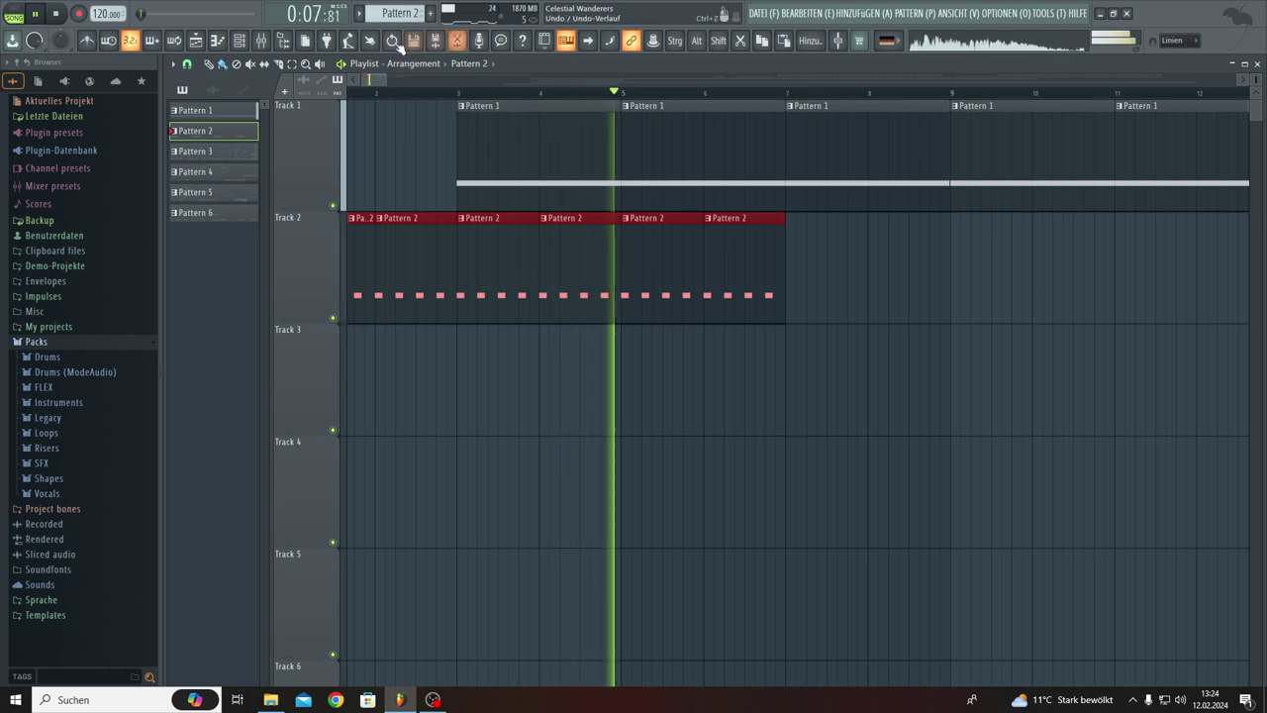
{"action": "left_click", "coordinate": [261, 44]}
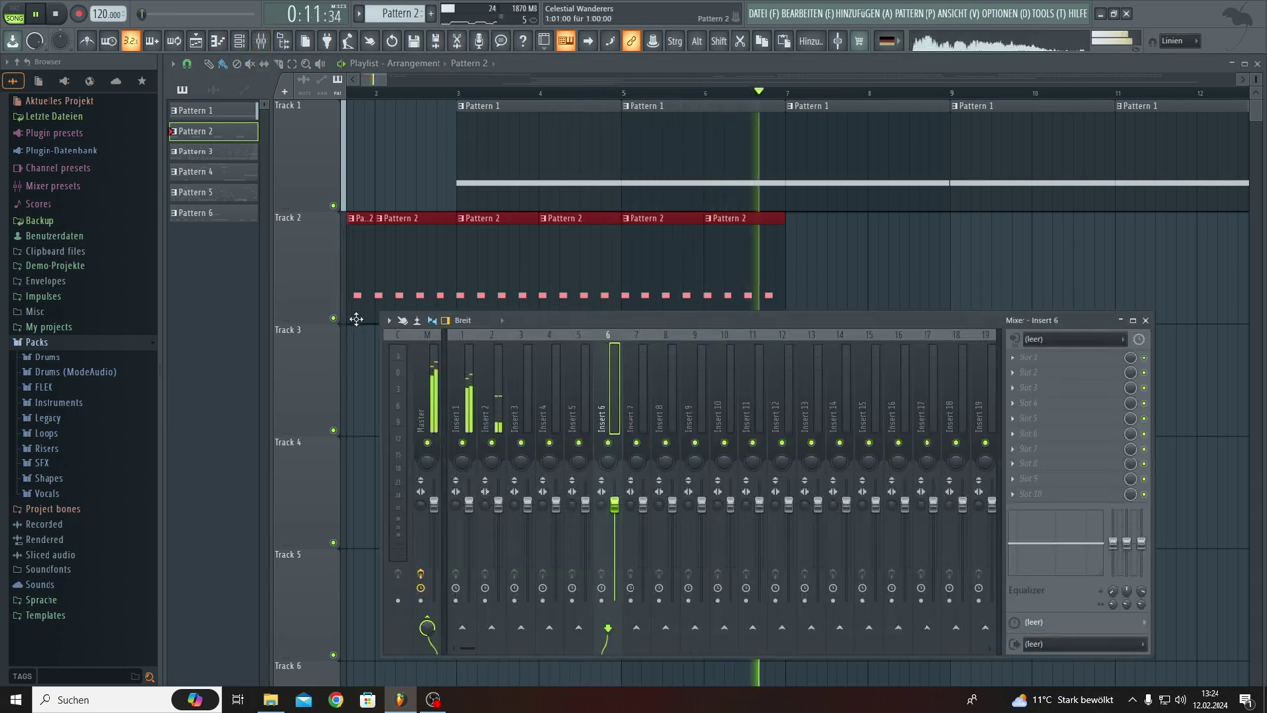
{"action": "left_click_drag", "start_coordinate": [469, 503], "coordinate": [468, 534]}
{"action": "key", "text": "space"}
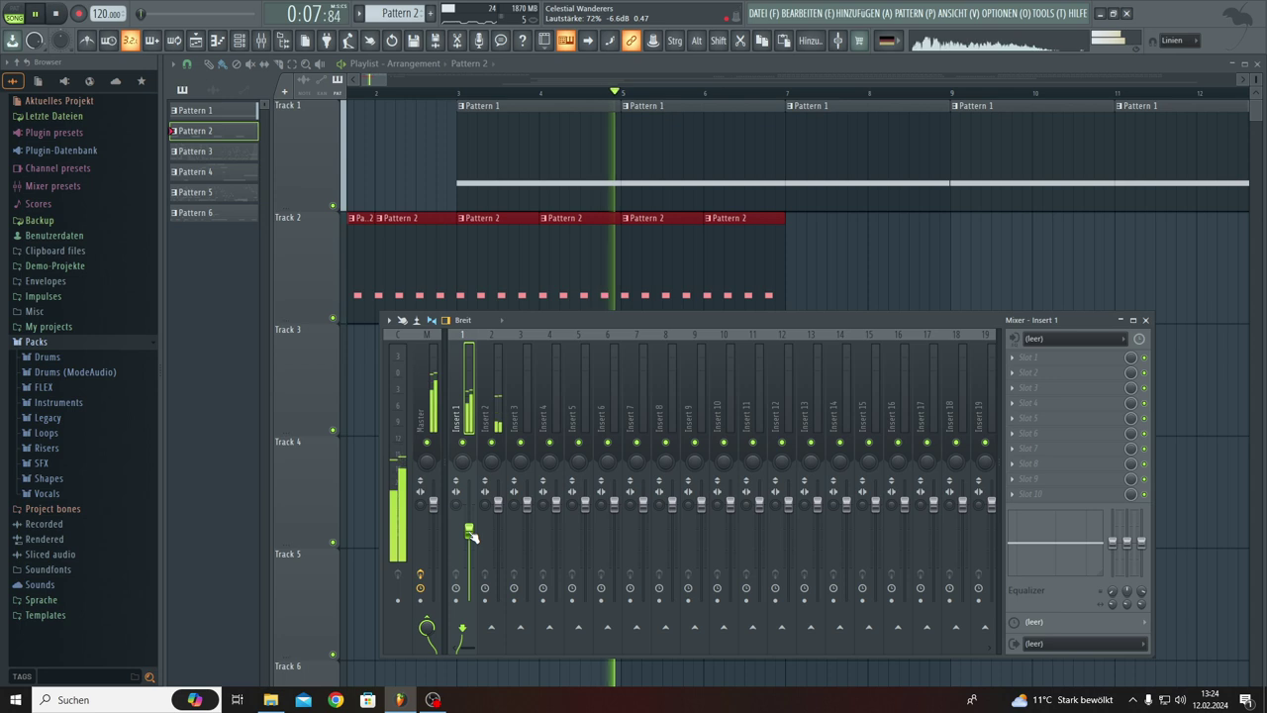
Duplicate the Pattern 2 clips on Track 2 until they continue up to bar 15.
{"action": "left_click", "coordinate": [374, 388]}
{"action": "left_click_drag", "start_coordinate": [839, 332], "coordinate": [517, 325]}
{"action": "key", "text": "ctrl+b"}
{"action": "key", "text": "ctrl+b"}
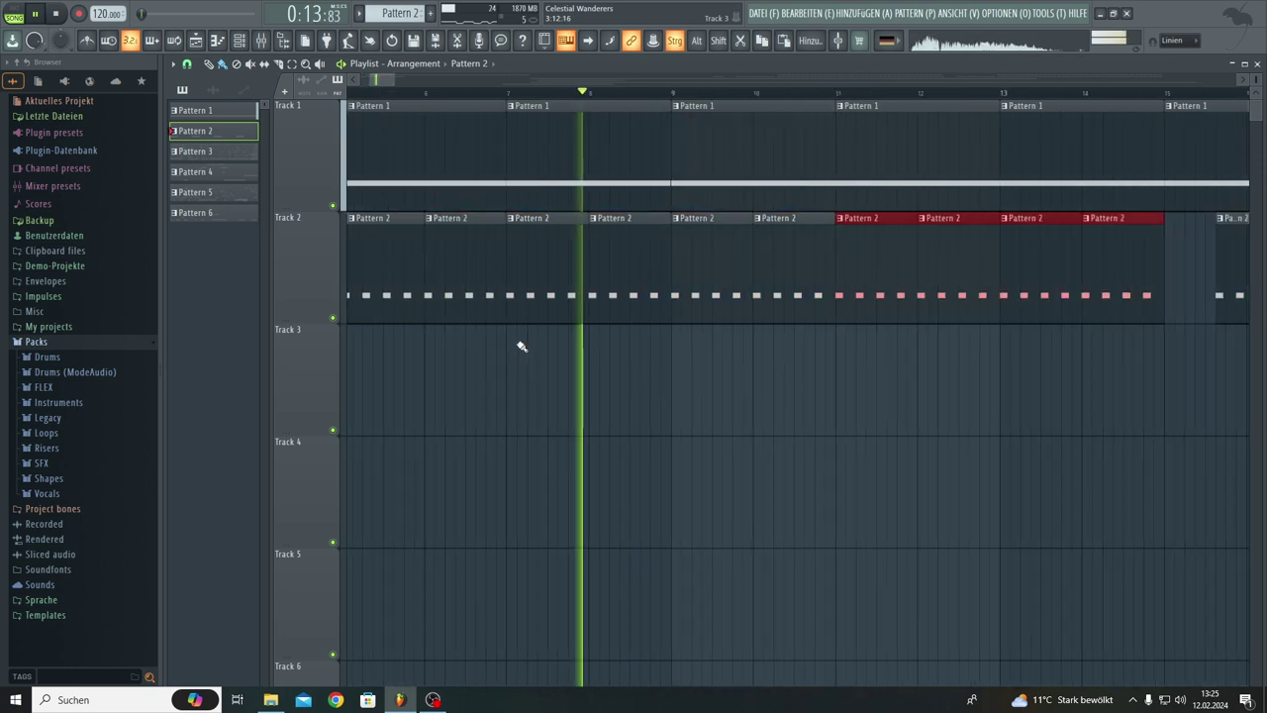
{"action": "left_click", "coordinate": [837, 481]}
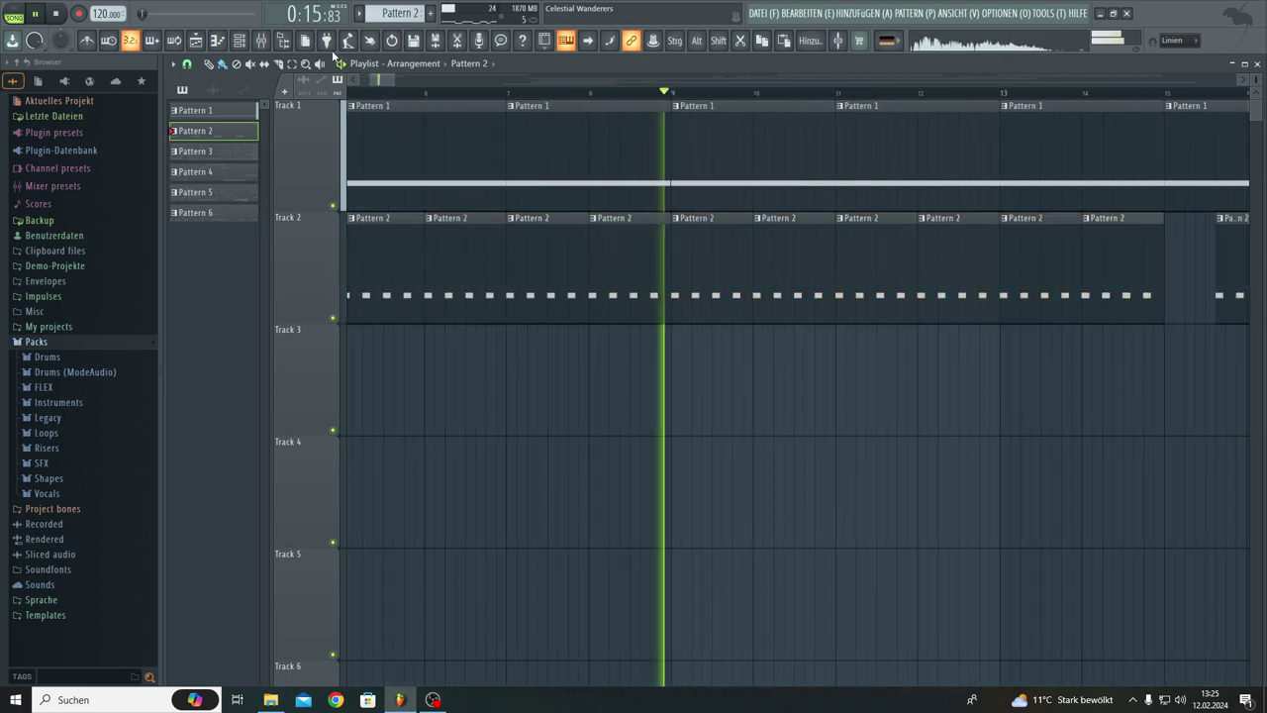
Clone the Nexus #11 channel in the Channel Rack.
{"action": "left_click_drag", "start_coordinate": [380, 79], "coordinate": [719, 119]}
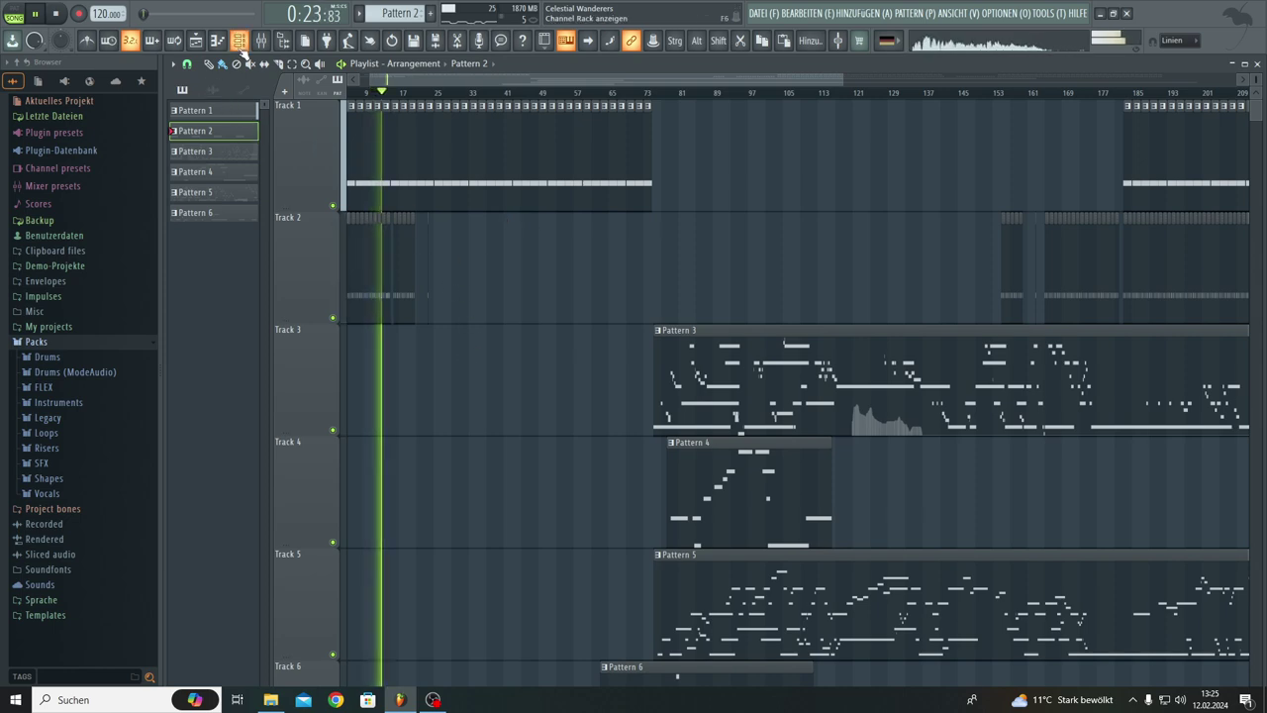
{"action": "key", "text": "F6"}
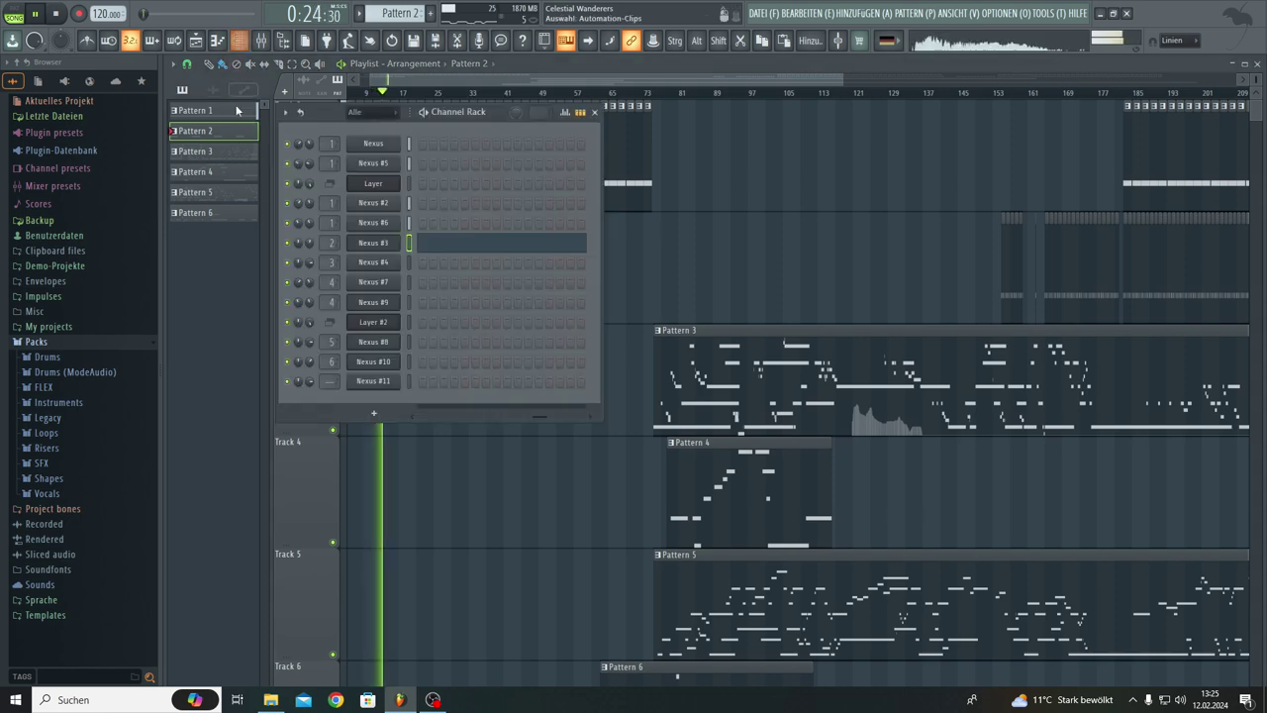
{"action": "left_click", "coordinate": [371, 382]}
{"action": "right_click", "coordinate": [369, 383]}
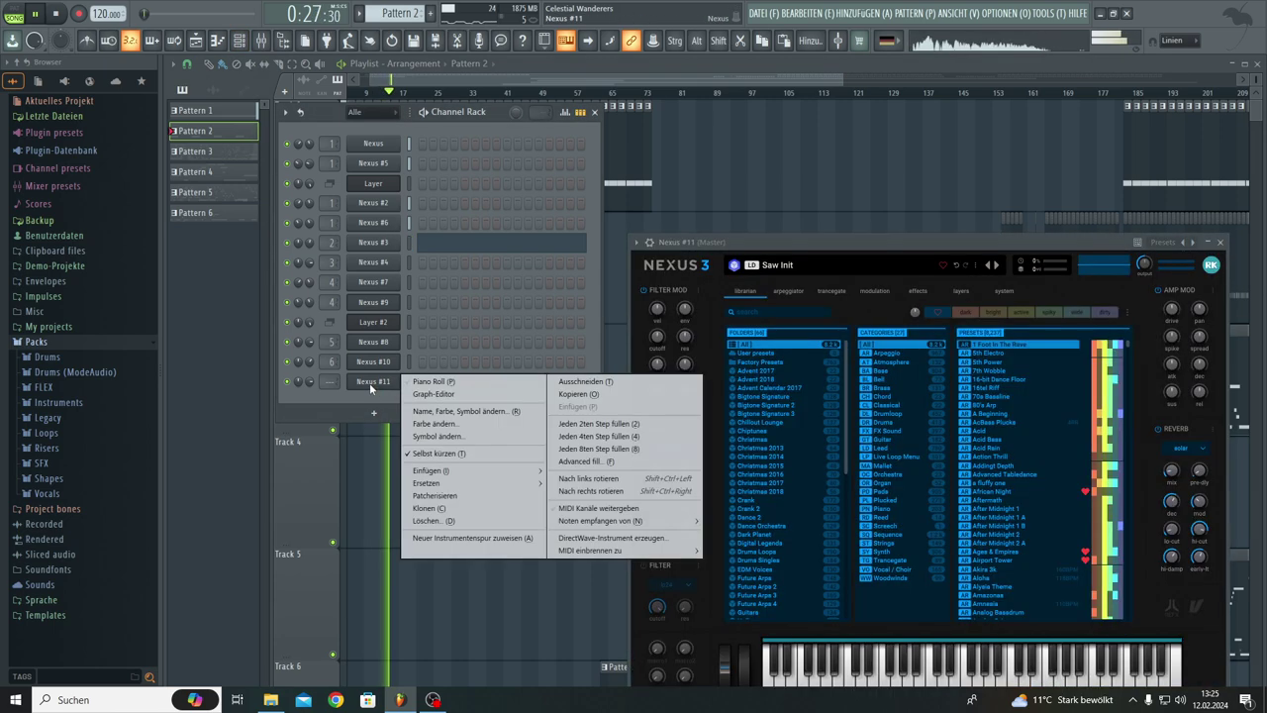
{"action": "left_click", "coordinate": [439, 508]}
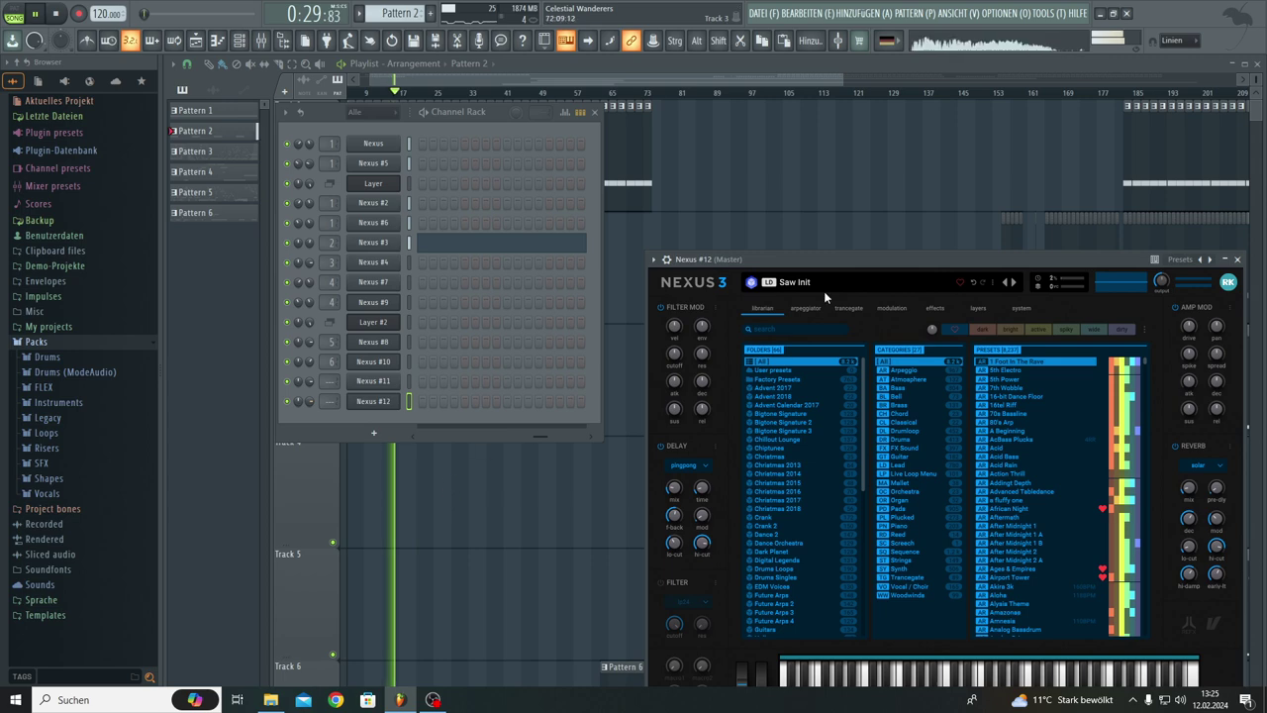
Load the Concerto preset from the Strings category into Nexus #12.
{"action": "left_click_drag", "start_coordinate": [839, 257], "coordinate": [825, 141]}
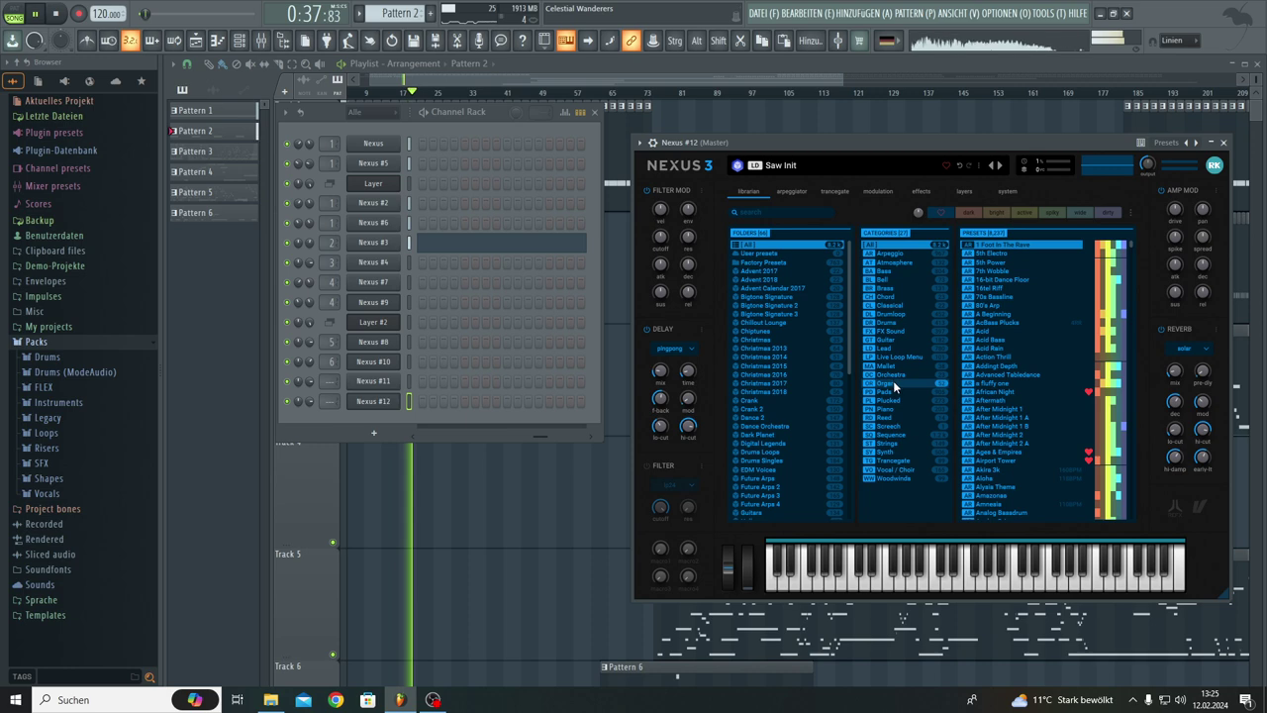
{"action": "left_click", "coordinate": [905, 442]}
{"action": "scroll", "coordinate": [1039, 419], "scroll_direction": "down", "scroll_amount": 10}
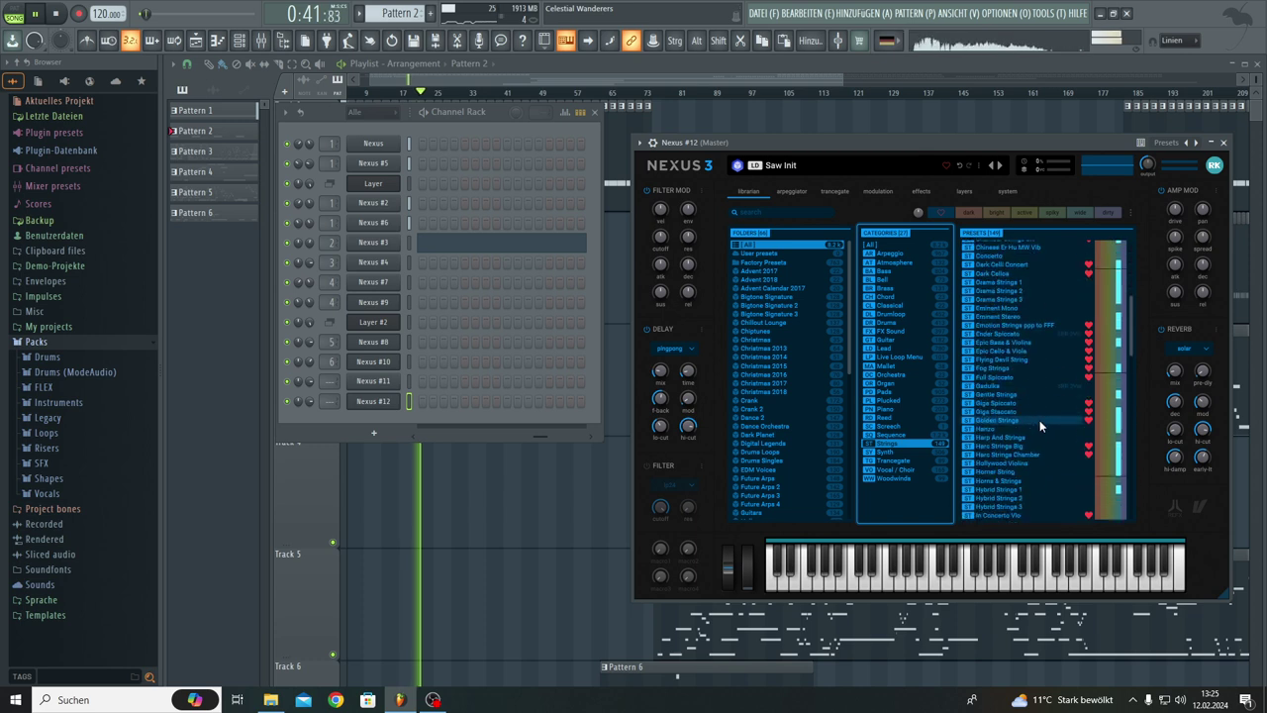
{"action": "scroll", "coordinate": [990, 329], "scroll_direction": "up", "scroll_amount": 2}
{"action": "left_click", "coordinate": [980, 315]}
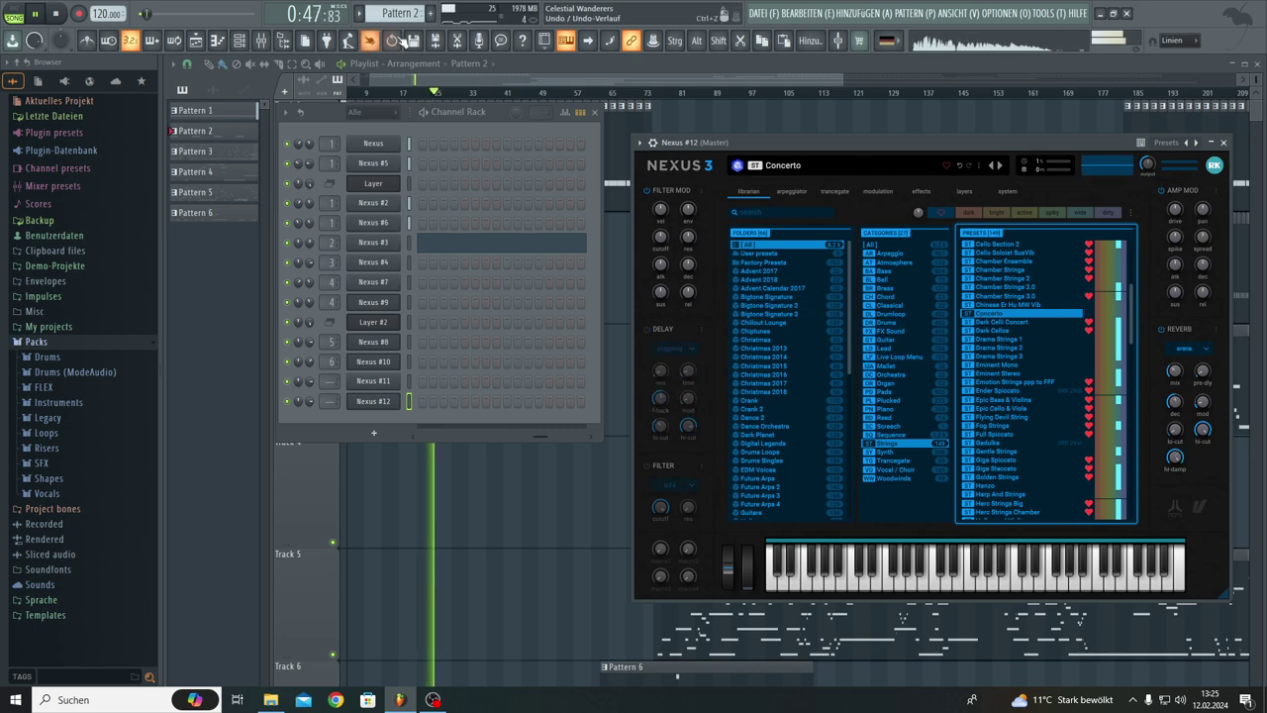
Switch to a new empty pattern and audition the Concerto sound on the Nexus #12 channel.
{"action": "scroll", "coordinate": [397, 13], "scroll_direction": "up", "scroll_amount": 5}
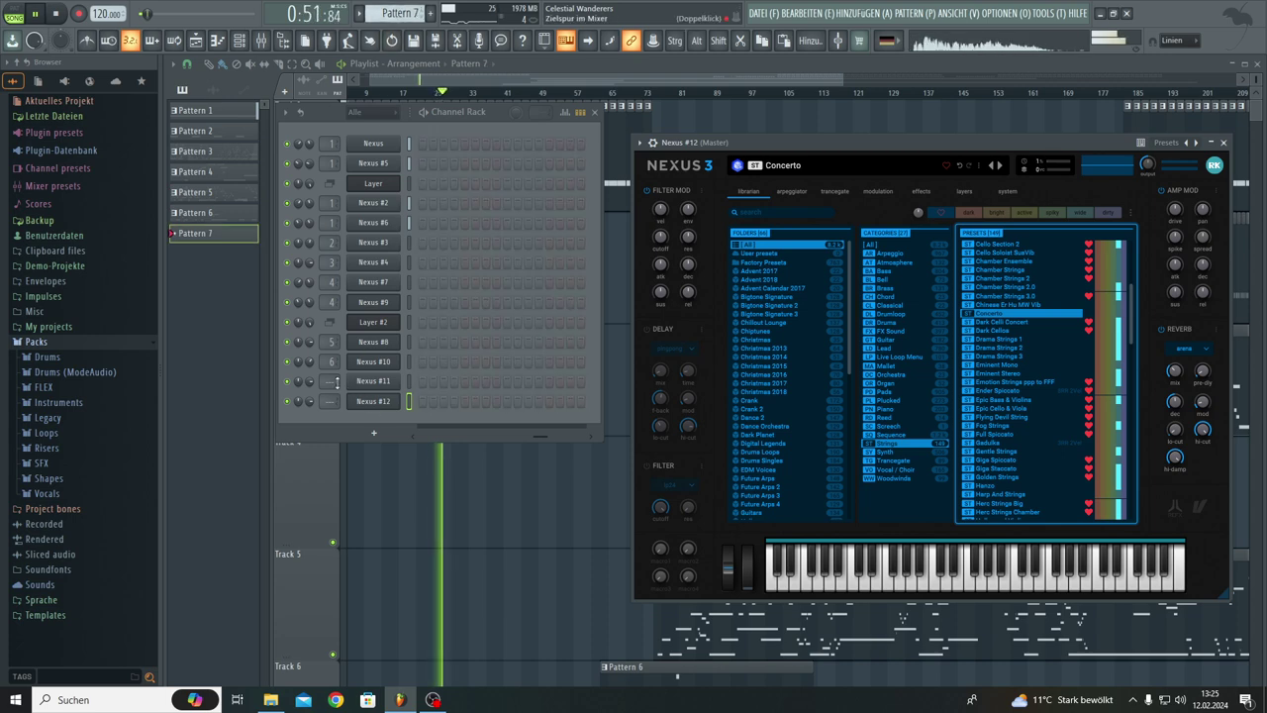
{"action": "left_click", "coordinate": [365, 405]}
{"action": "left_click", "coordinate": [364, 405]}
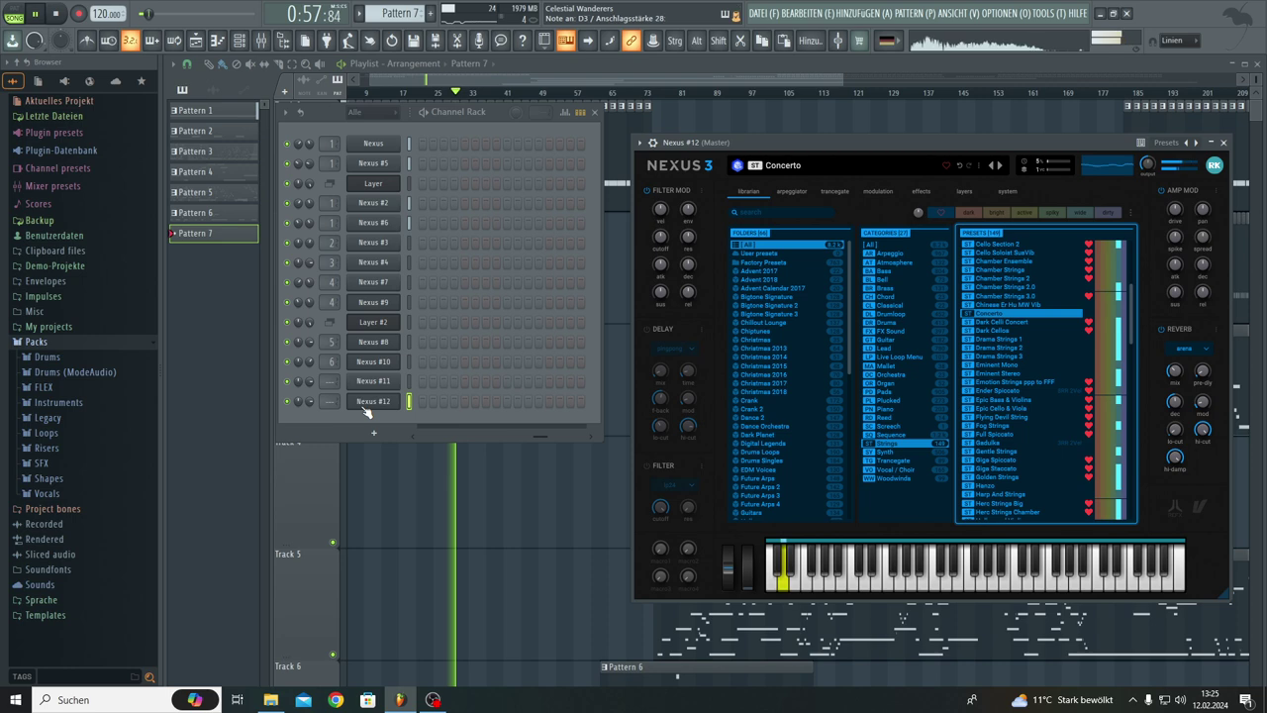
{"action": "left_click", "coordinate": [498, 74]}
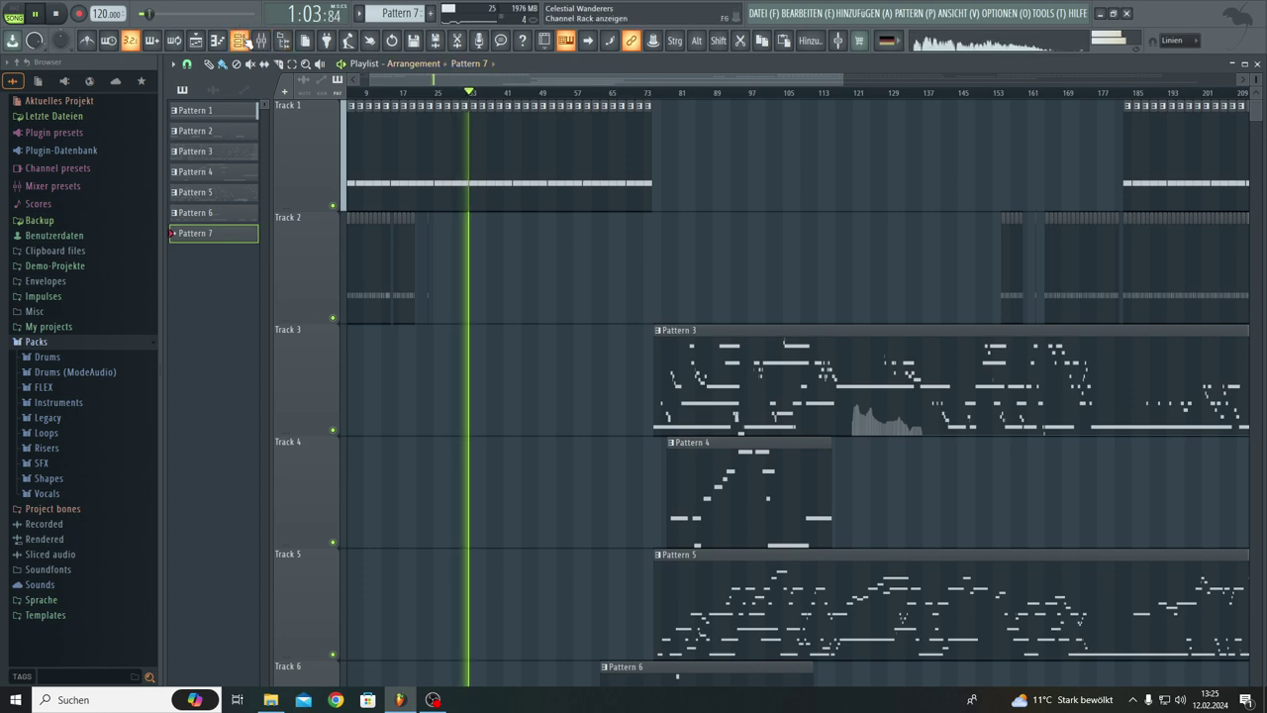
Set the Nexus #12 reverb type to space and lower the instrument's output level.
{"action": "left_click", "coordinate": [238, 40]}
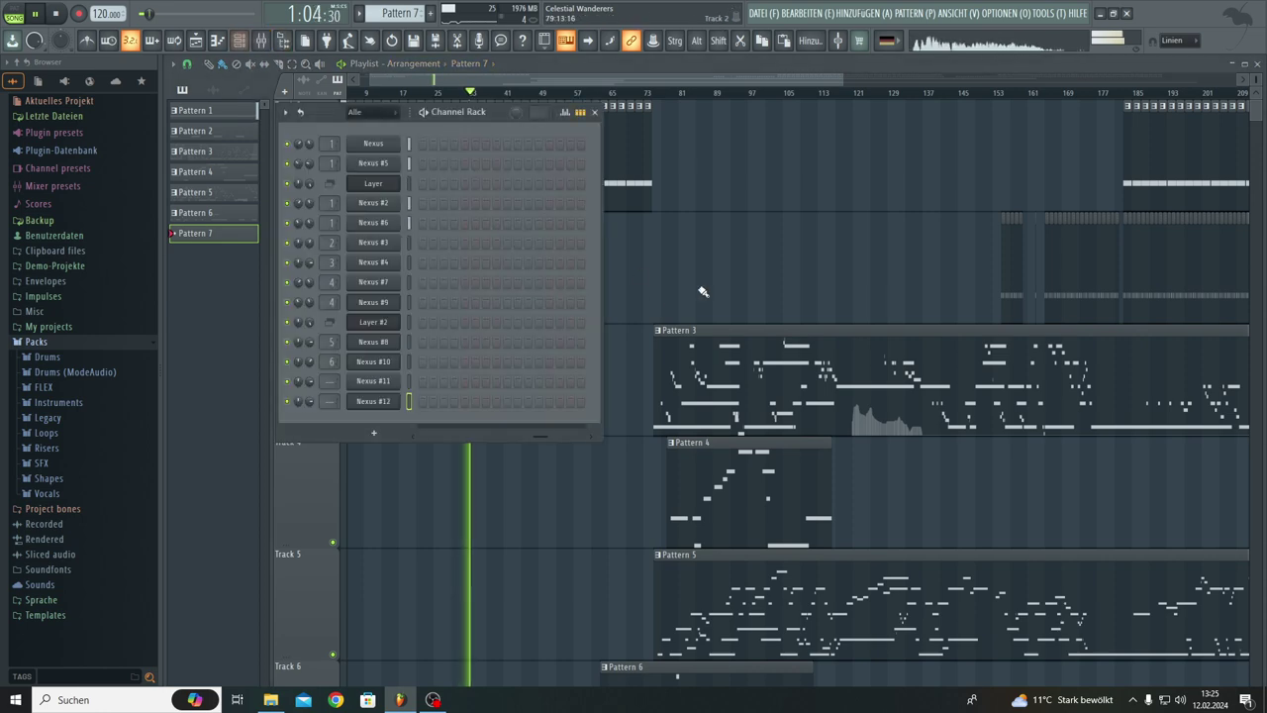
{"action": "left_click", "coordinate": [386, 402]}
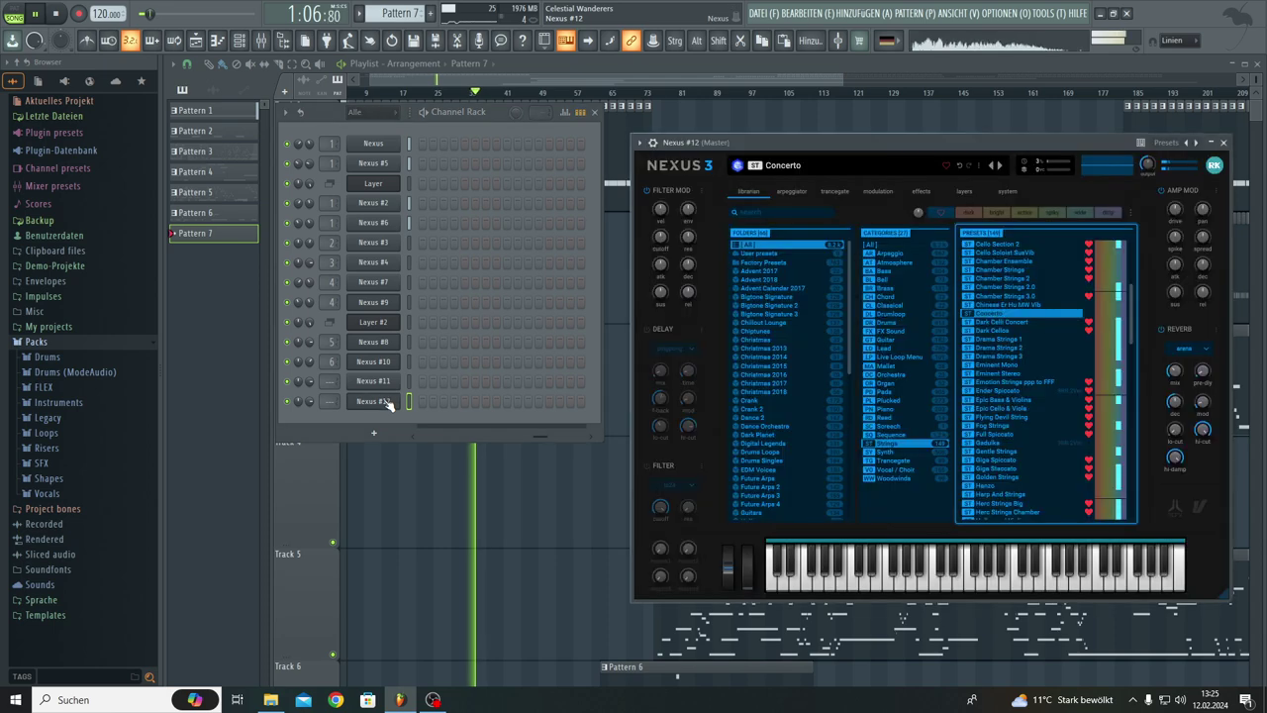
{"action": "left_click", "coordinate": [1179, 349]}
{"action": "left_click", "coordinate": [1184, 452]}
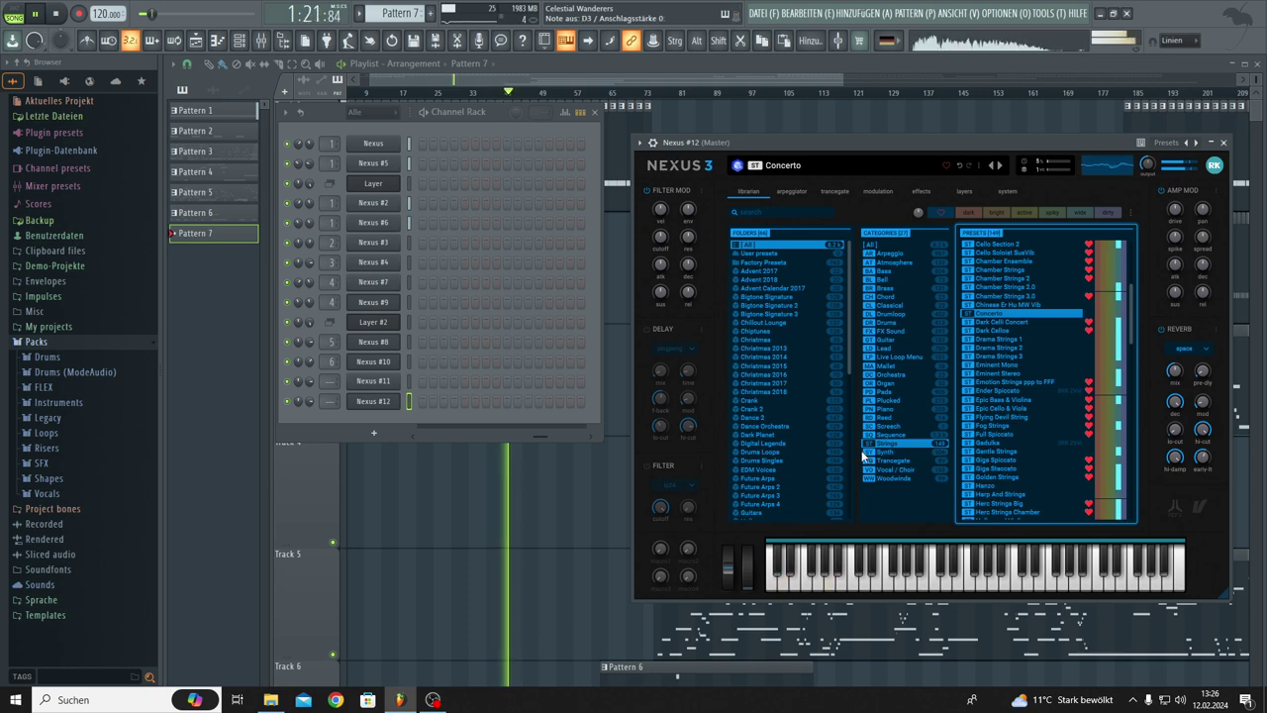
{"action": "left_click_drag", "start_coordinate": [1148, 166], "coordinate": [1147, 179]}
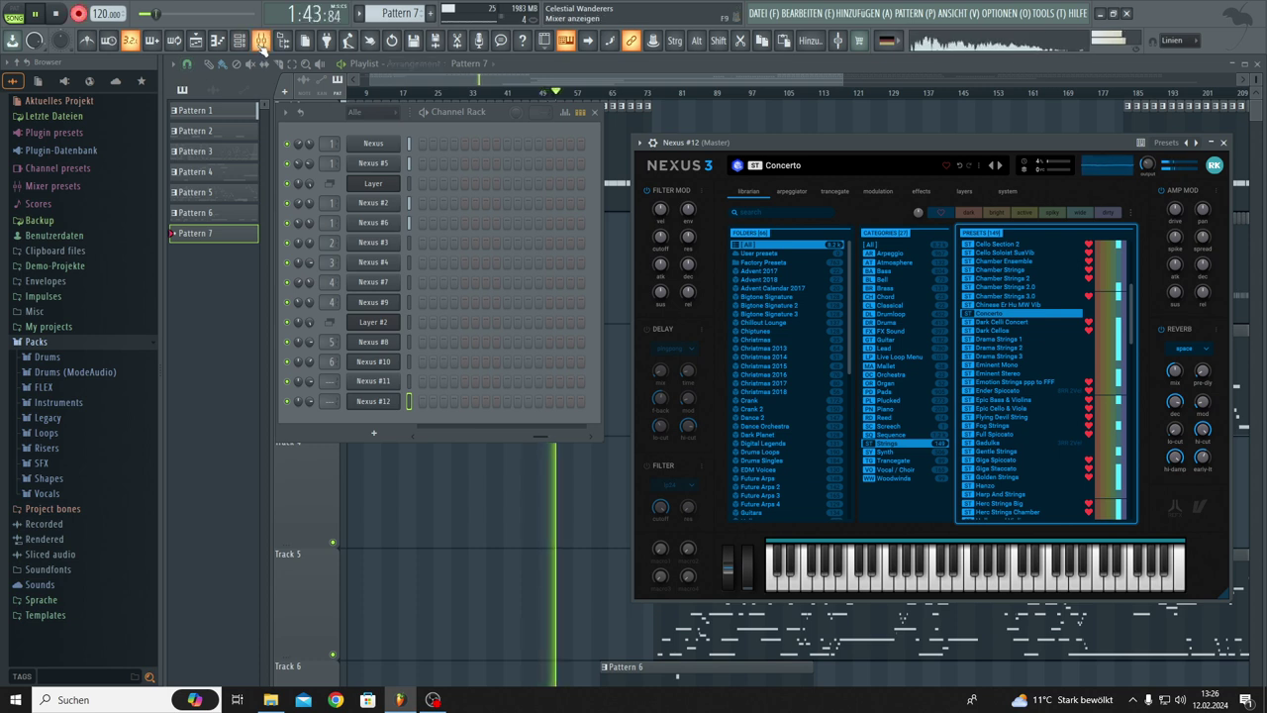
Record the Nexus #12 strings part into Pattern 7 while the arrangement plays from the start, and stop the recording.
{"action": "key", "text": "space"}
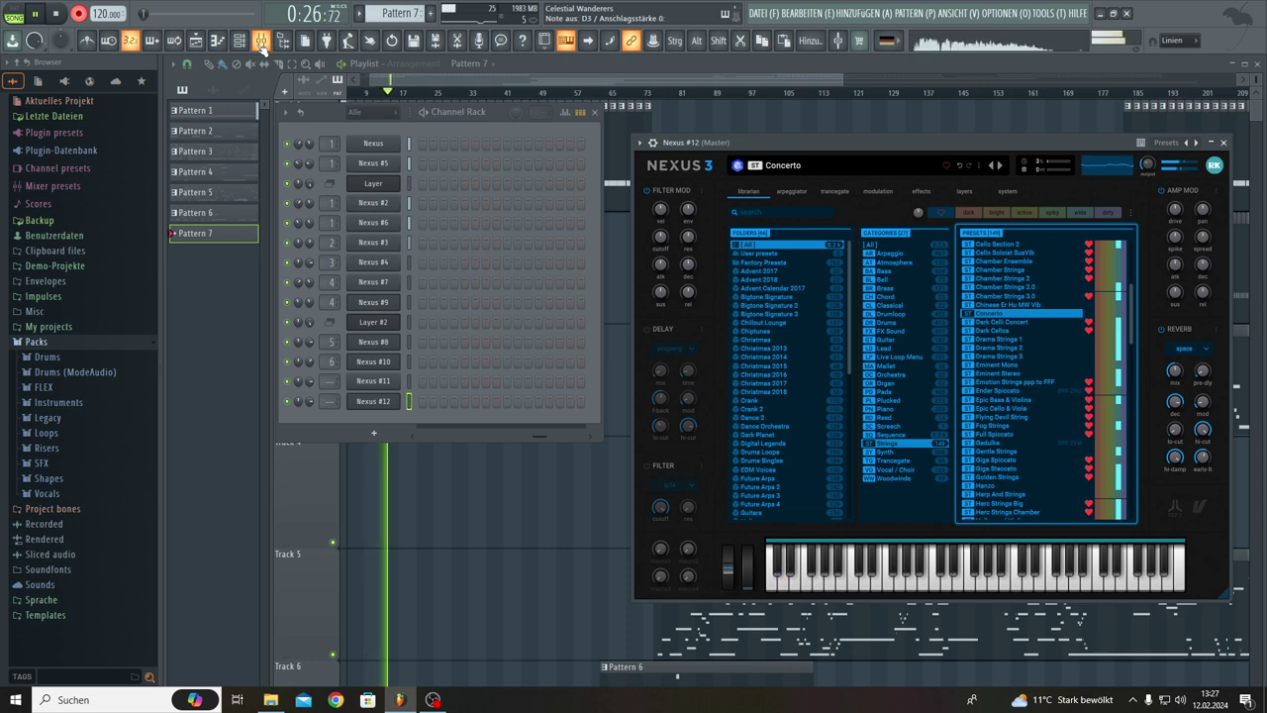
{"action": "left_click", "coordinate": [456, 78]}
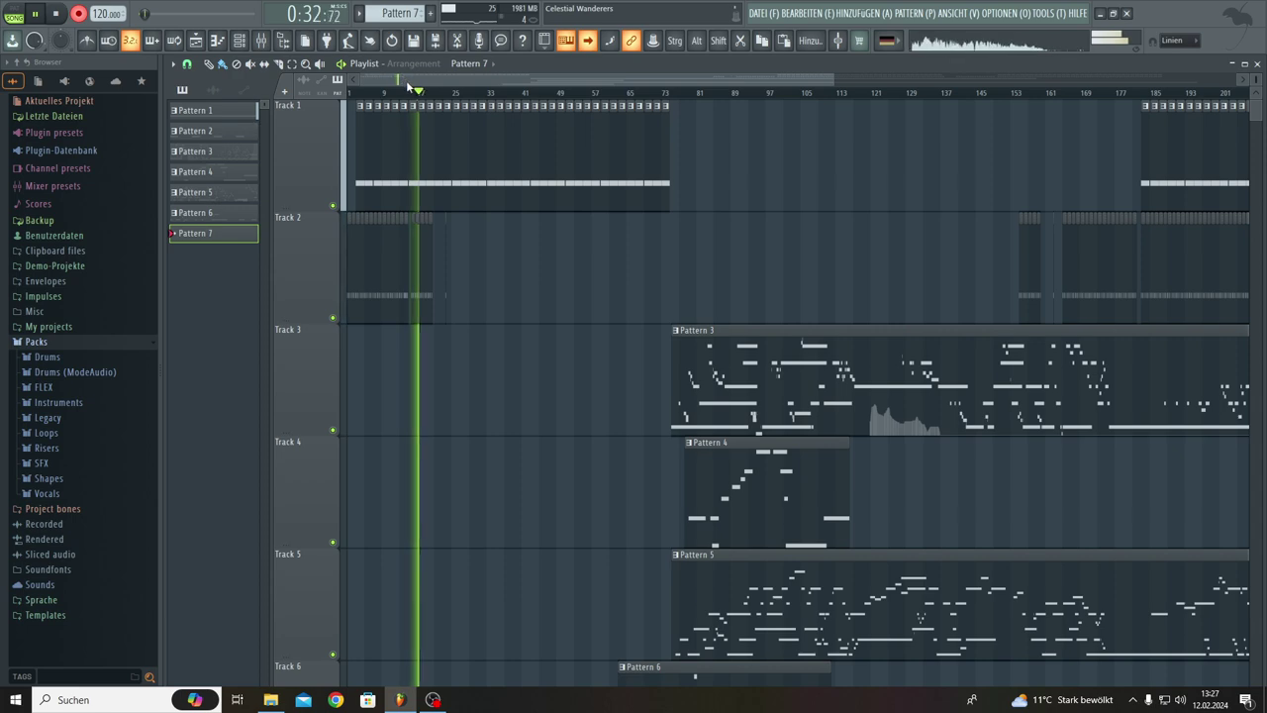
{"action": "scroll", "coordinate": [420, 96], "scroll_direction": "up", "scroll_amount": 8}
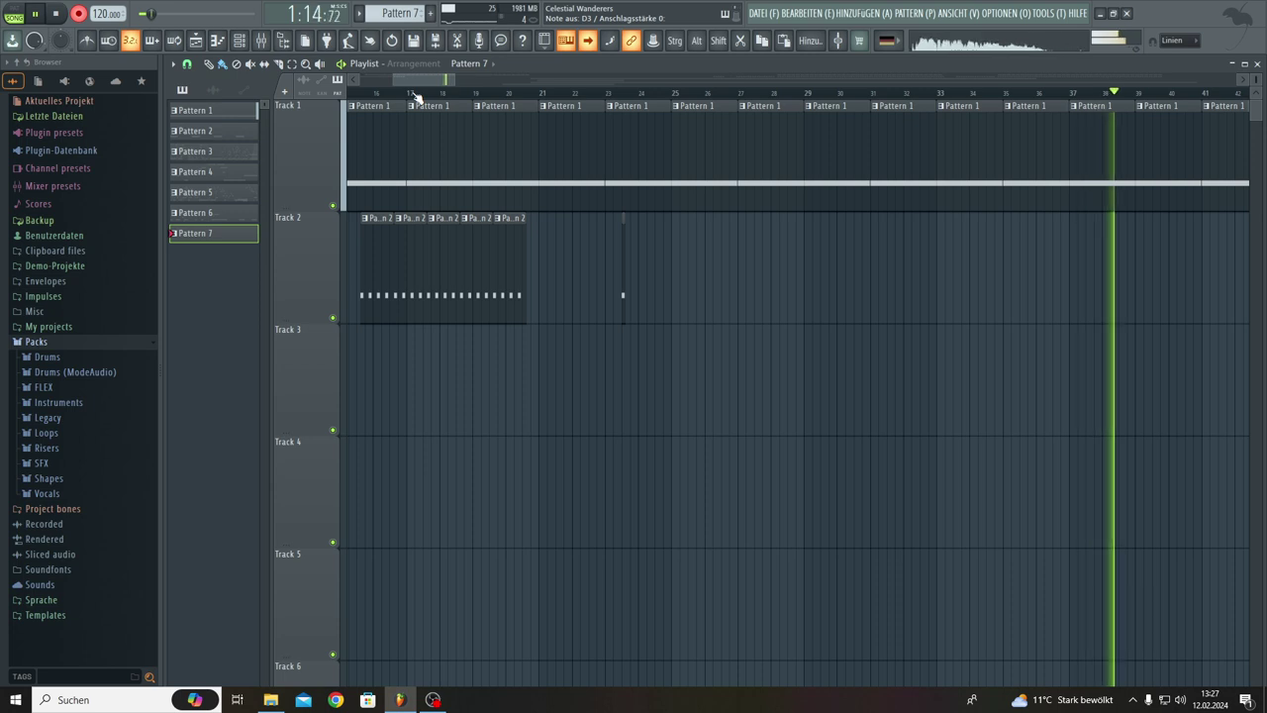
{"action": "scroll", "coordinate": [416, 96], "scroll_direction": "right", "scroll_amount": 3}
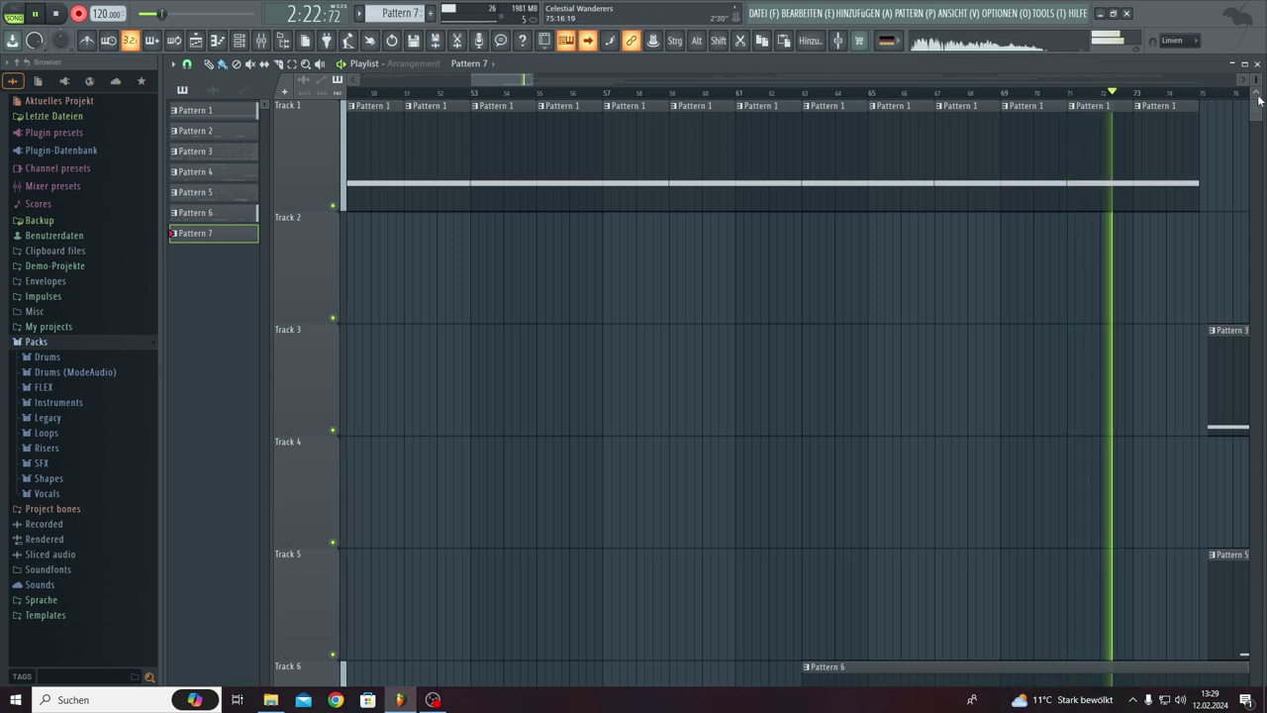
{"action": "scroll", "coordinate": [788, 432], "scroll_direction": "down", "scroll_amount": 5}
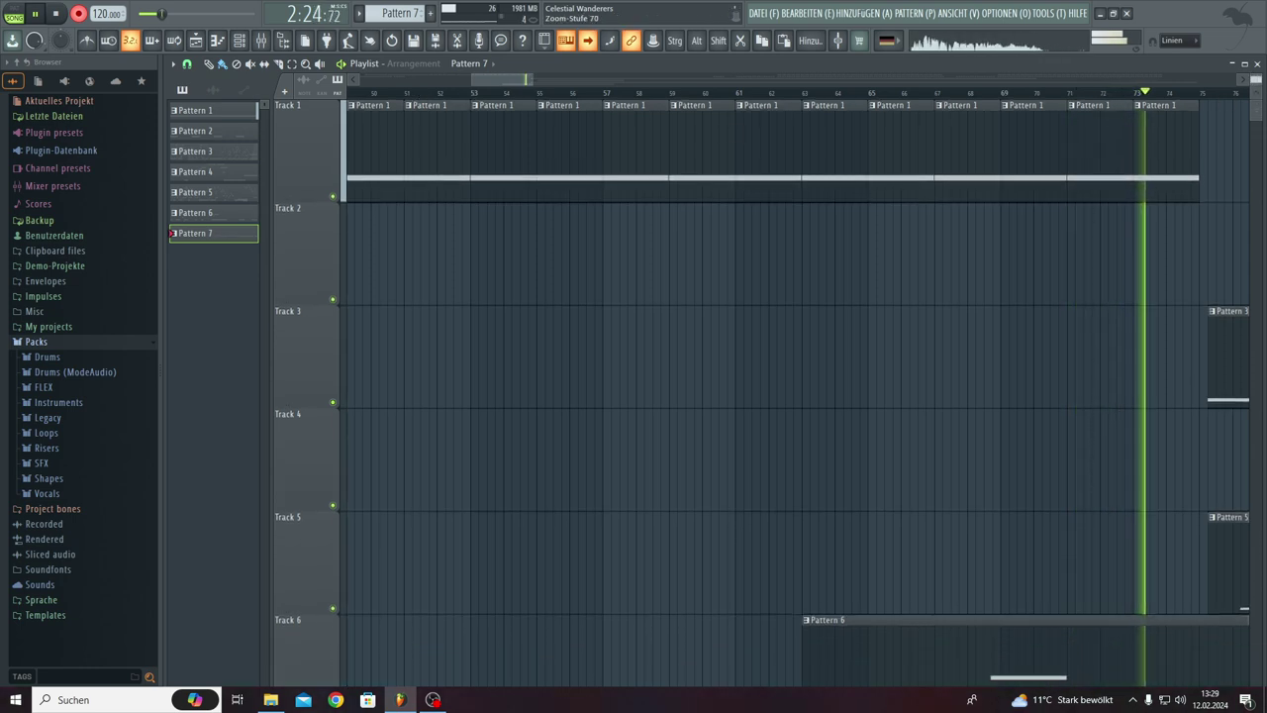
{"action": "scroll", "coordinate": [789, 431], "scroll_direction": "down", "scroll_amount": 2}
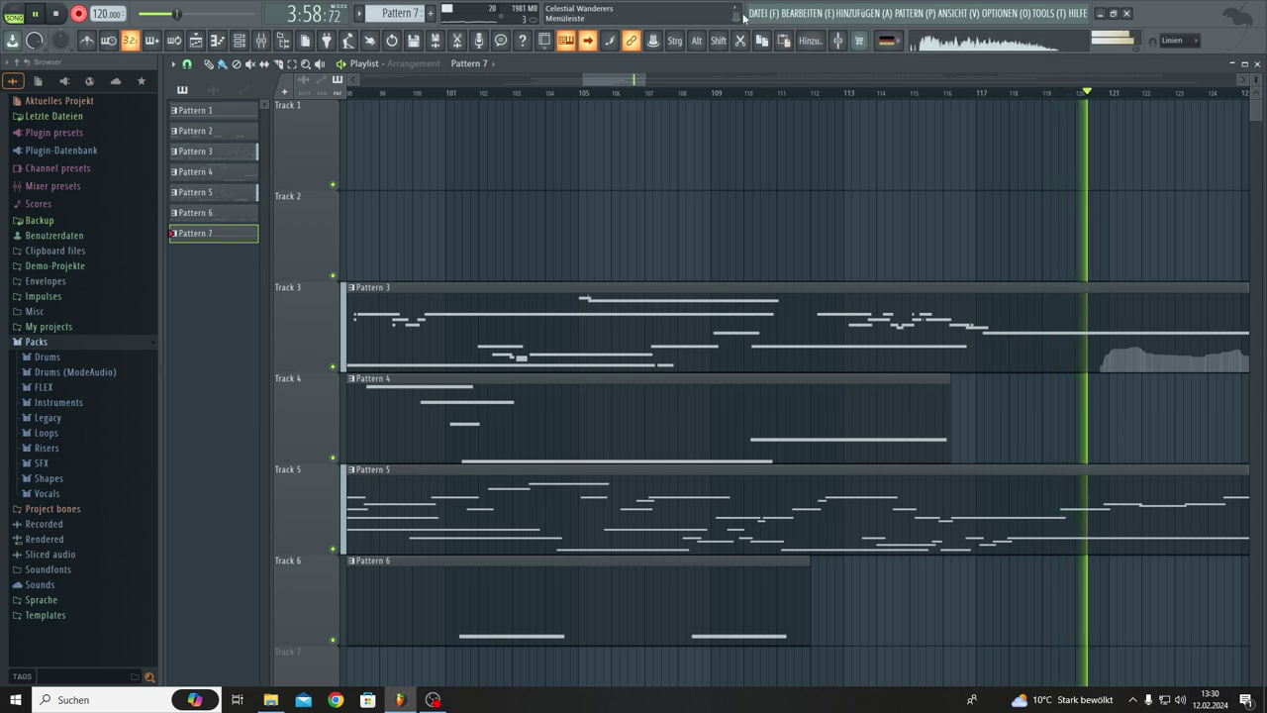
{"action": "left_click", "coordinate": [58, 14]}
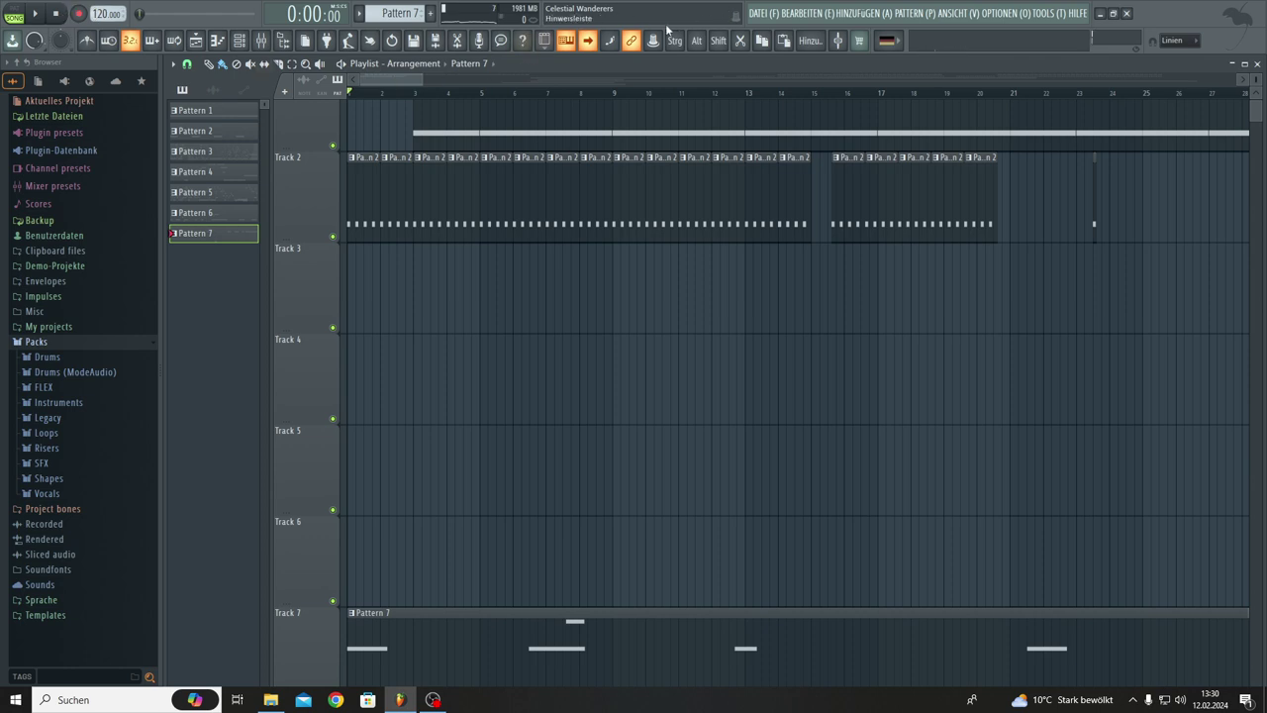
Save the project and play the arrangement from the start with the newly recorded Pattern 7 clip in view.
{"action": "left_click", "coordinate": [756, 14]}
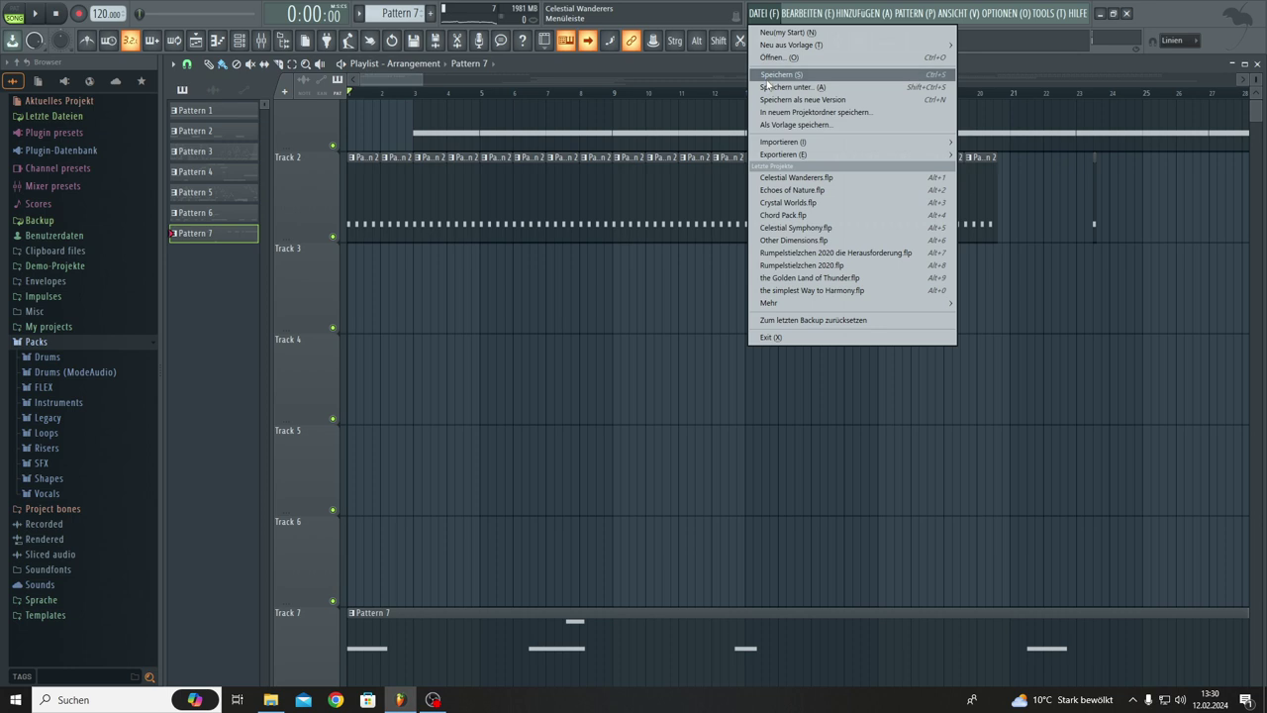
{"action": "left_click", "coordinate": [768, 76]}
{"action": "left_click_drag", "start_coordinate": [421, 87], "coordinate": [1191, 127]}
{"action": "scroll", "coordinate": [648, 220], "scroll_direction": "down", "scroll_amount": 3}
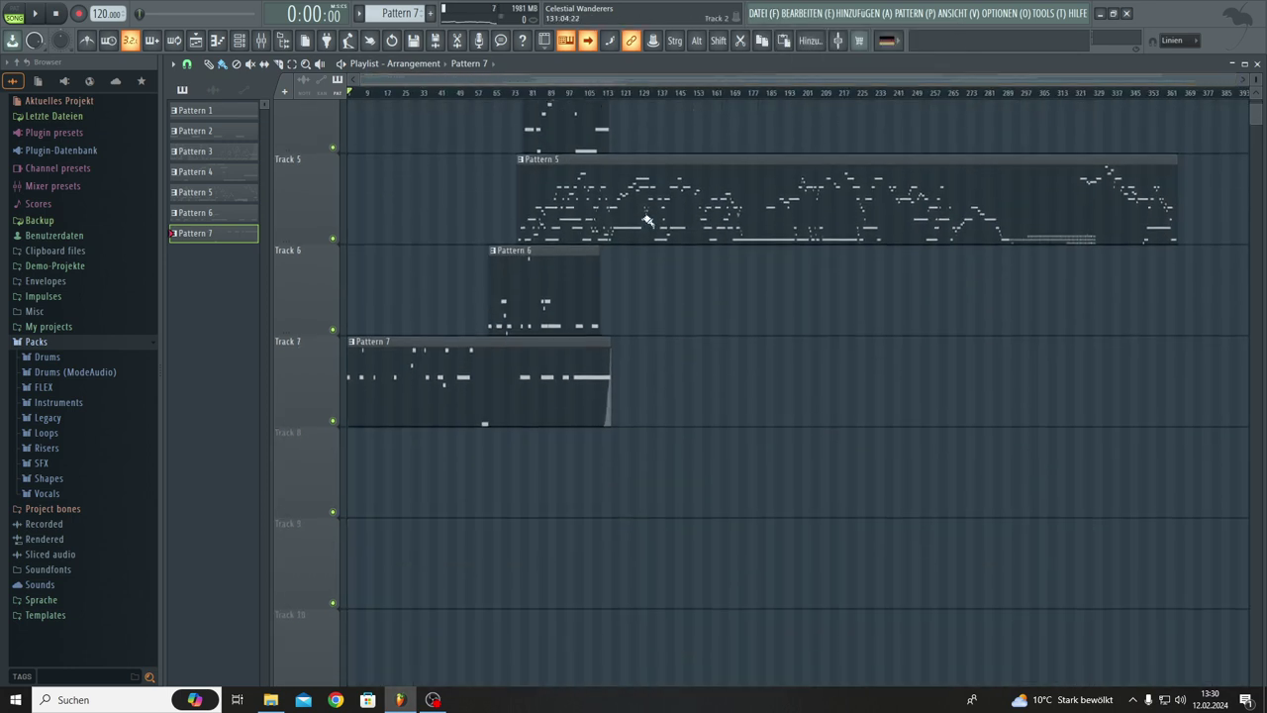
{"action": "scroll", "coordinate": [649, 220], "scroll_direction": "up", "scroll_amount": 2}
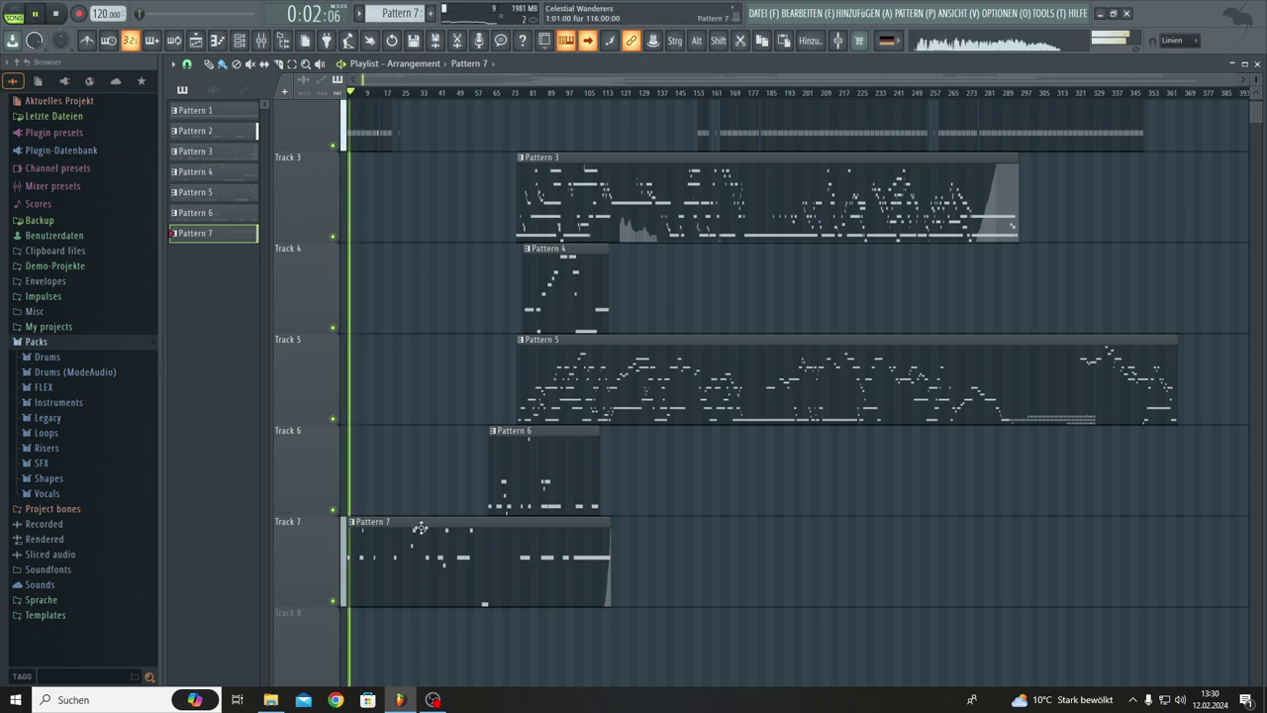
Open Maximus on the Master mixer track, select its low band, widen the plugin and show the frequency bands with the live spectrum.
{"action": "left_click", "coordinate": [240, 46]}
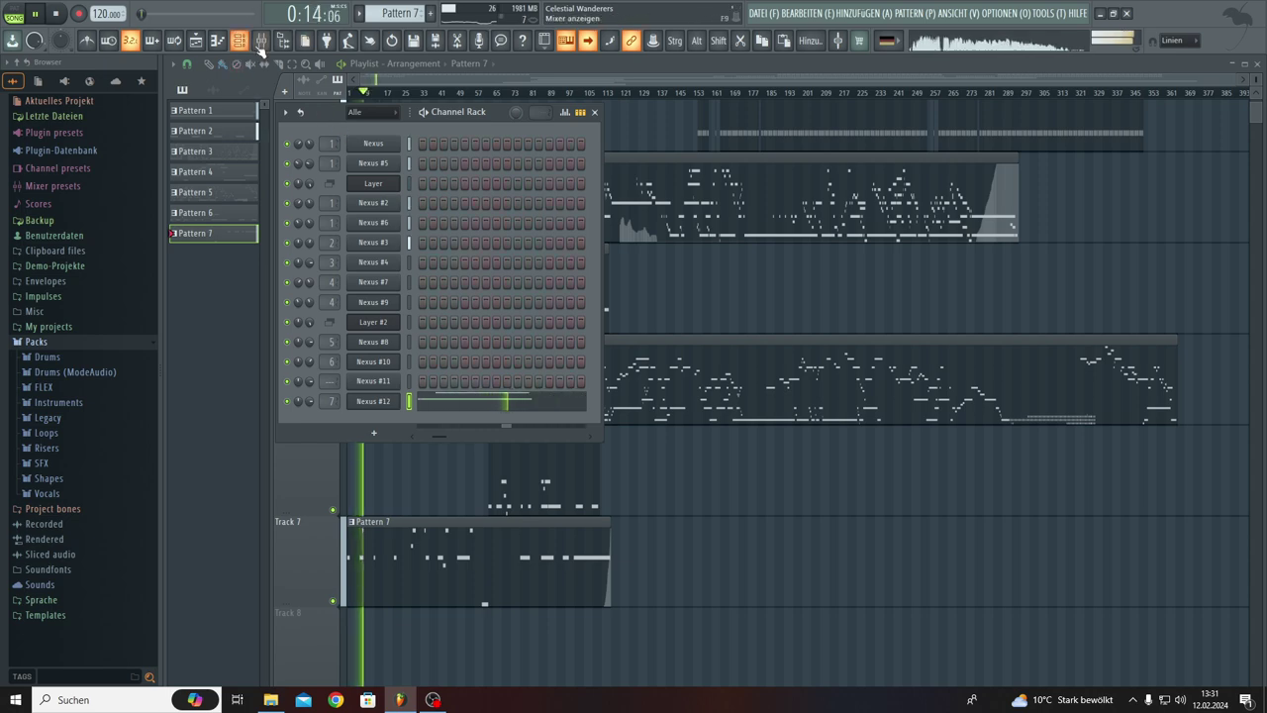
{"action": "left_click", "coordinate": [263, 45]}
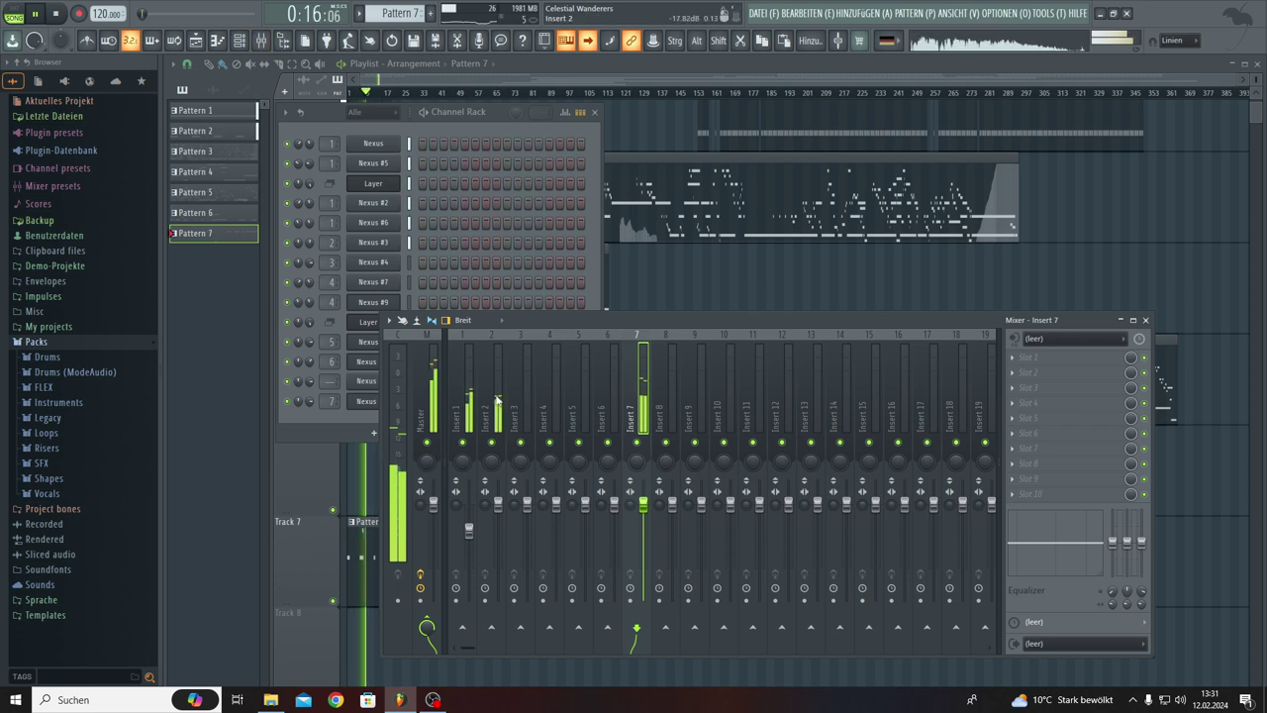
{"action": "left_click", "coordinate": [436, 396]}
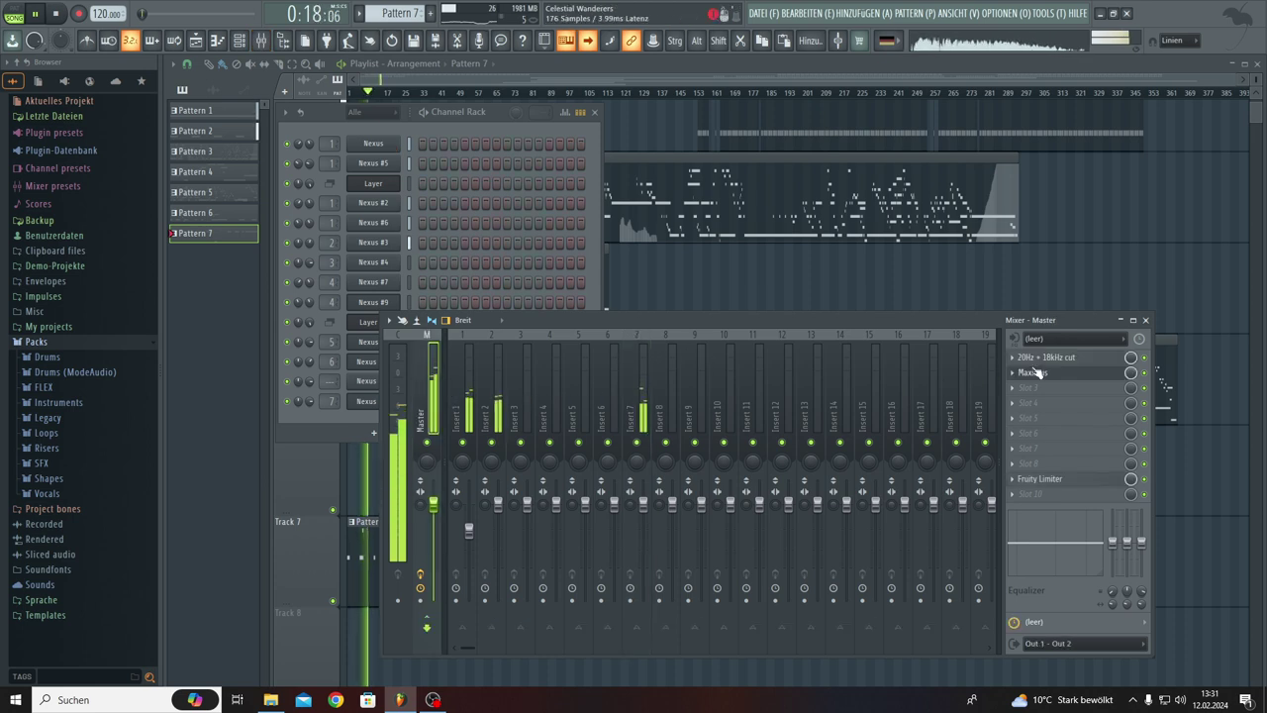
{"action": "left_click", "coordinate": [1043, 374]}
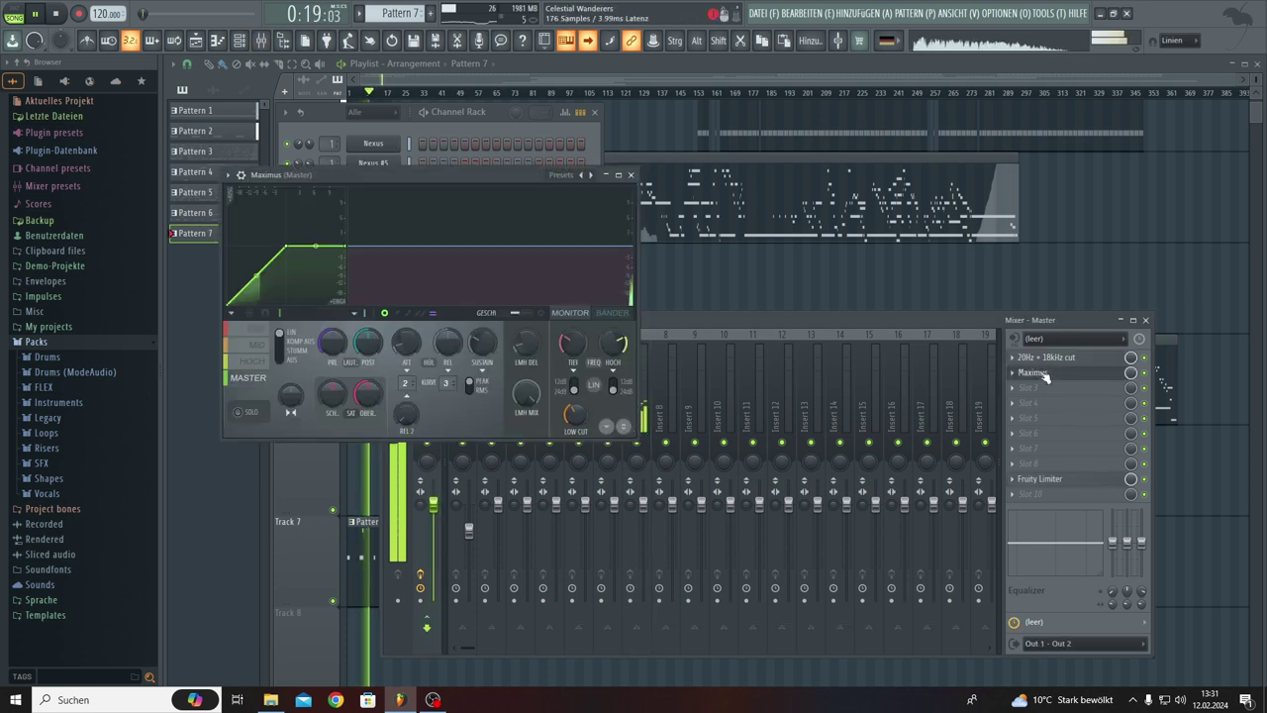
{"action": "left_click", "coordinate": [258, 332]}
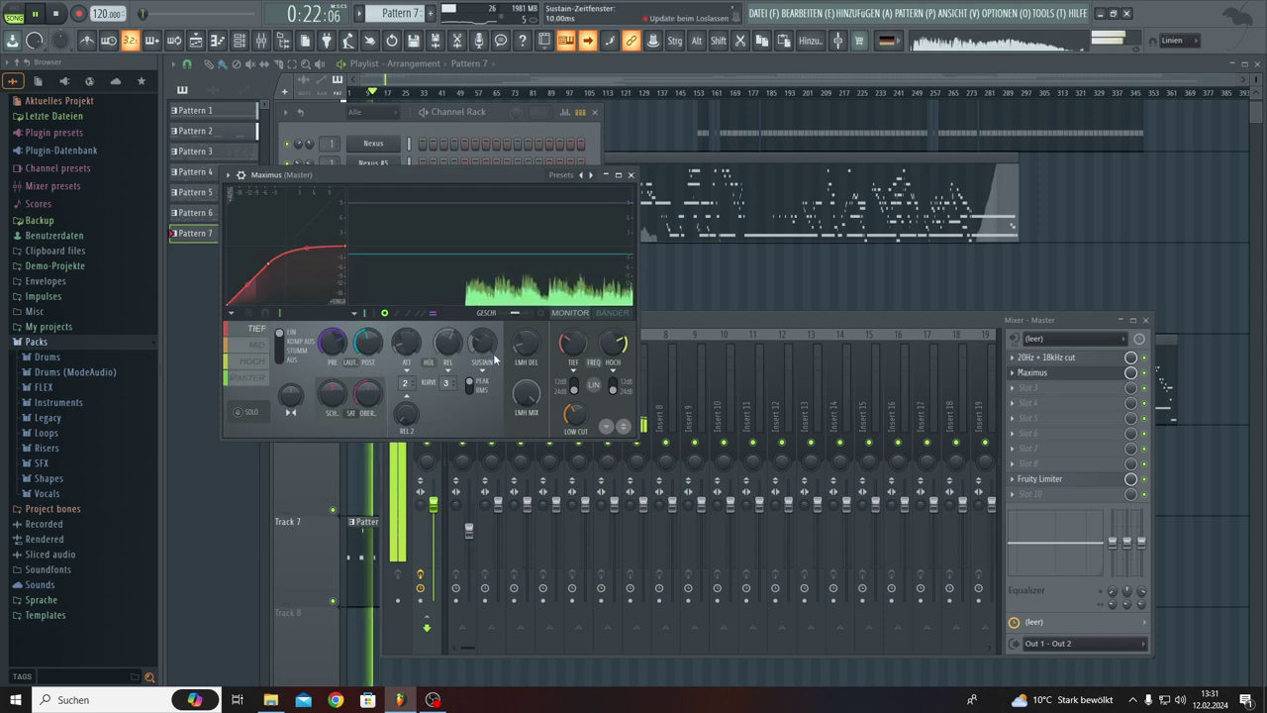
{"action": "left_click_drag", "start_coordinate": [638, 328], "coordinate": [1106, 319]}
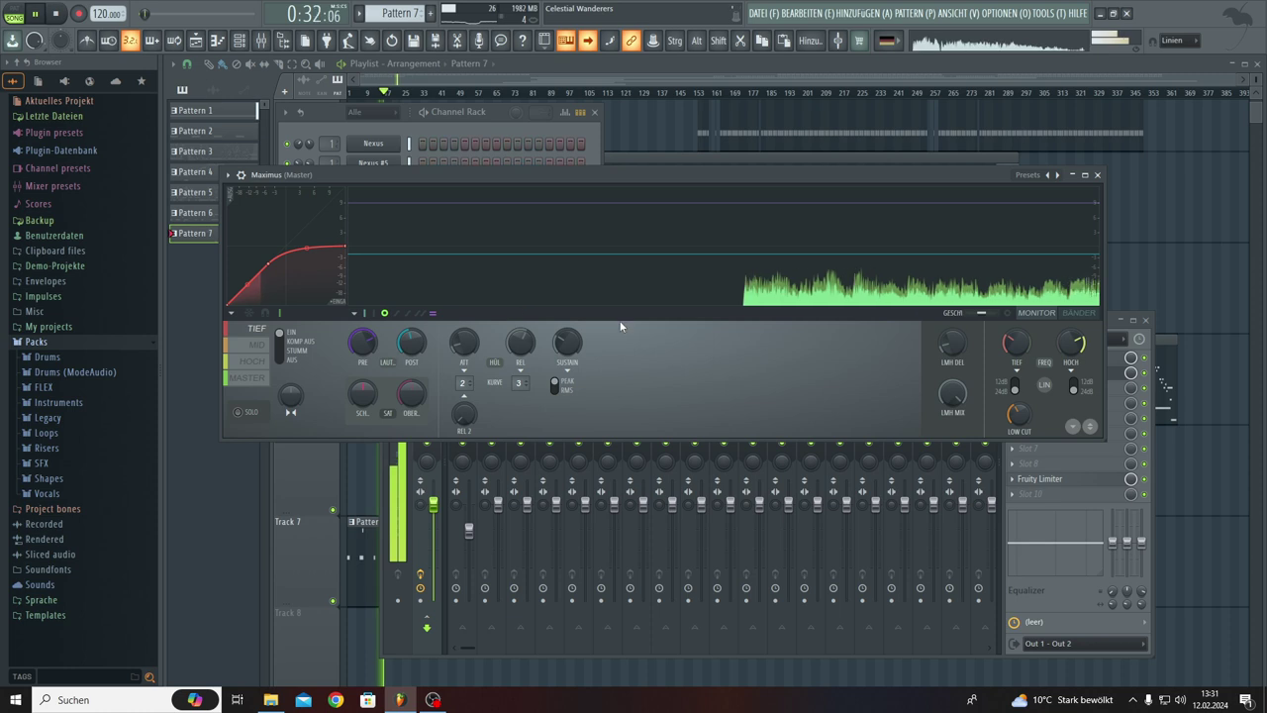
{"action": "left_click", "coordinate": [1078, 315]}
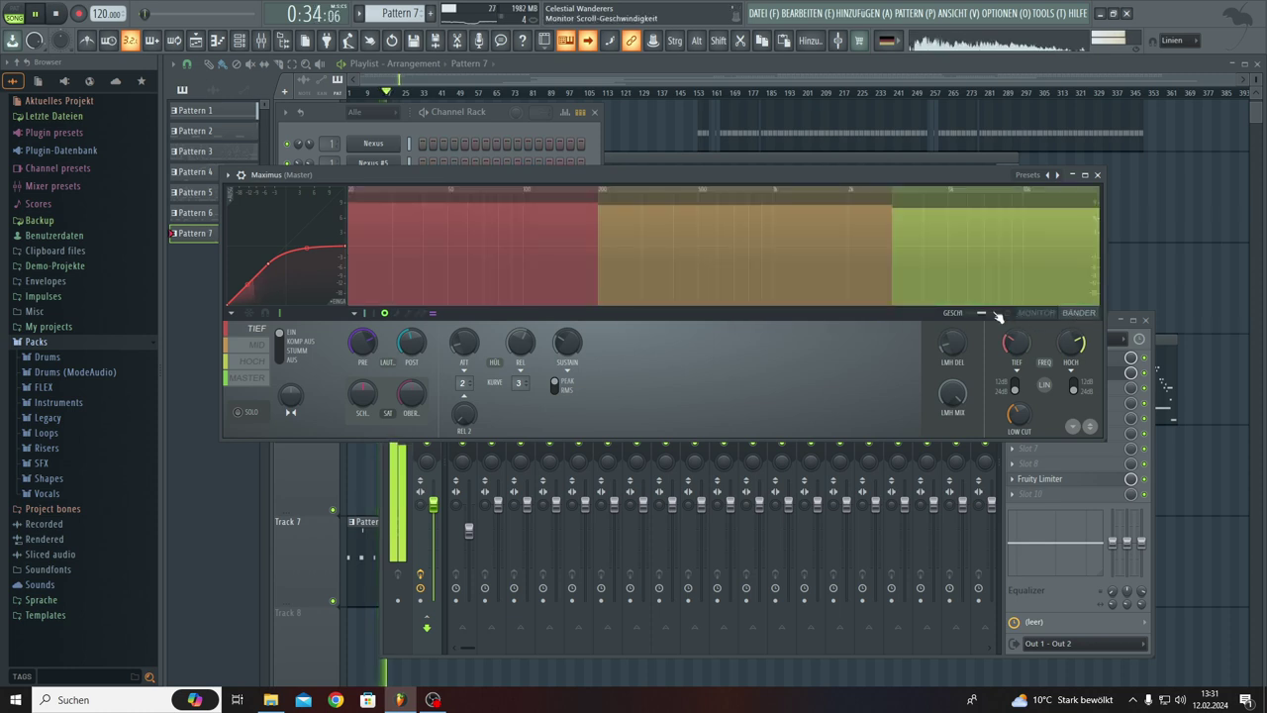
{"action": "left_click", "coordinate": [1011, 314]}
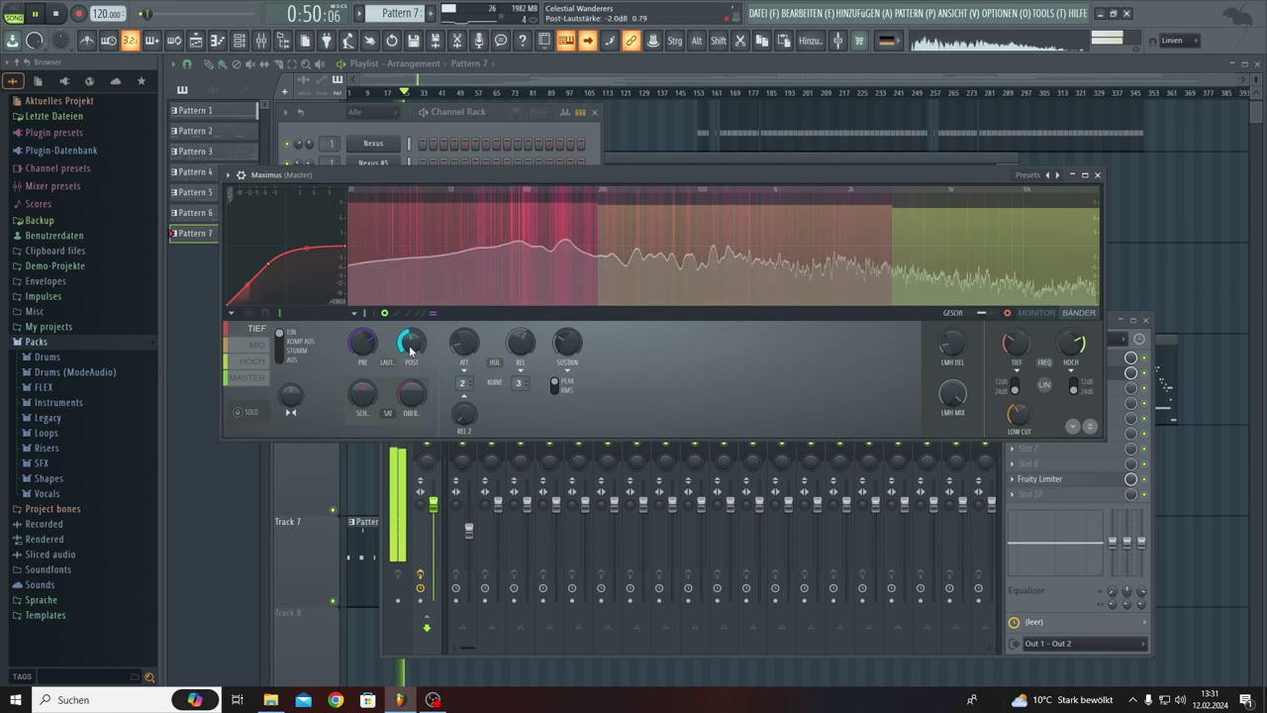
Lower the pre volume of the low band in Maximus and close the plugin.
{"action": "left_click_drag", "start_coordinate": [378, 349], "coordinate": [377, 372]}
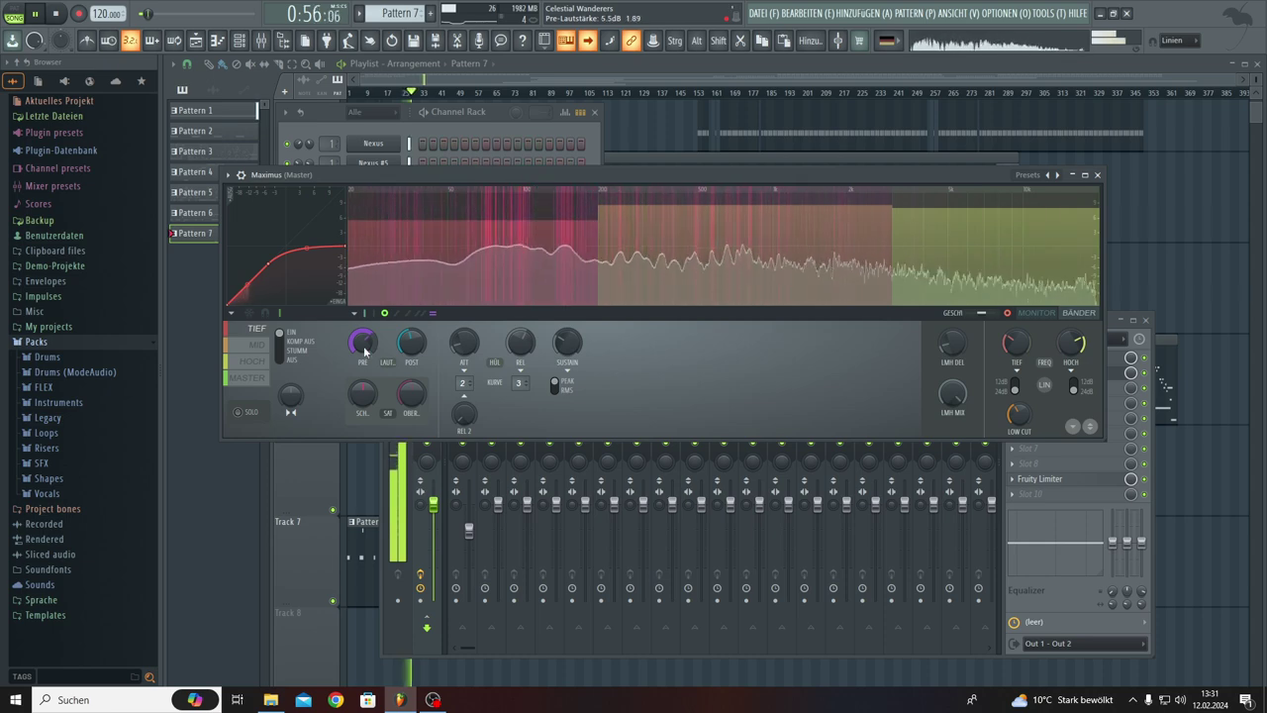
{"action": "left_click_drag", "start_coordinate": [364, 349], "coordinate": [365, 363]}
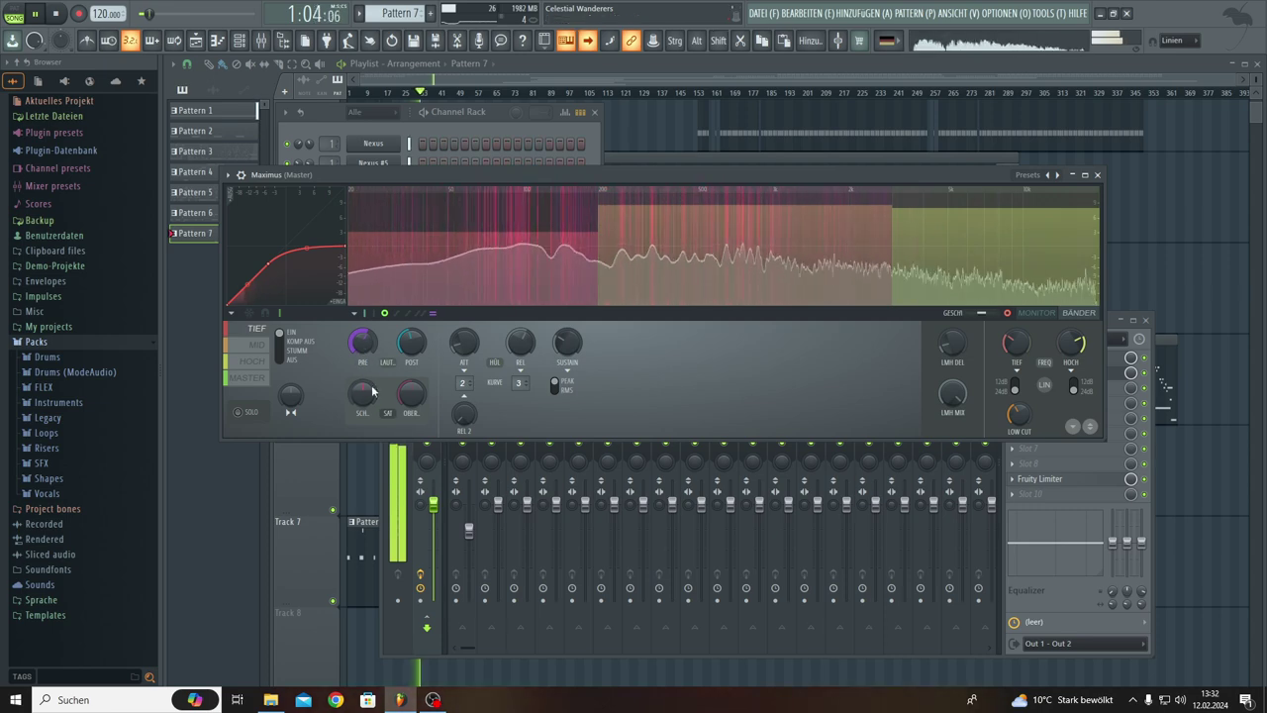
{"action": "left_click", "coordinate": [1097, 175]}
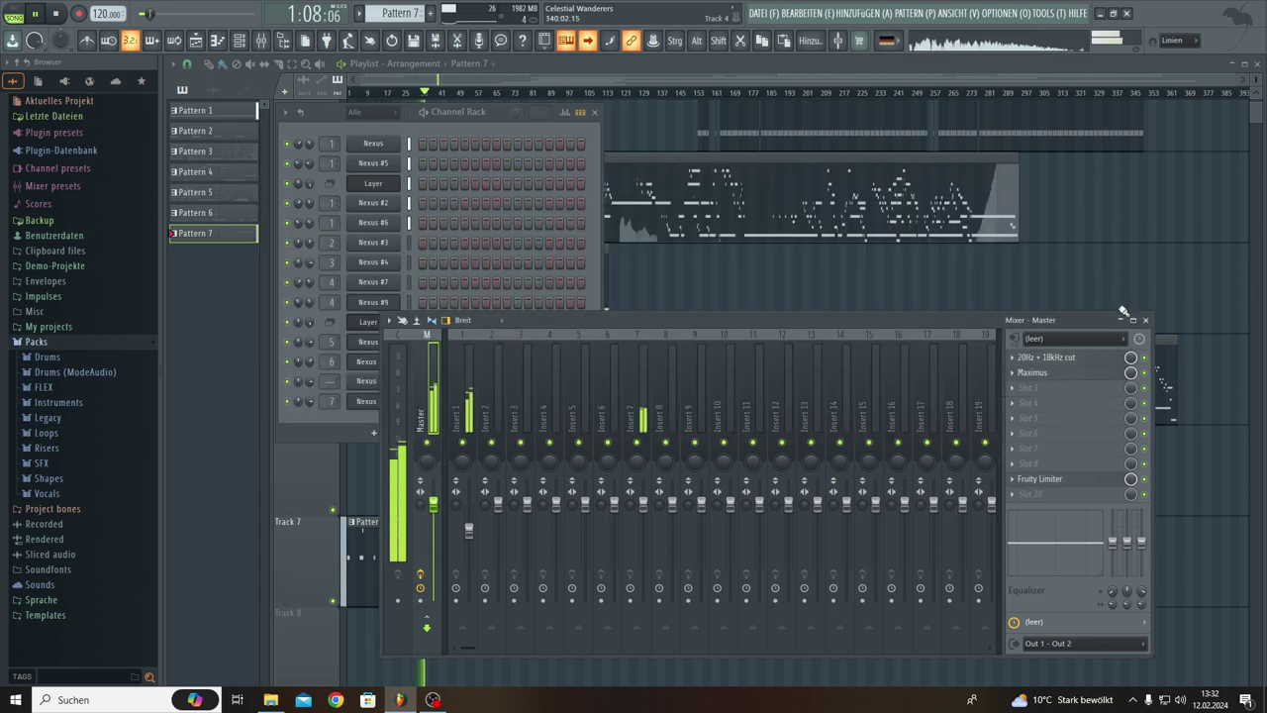
Open the Master track's Fruity Limiter, widen it below the Playlist, and close the mixer and Channel Rack.
{"action": "left_click", "coordinate": [1065, 480]}
{"action": "left_click_drag", "start_coordinate": [505, 349], "coordinate": [292, 454]}
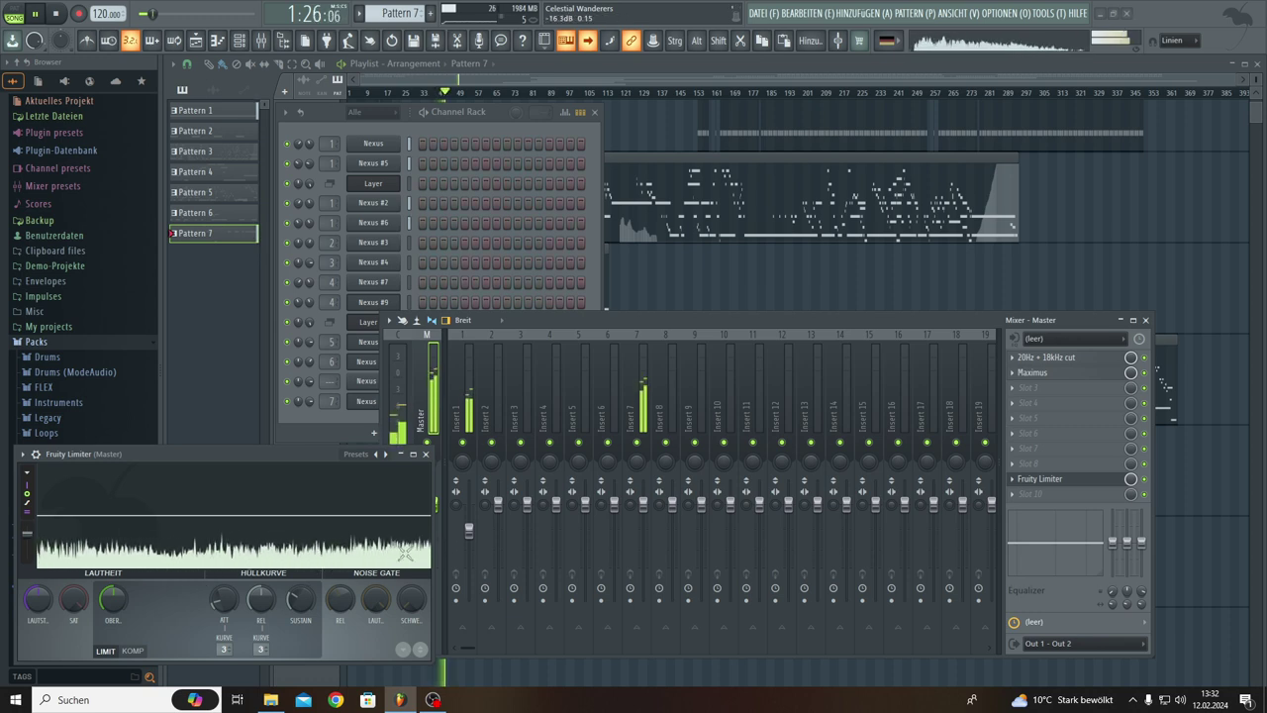
{"action": "left_click_drag", "start_coordinate": [432, 553], "coordinate": [1232, 559]}
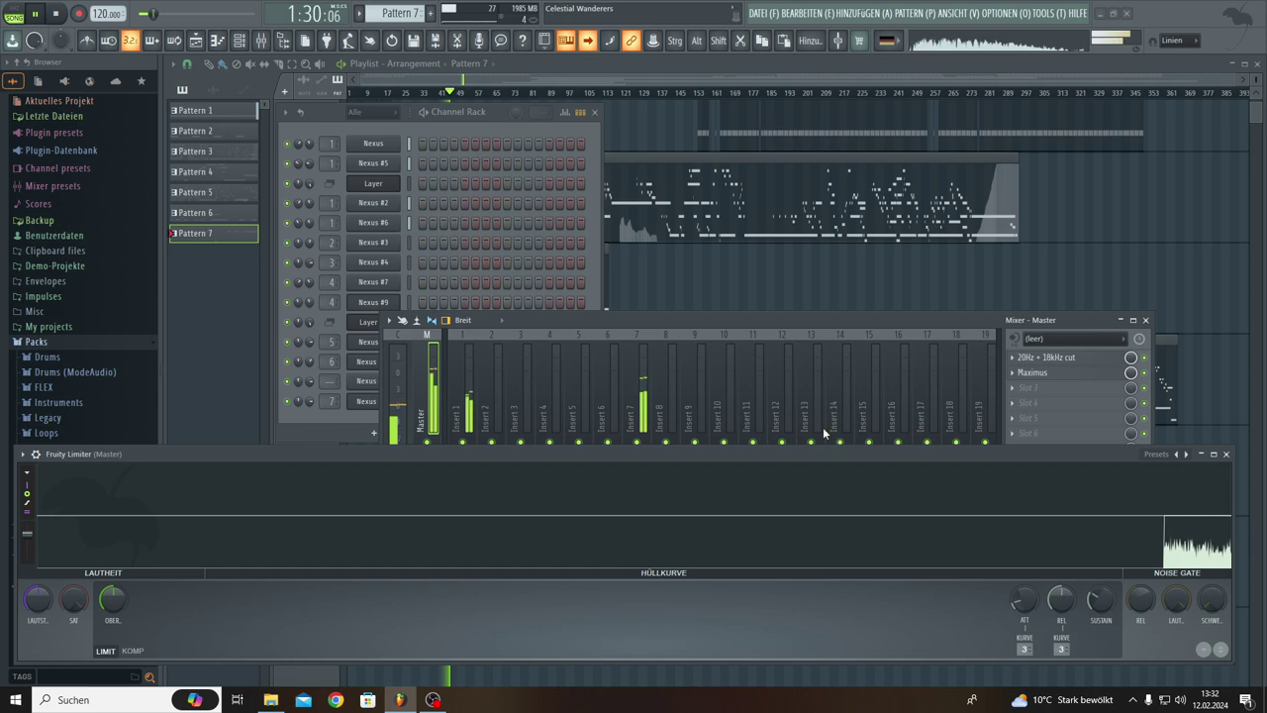
{"action": "left_click", "coordinate": [1145, 319]}
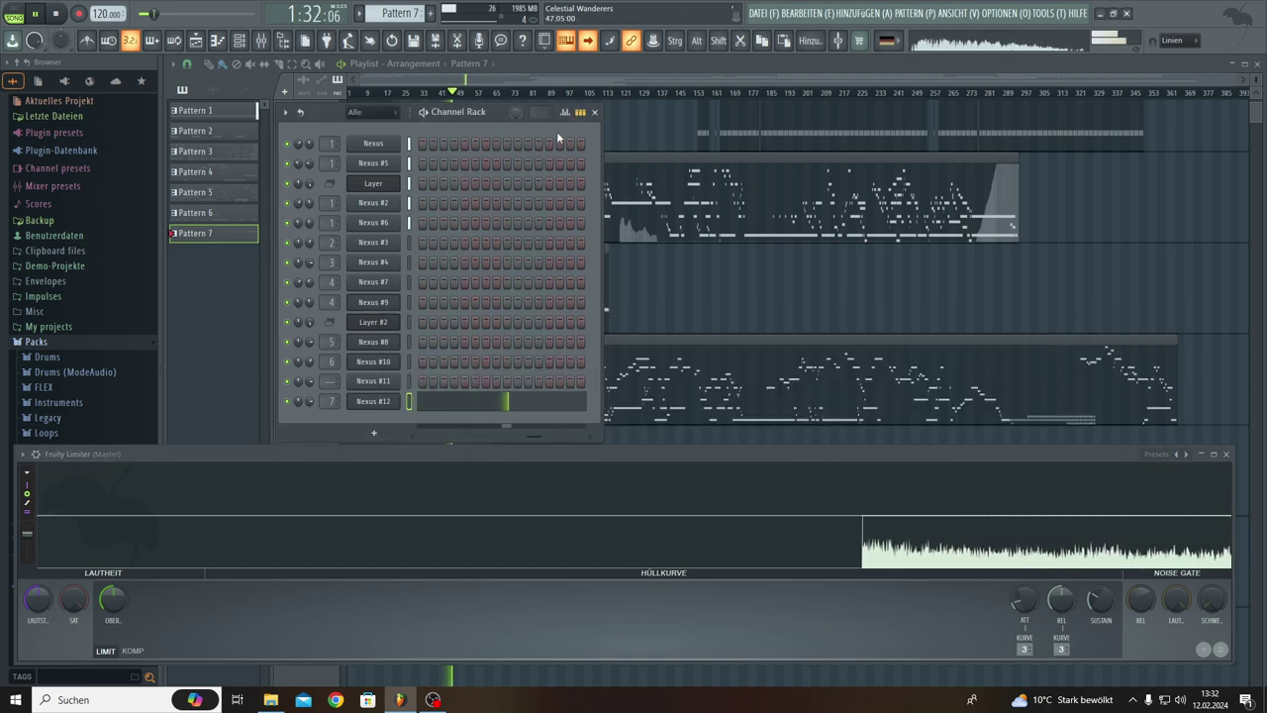
{"action": "left_click", "coordinate": [594, 112]}
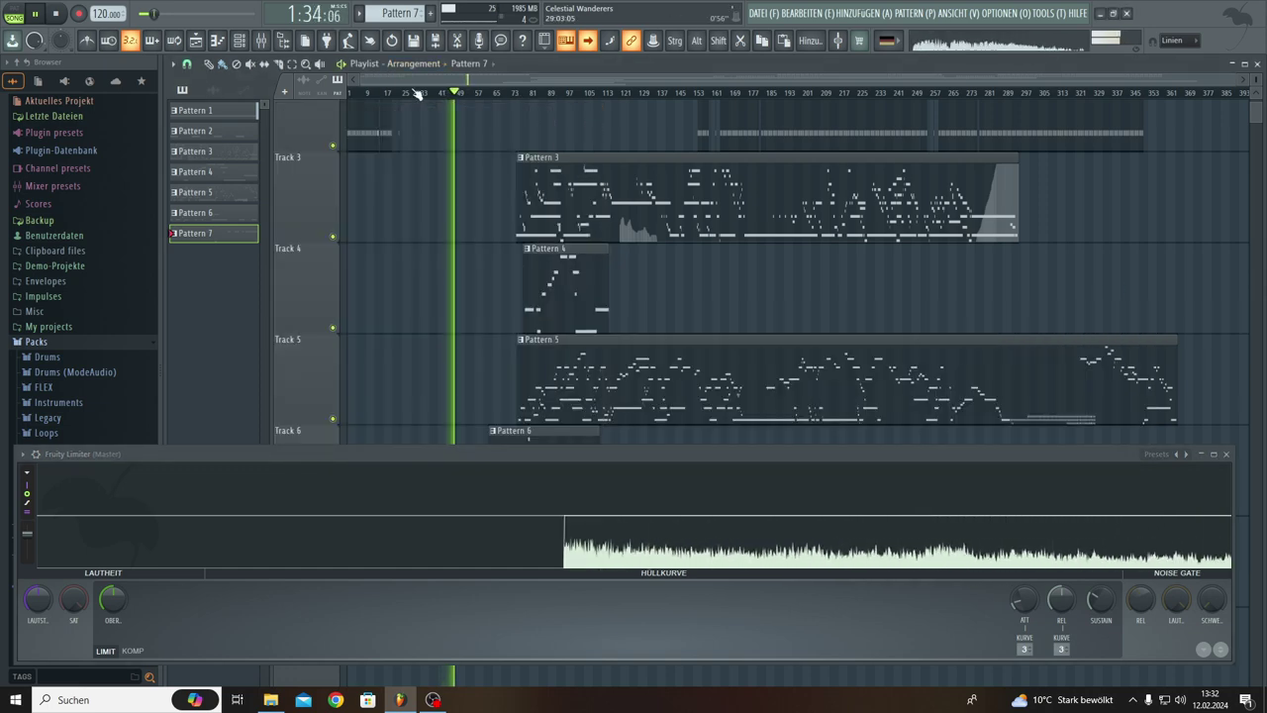
Examine the whole arrangement across tracks 1 to 7 during playback alongside the limiter's level display.
{"action": "scroll", "coordinate": [424, 96], "scroll_direction": "up", "scroll_amount": 5}
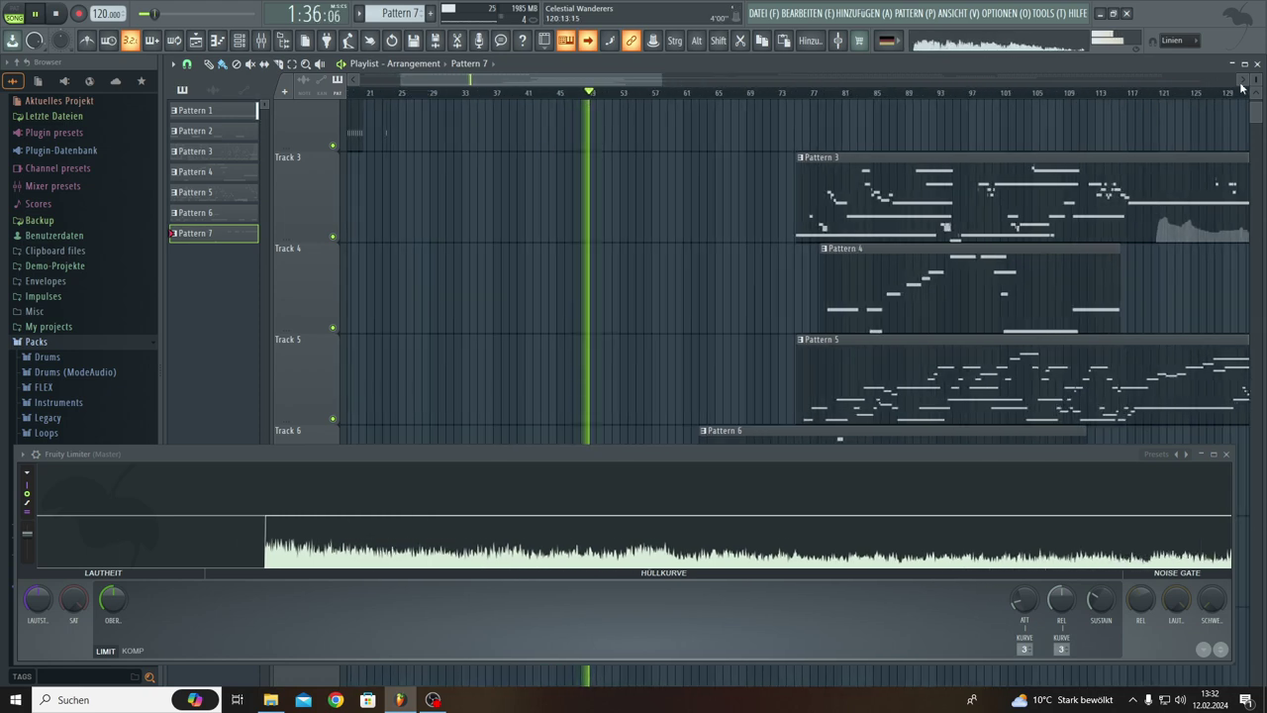
{"action": "scroll", "coordinate": [792, 272], "scroll_direction": "down", "scroll_amount": 4}
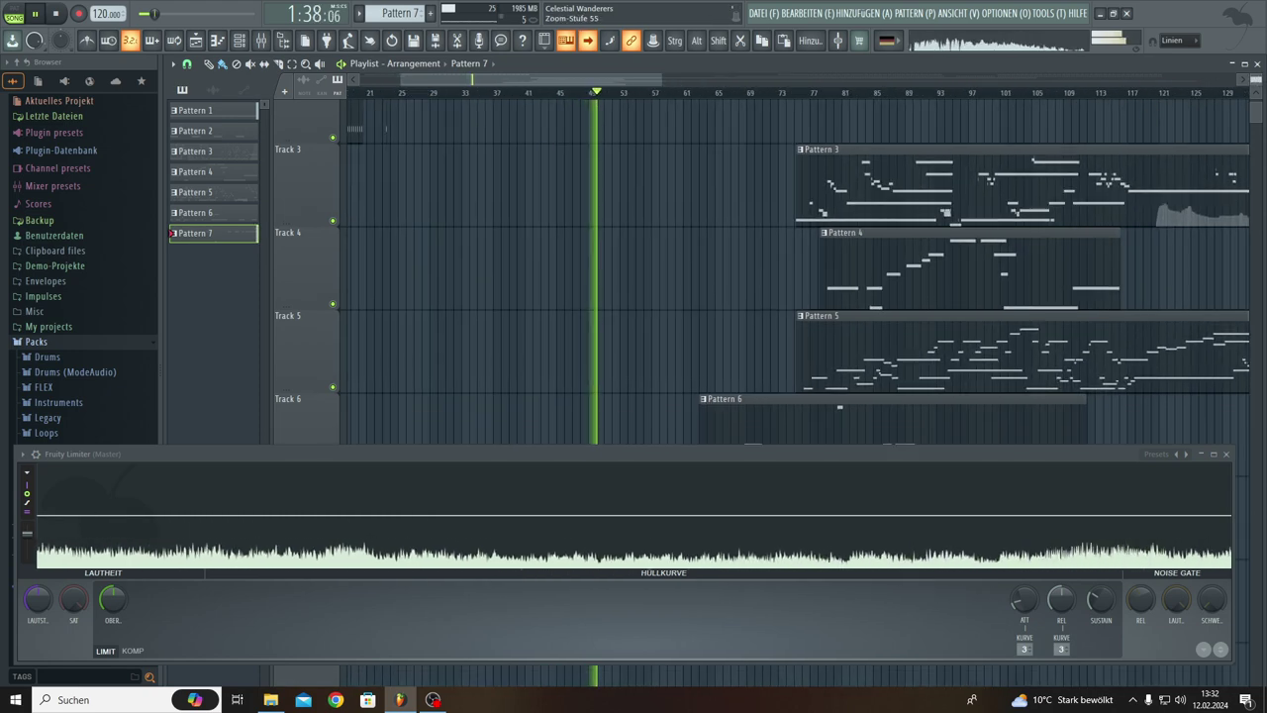
{"action": "scroll", "coordinate": [791, 272], "scroll_direction": "down", "scroll_amount": 1}
{"action": "scroll", "coordinate": [792, 272], "scroll_direction": "up", "scroll_amount": 1}
{"action": "scroll", "coordinate": [792, 272], "scroll_direction": "up", "scroll_amount": 1}
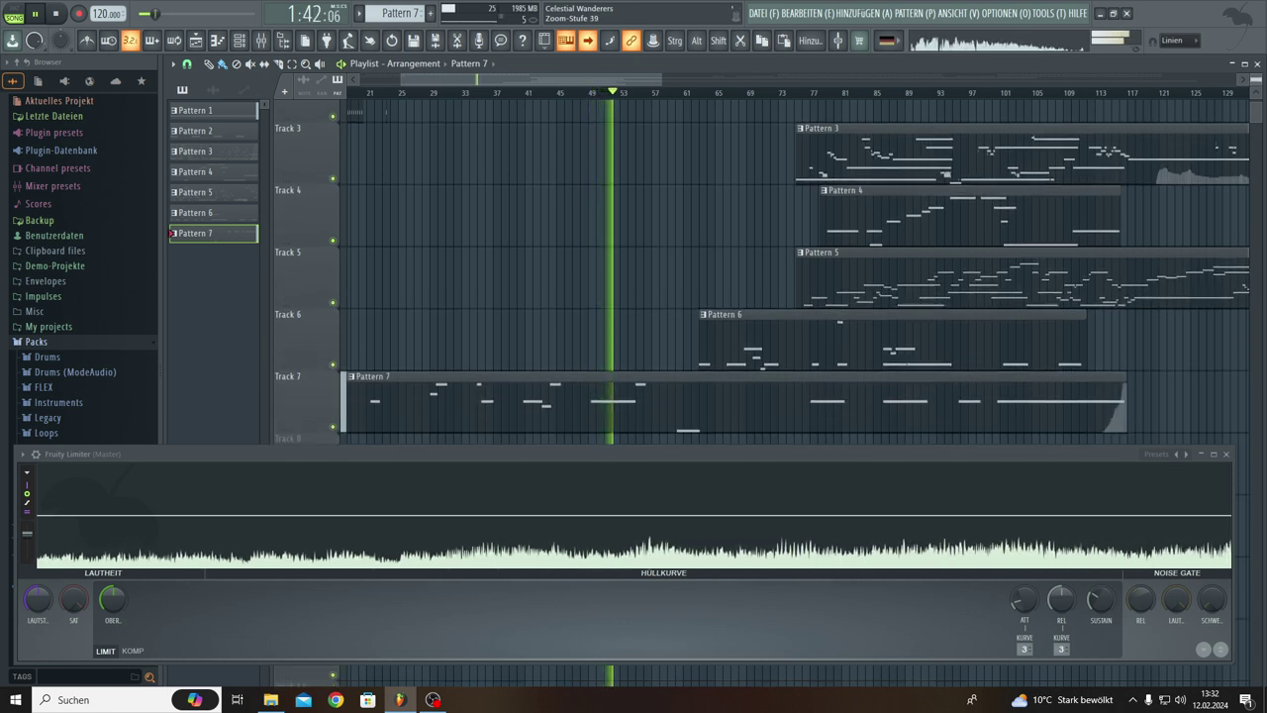
{"action": "scroll", "coordinate": [693, 170], "scroll_direction": "up", "scroll_amount": 2}
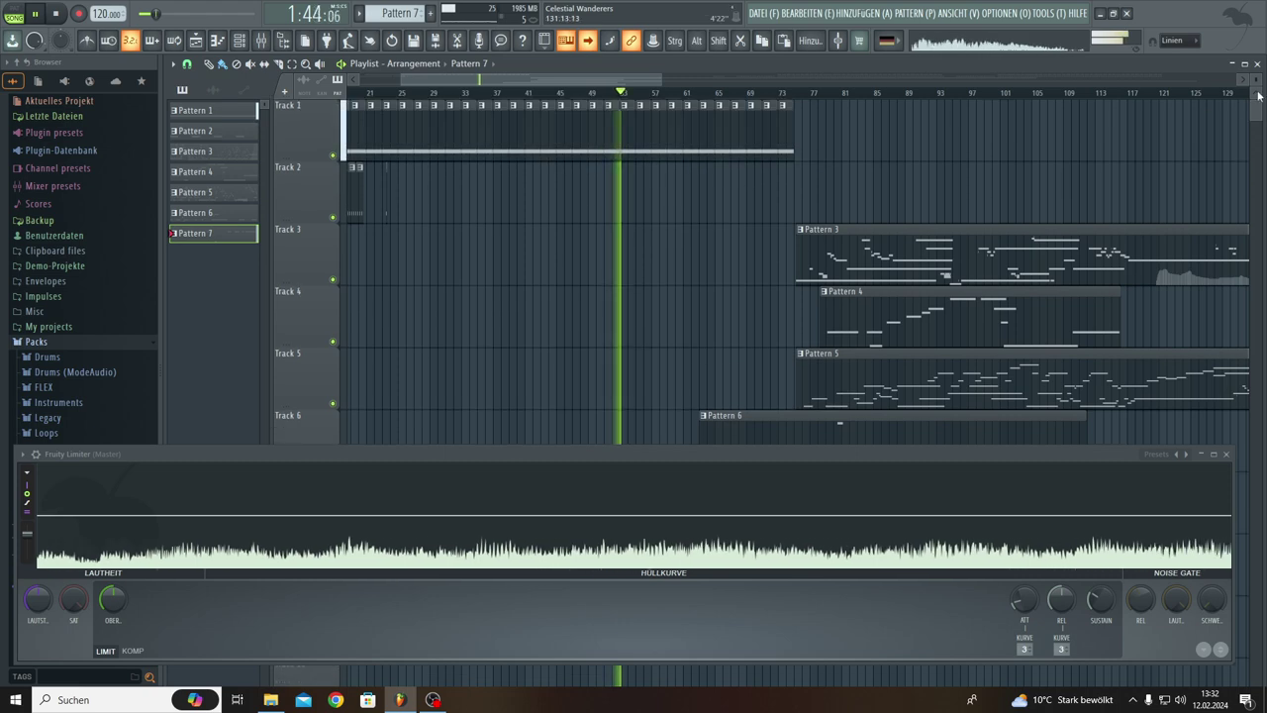
{"action": "scroll", "coordinate": [693, 173], "scroll_direction": "down", "scroll_amount": 2}
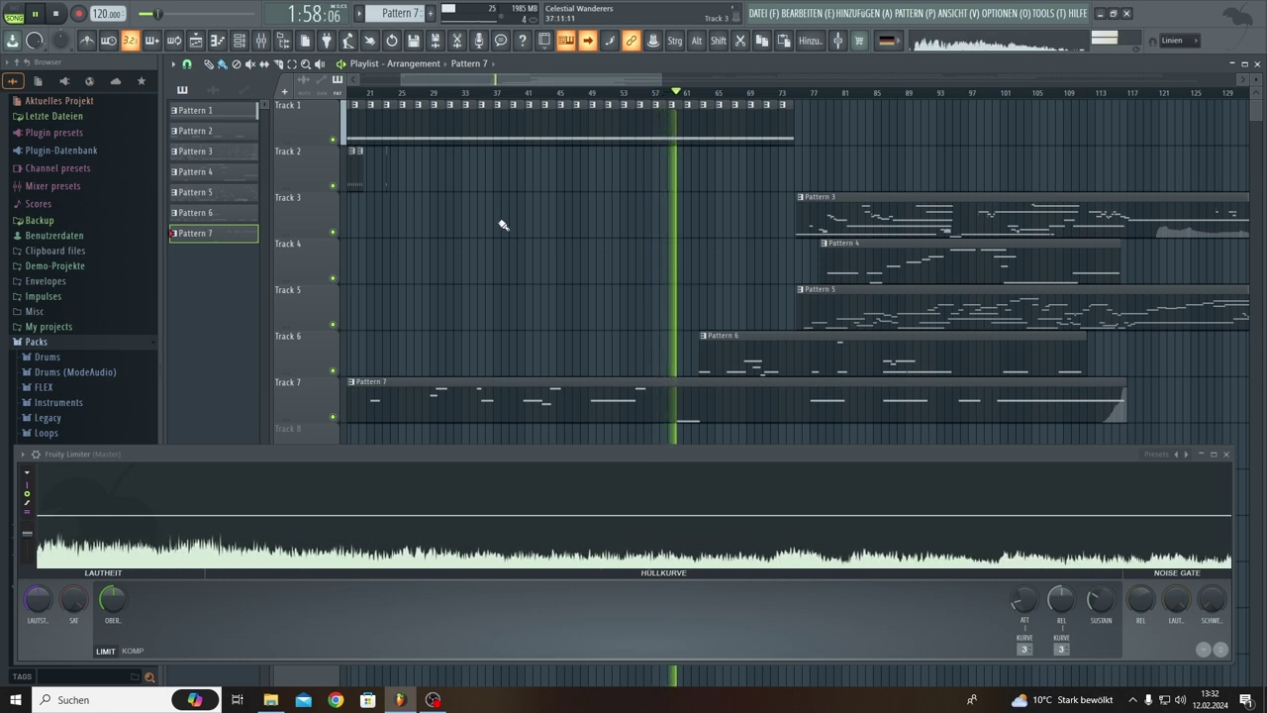
{"action": "scroll", "coordinate": [531, 99], "scroll_direction": "down", "scroll_amount": 1}
{"action": "scroll", "coordinate": [531, 99], "scroll_direction": "down", "scroll_amount": 5}
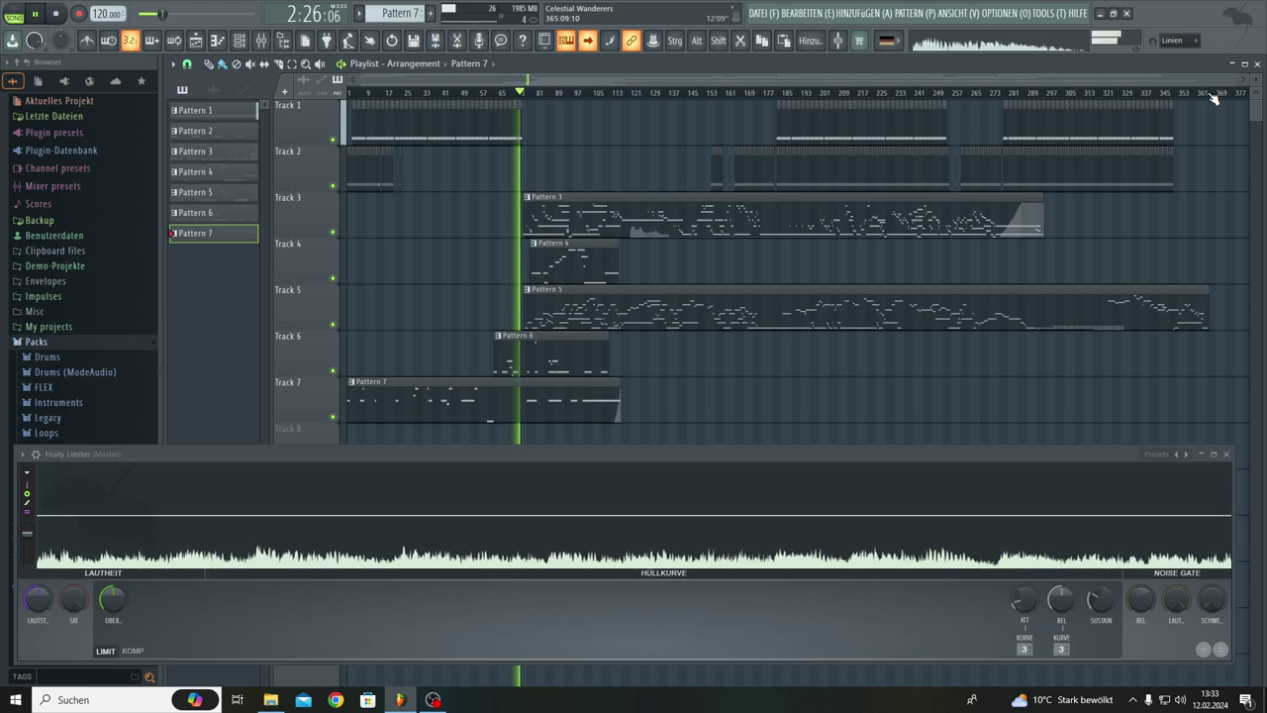
Save the Celestial Wanderers project and minimize the program to the desktop.
{"action": "left_click", "coordinate": [760, 13]}
{"action": "left_click", "coordinate": [772, 75]}
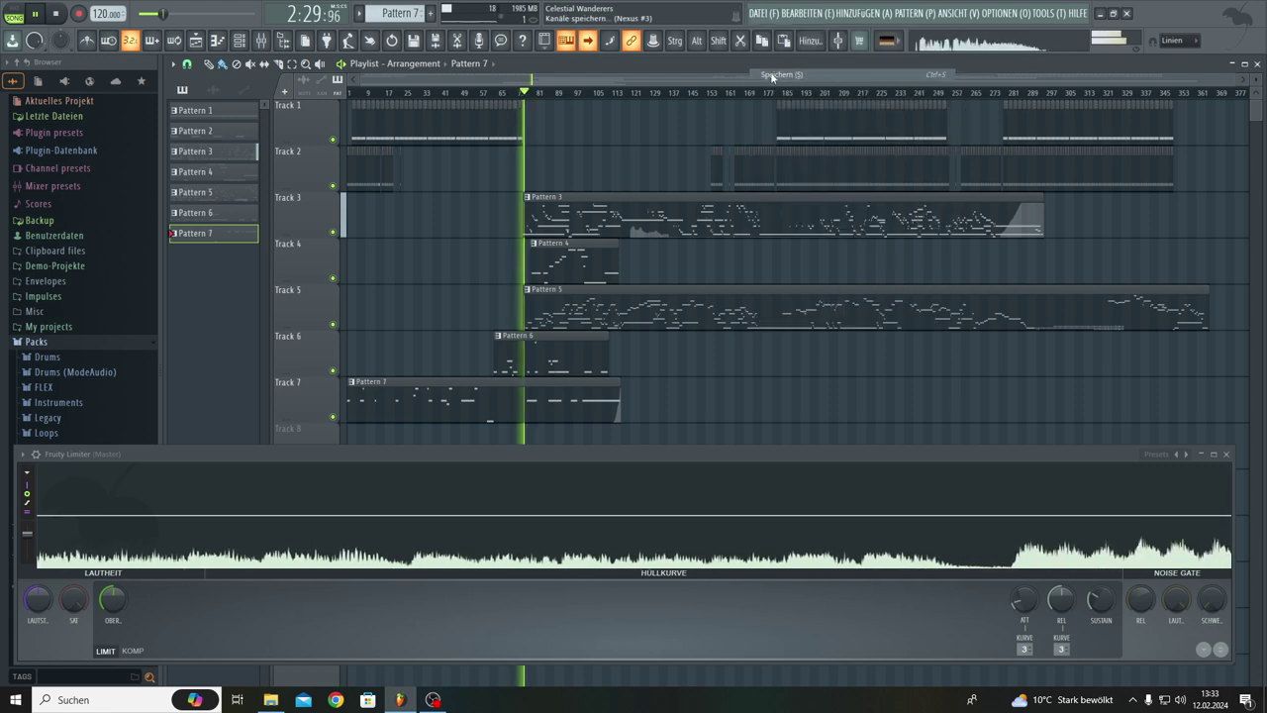
{"action": "left_click", "coordinate": [1100, 13]}
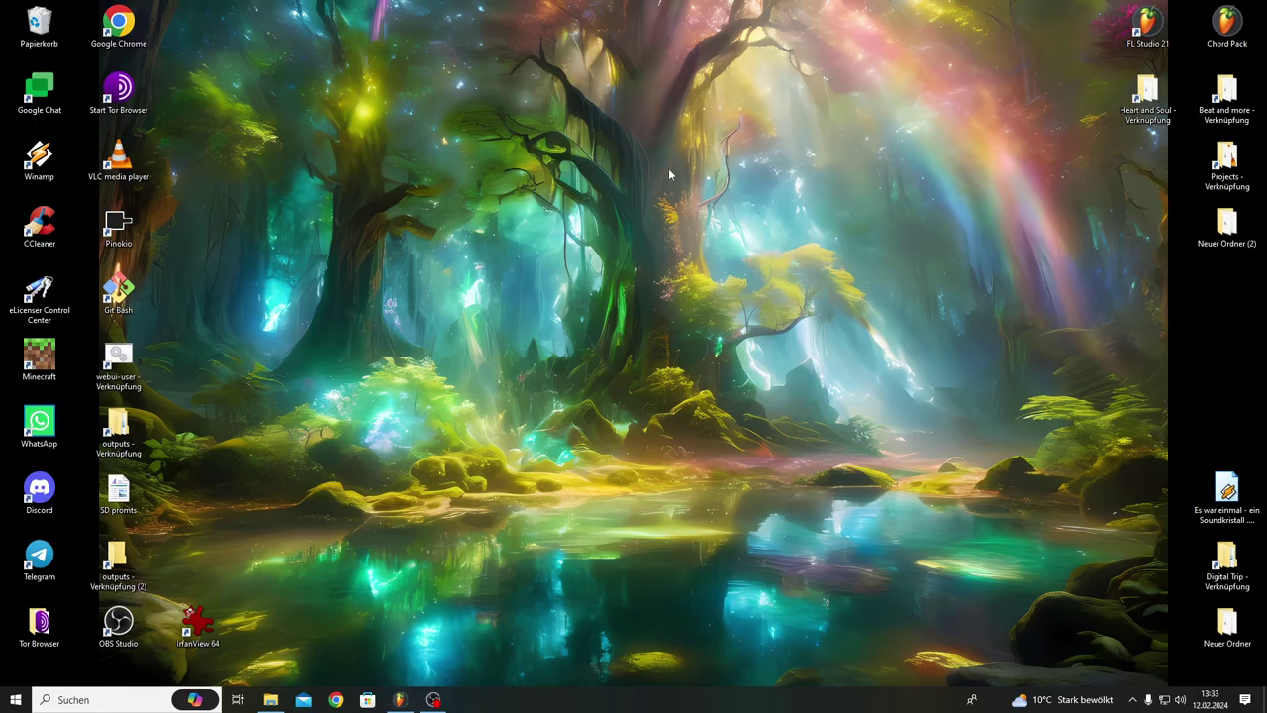
{"action": "right_click", "coordinate": [755, 170]}
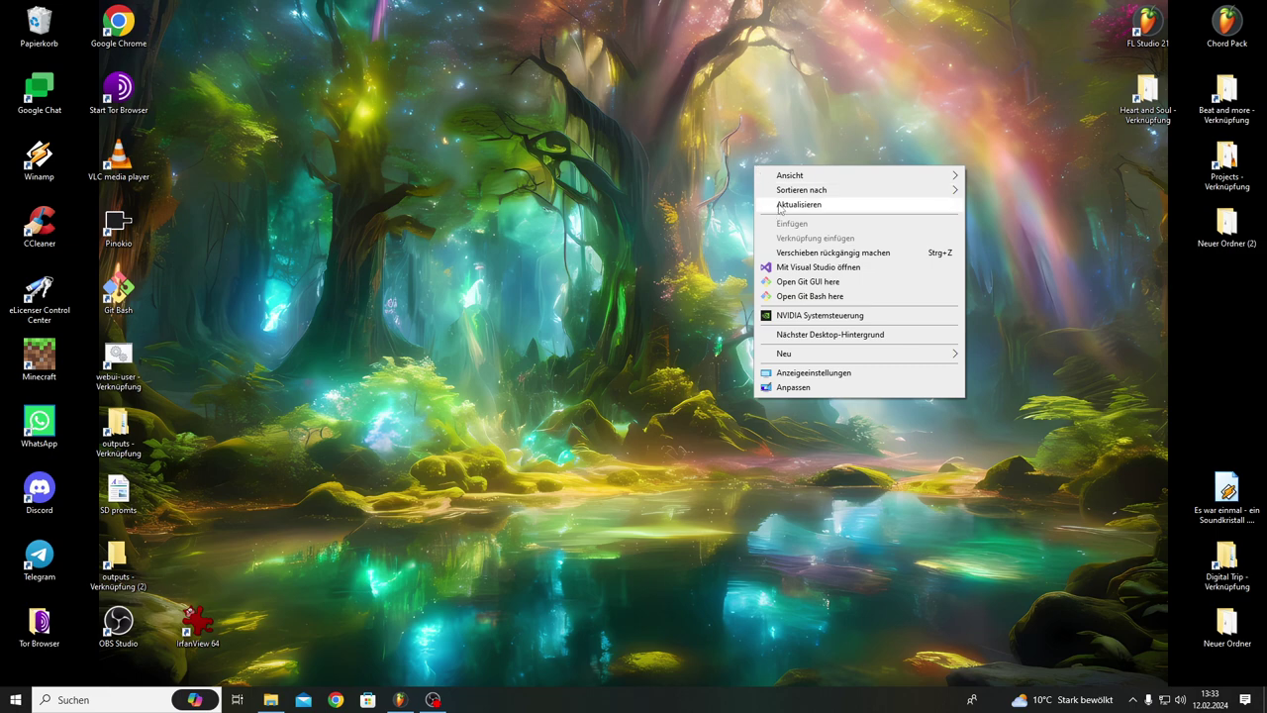
{"action": "left_click", "coordinate": [780, 206]}
{"action": "right_click", "coordinate": [532, 199]}
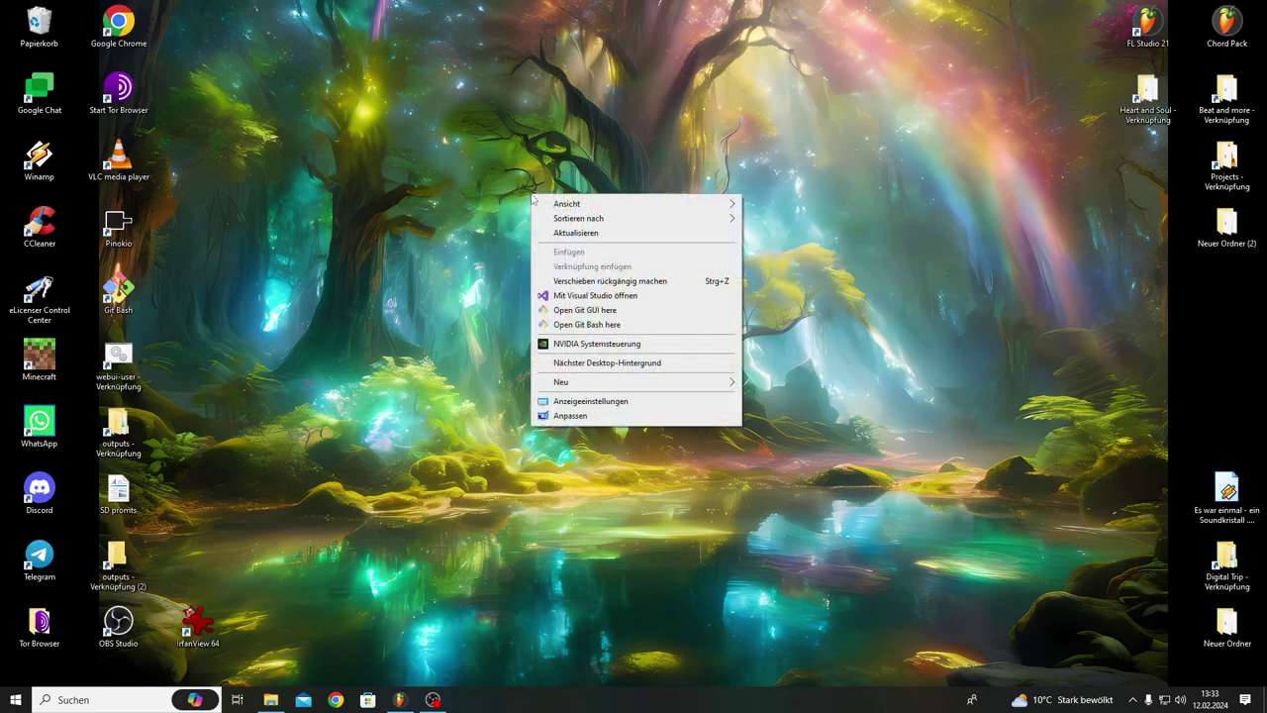
Advance the desktop background repeatedly through the wallpaper slideshow until reaching the sunlit green forest with a stream.
{"action": "left_click", "coordinate": [585, 363]}
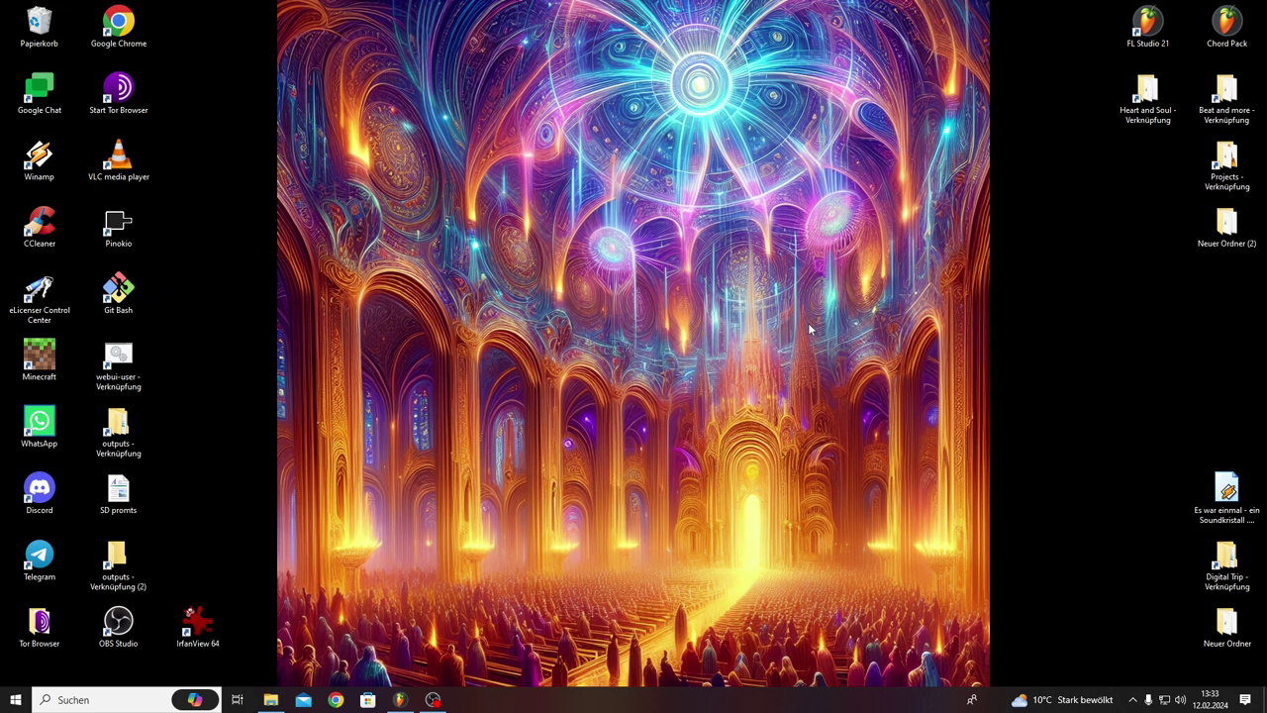
{"action": "right_click", "coordinate": [730, 309]}
{"action": "left_click", "coordinate": [779, 467]}
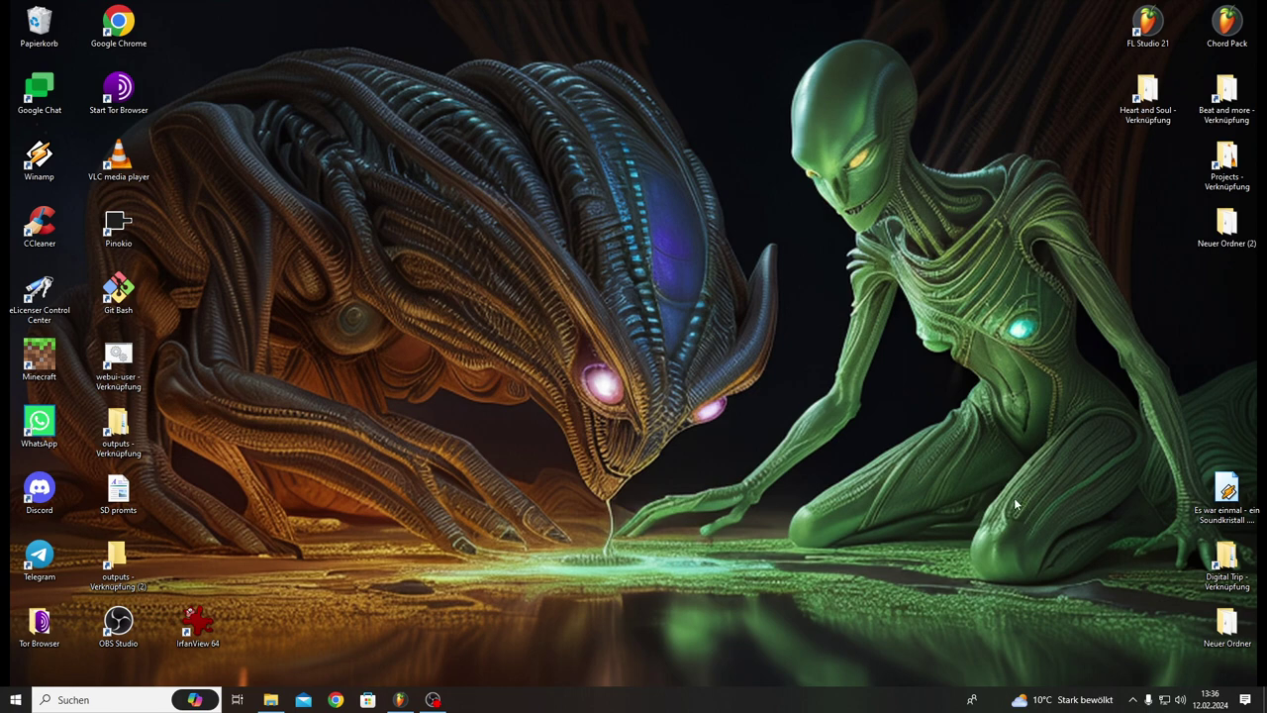
{"action": "right_click", "coordinate": [1016, 503]}
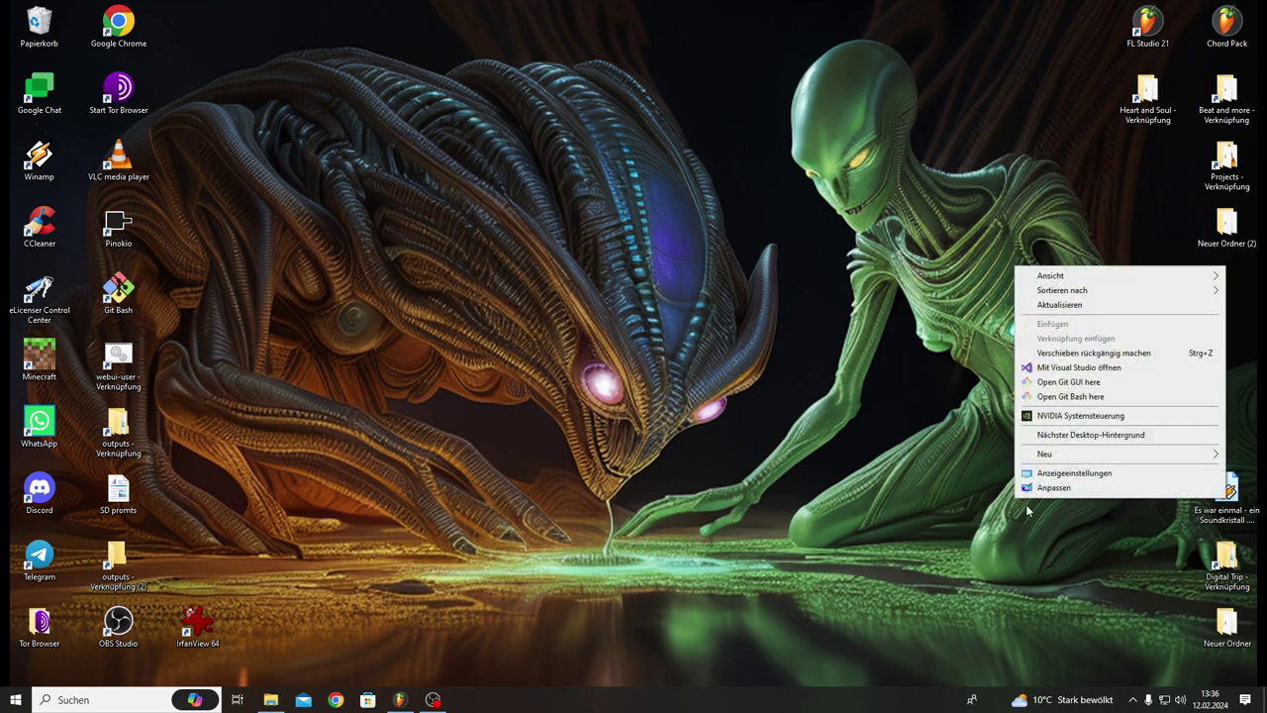
{"action": "left_click", "coordinate": [1072, 437]}
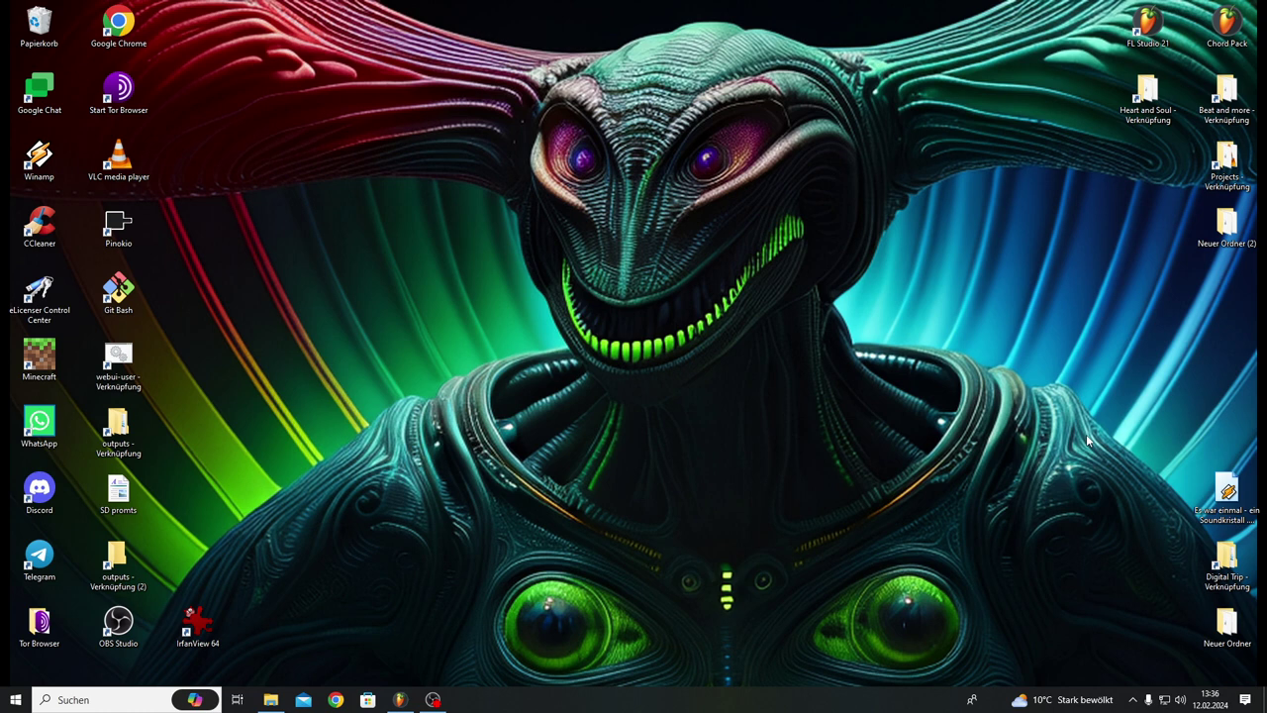
{"action": "right_click", "coordinate": [1085, 436]}
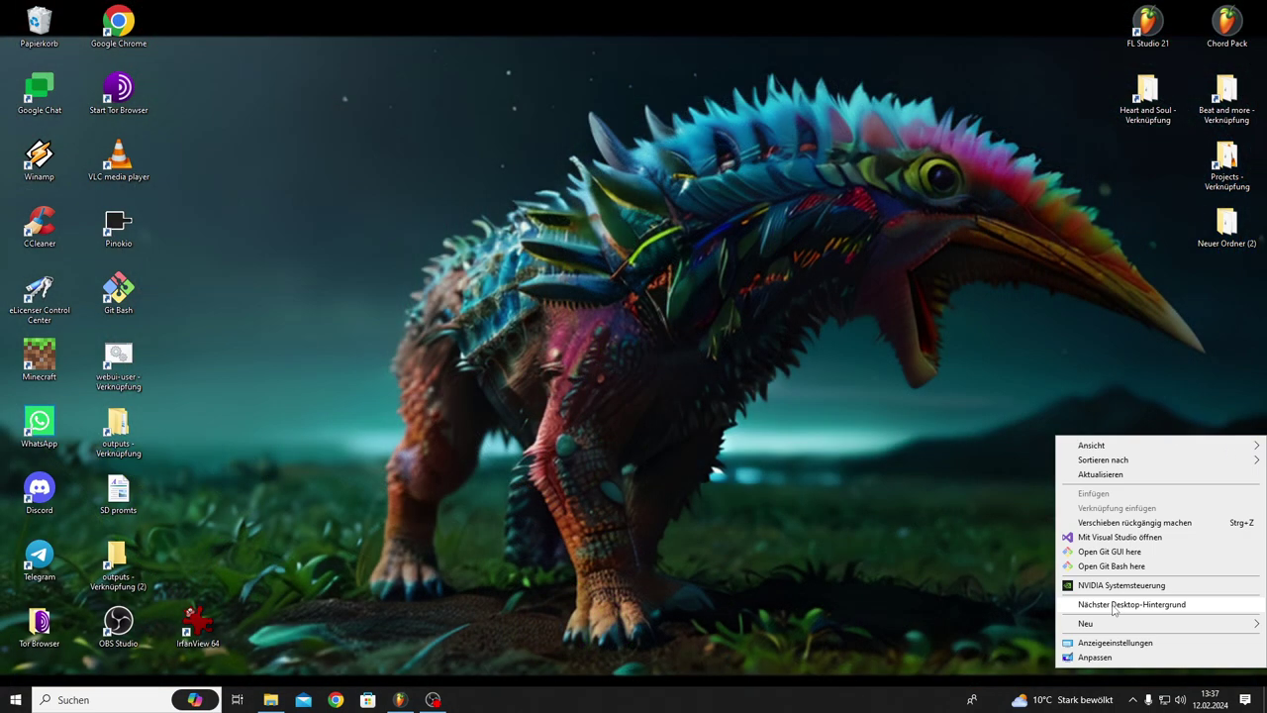
{"action": "left_click", "coordinate": [1026, 602]}
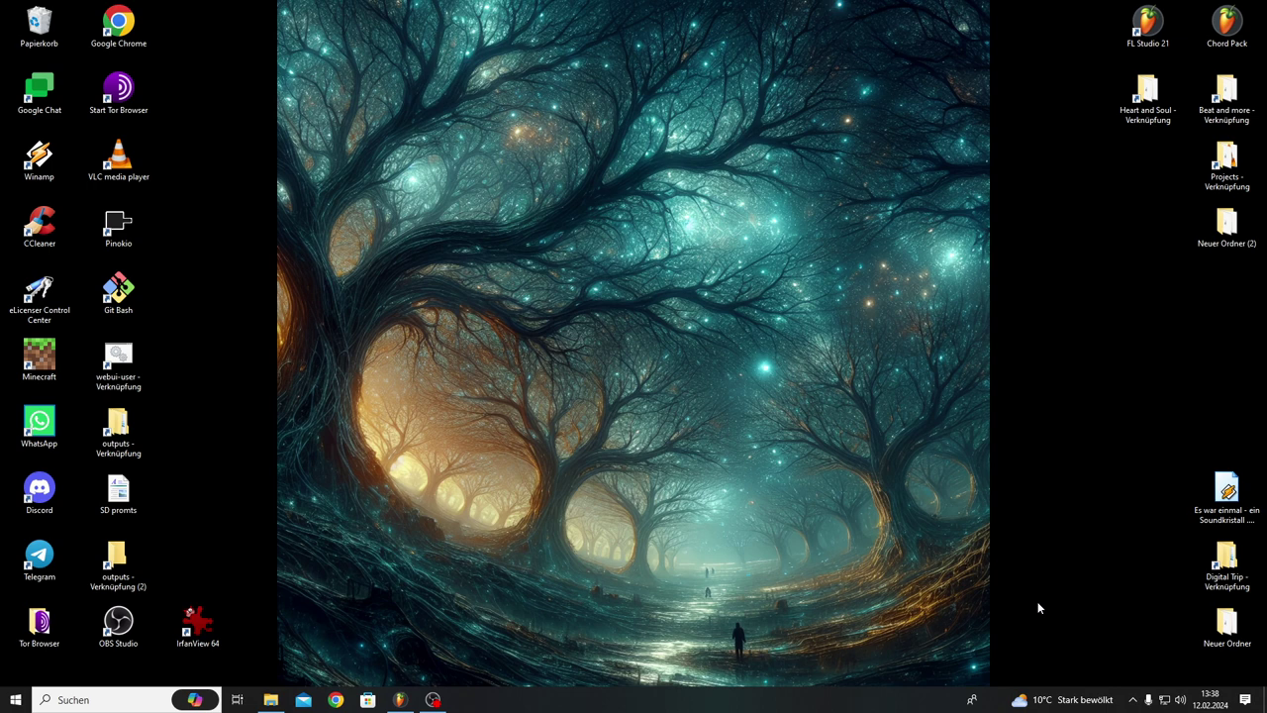
{"action": "right_click", "coordinate": [1039, 608]}
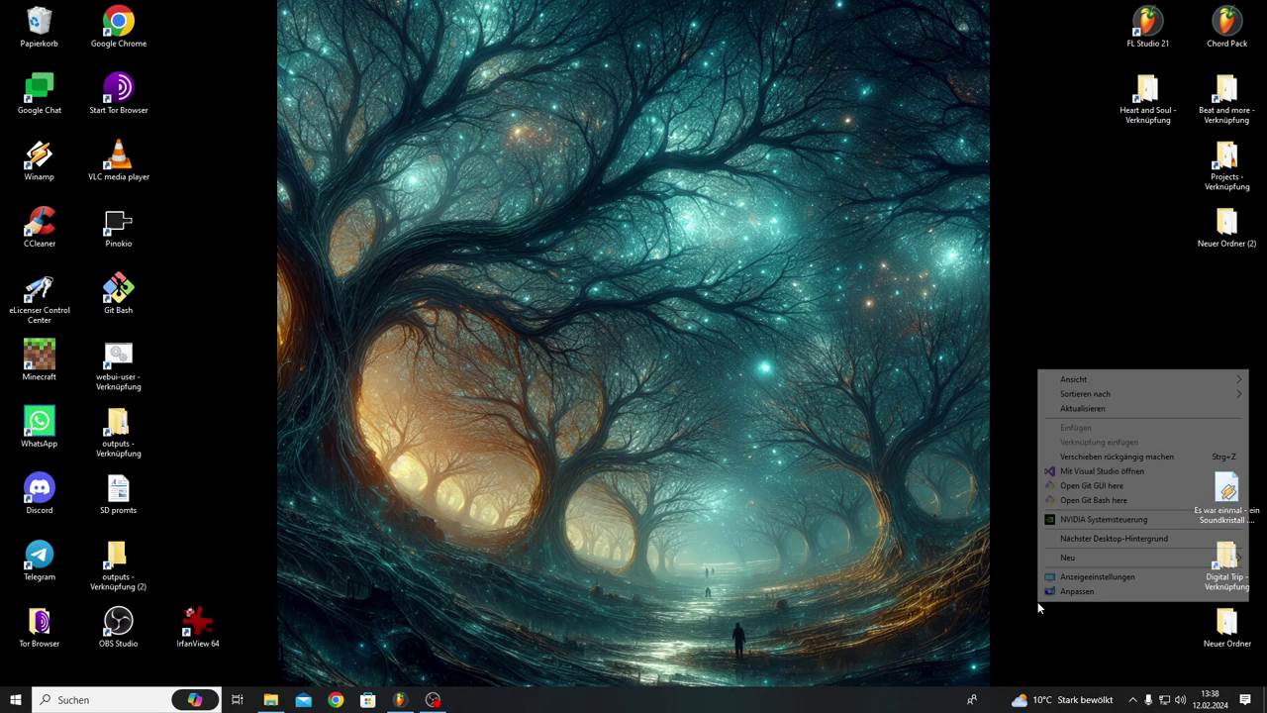
{"action": "left_click", "coordinate": [1063, 537]}
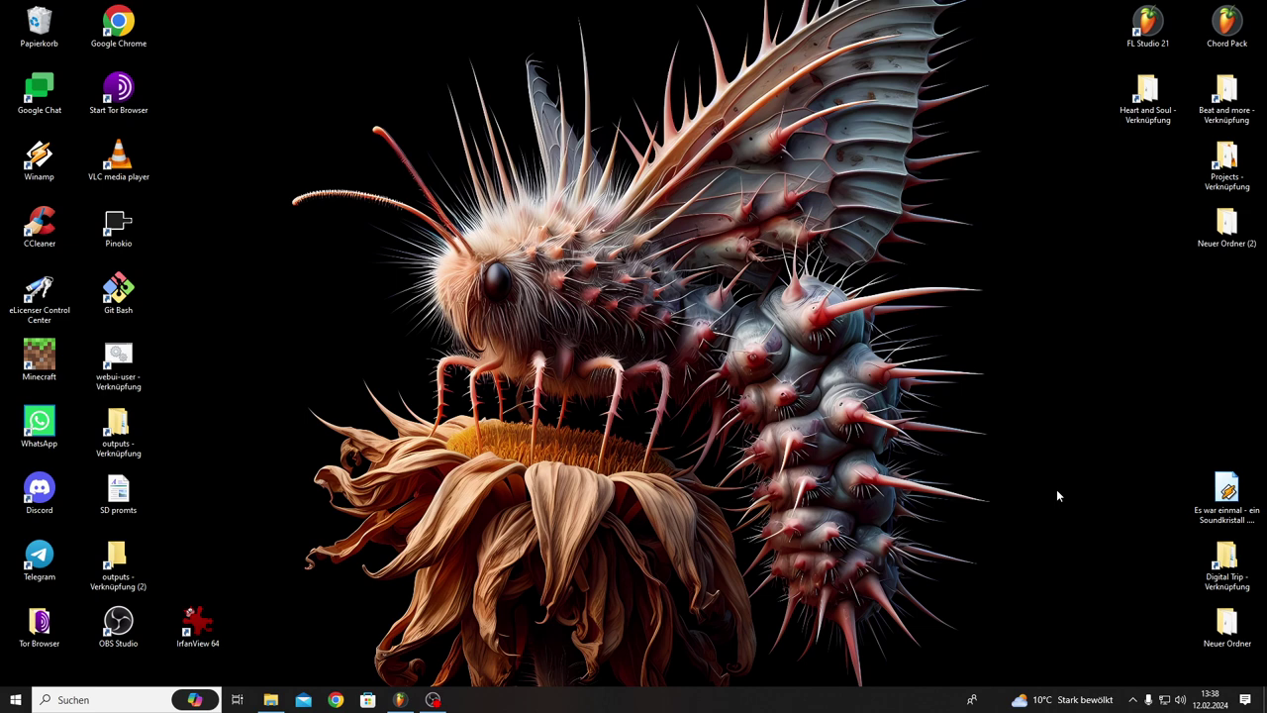
{"action": "right_click", "coordinate": [1056, 489]}
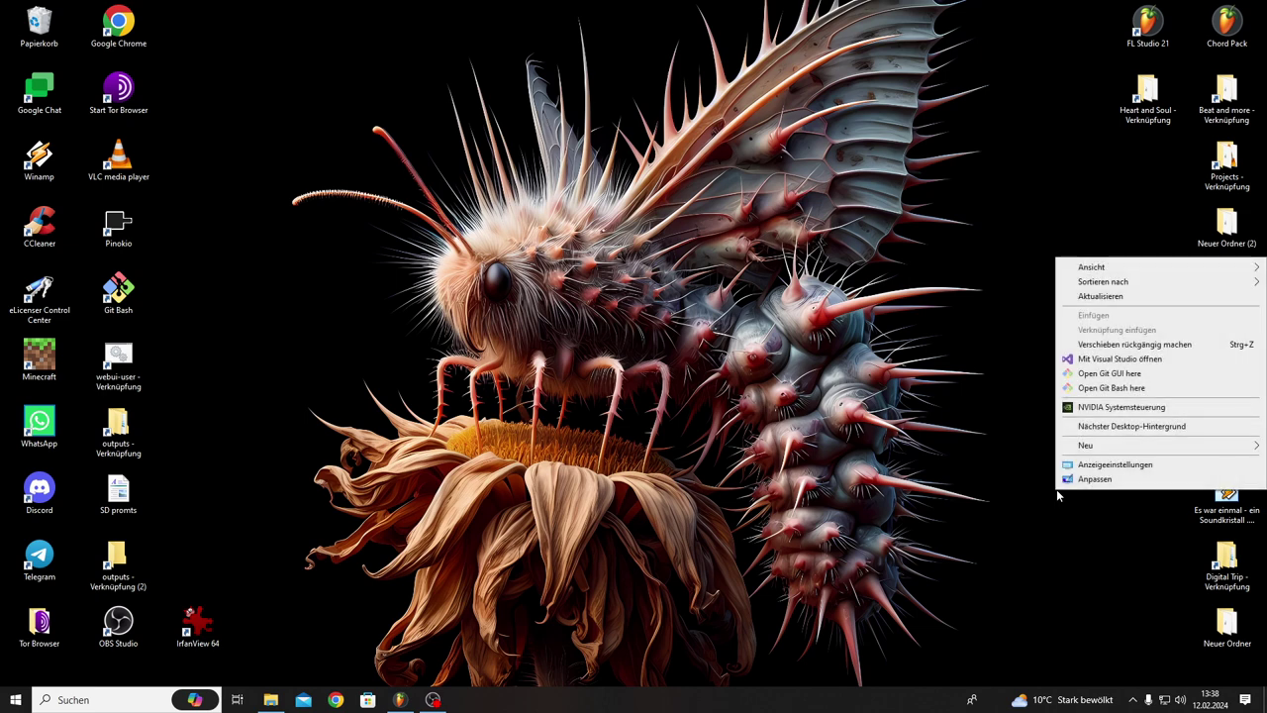
{"action": "left_click", "coordinate": [1067, 435]}
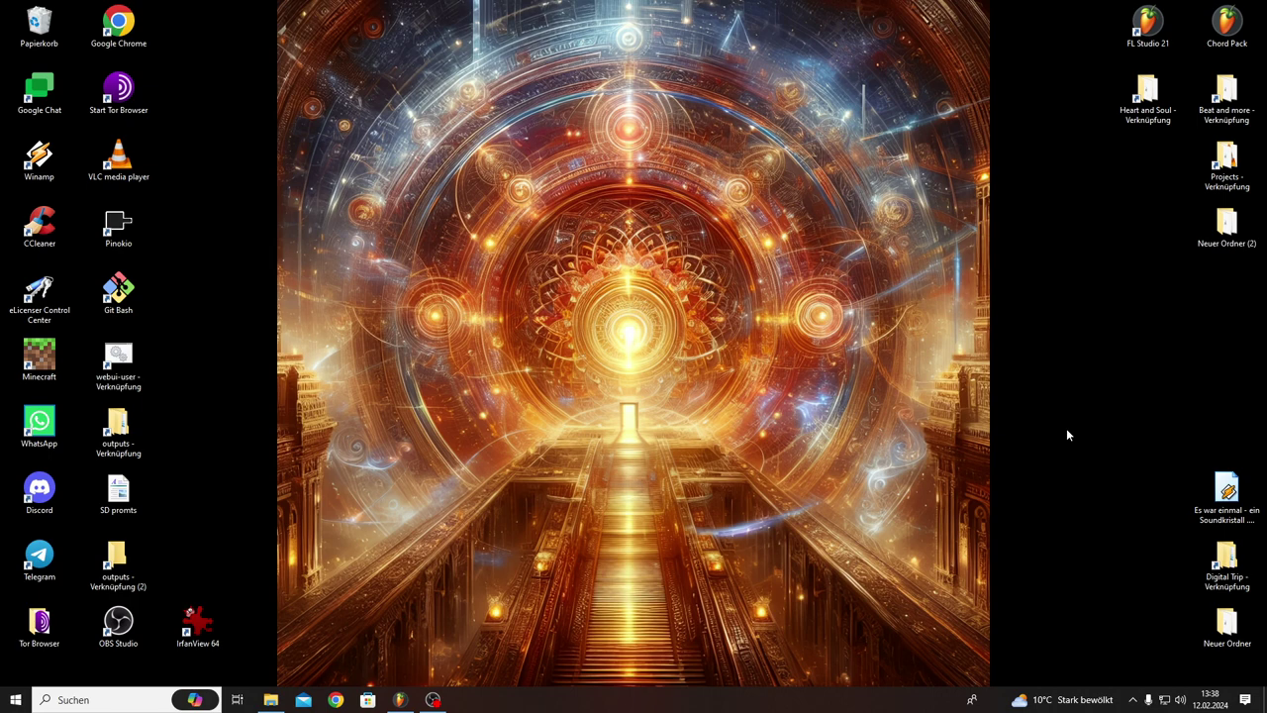
{"action": "right_click", "coordinate": [1066, 429]}
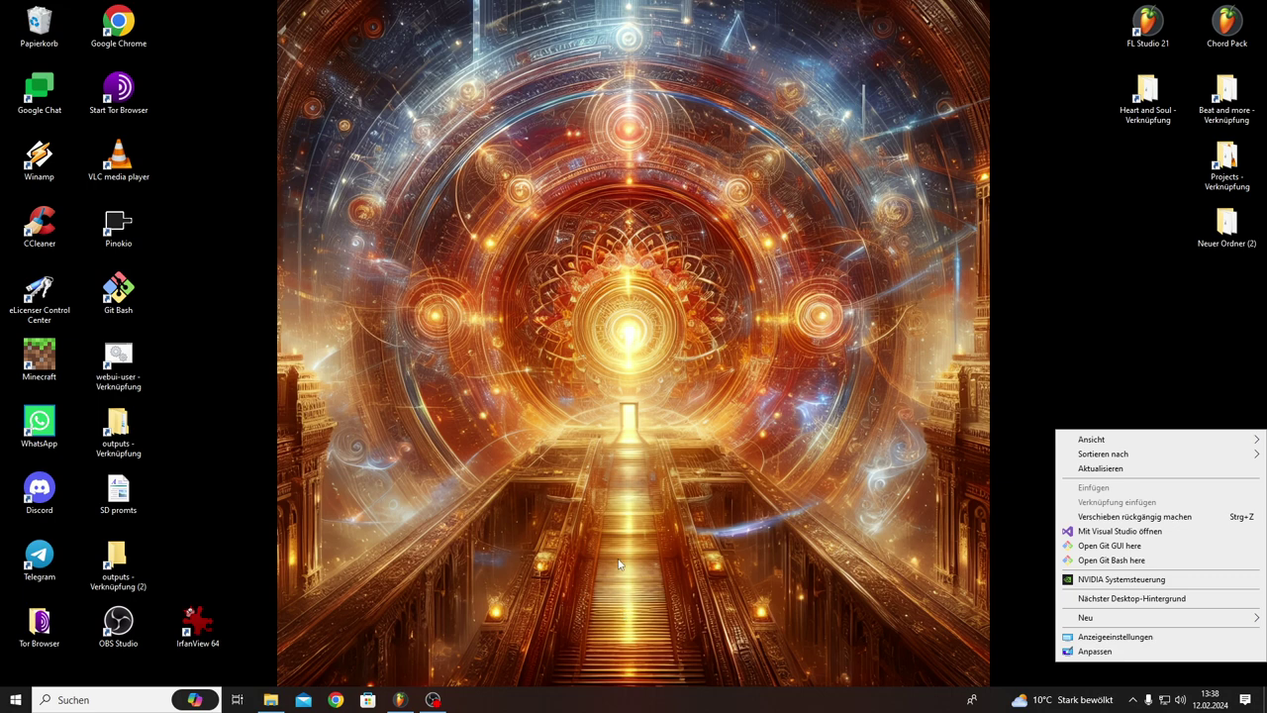
{"action": "left_click", "coordinate": [627, 597]}
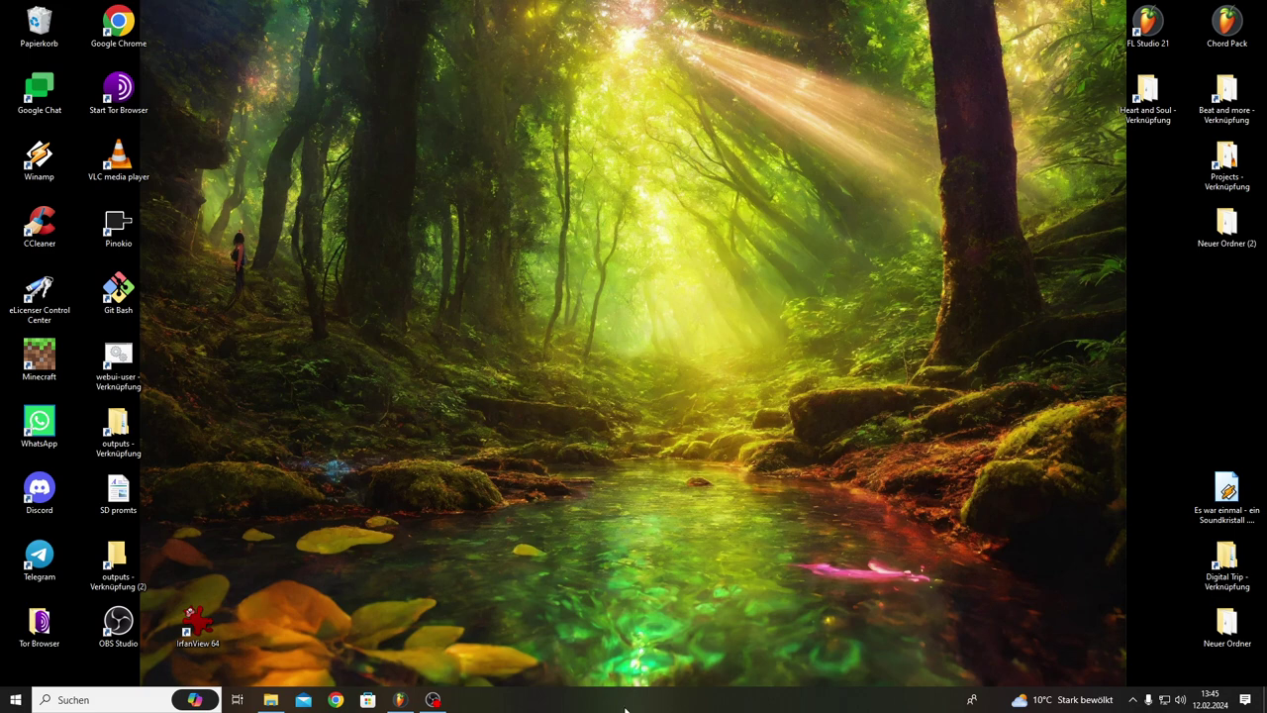
Switch to the running OBS window with the recording controls.
{"action": "left_click", "coordinate": [433, 700]}
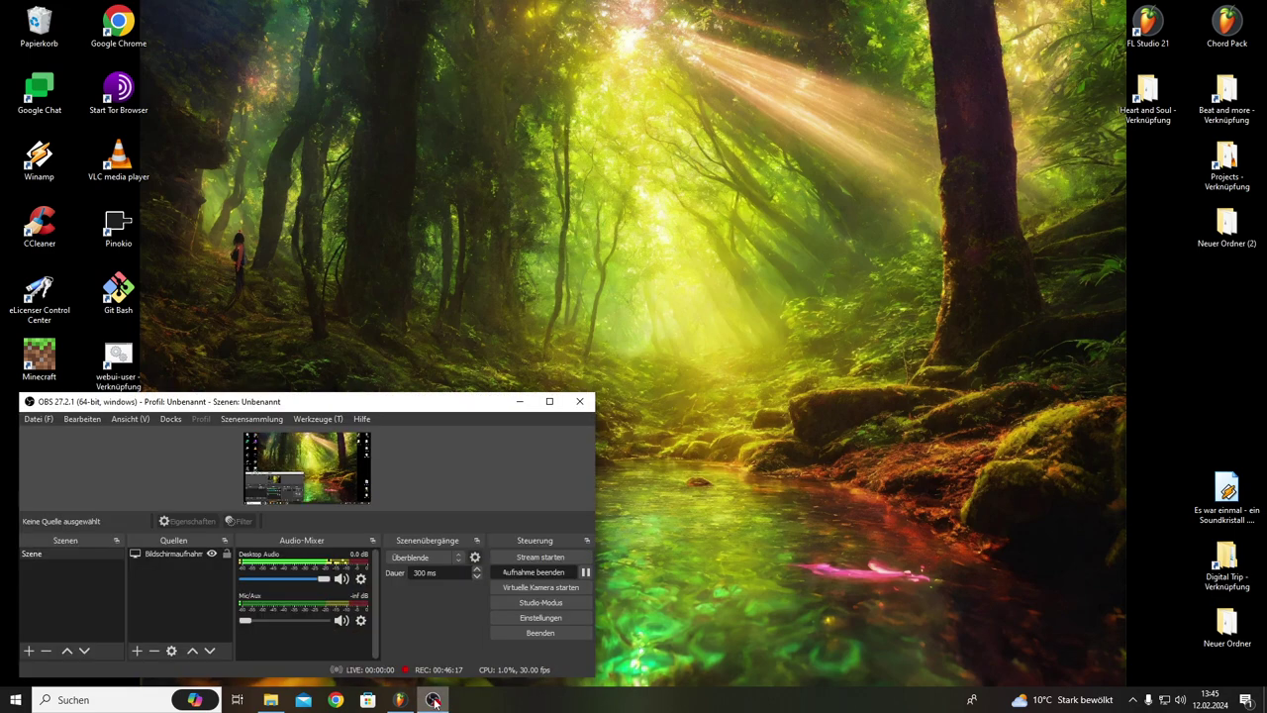